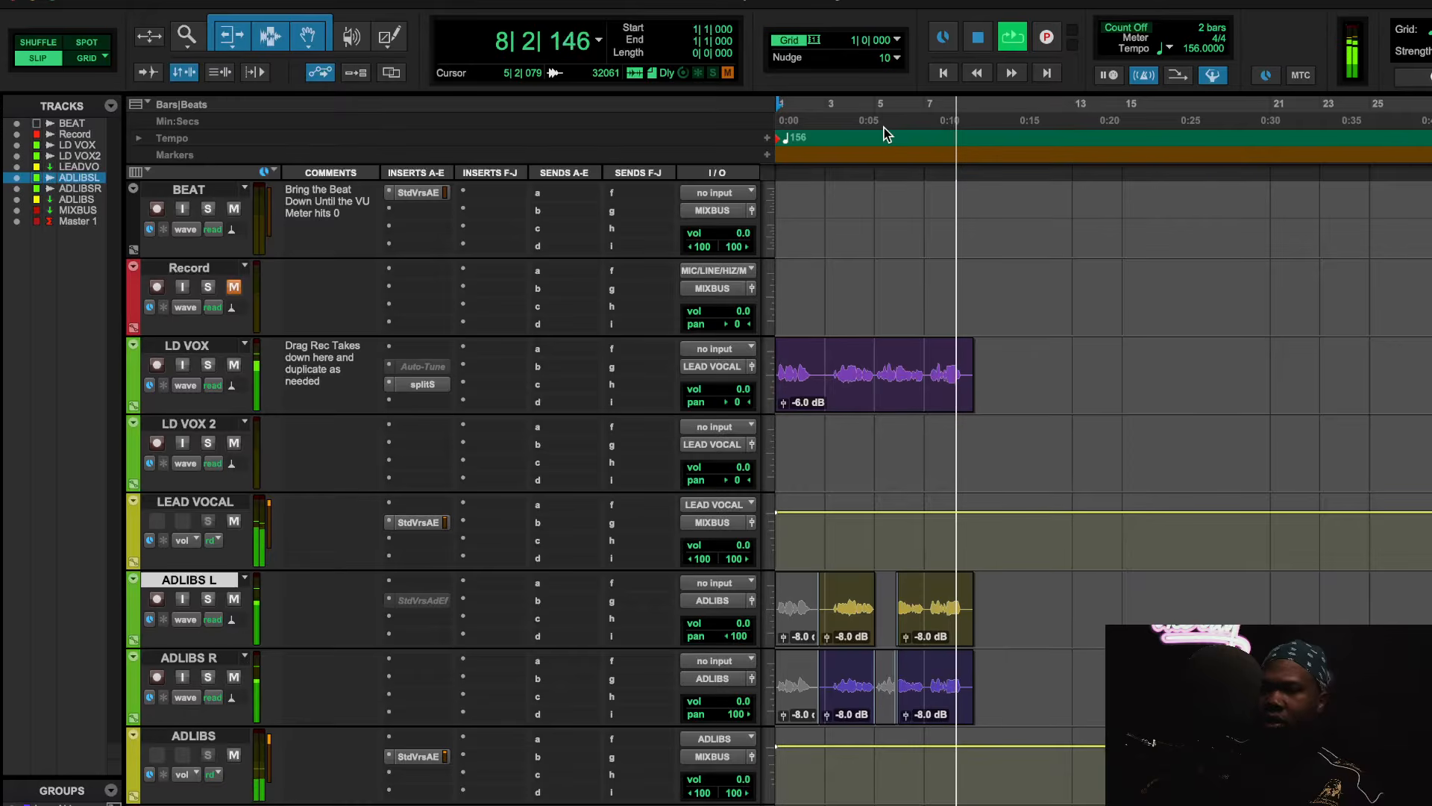
Stop playback and mute the BEAT and ADLIBS tracks
key(space)
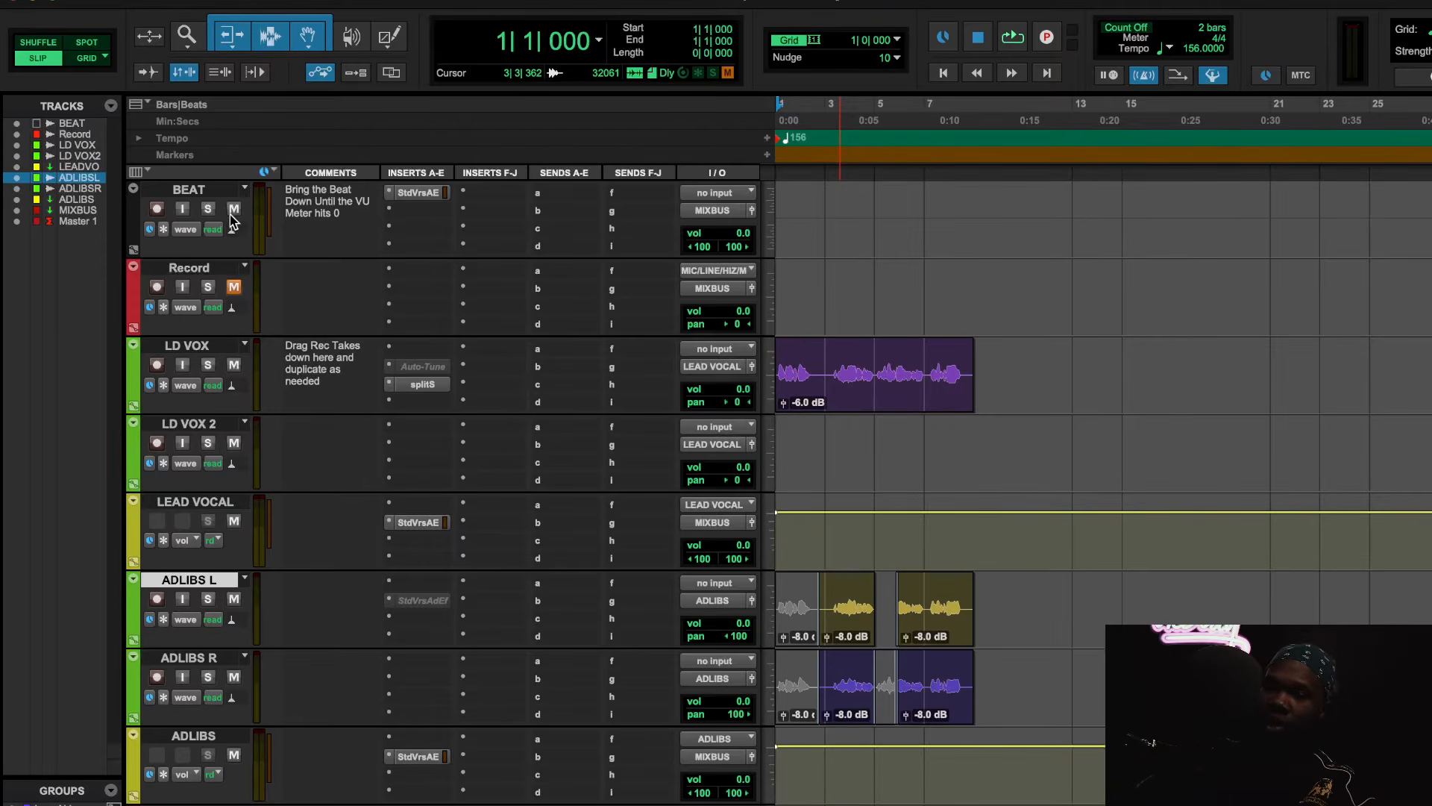
click(233, 755)
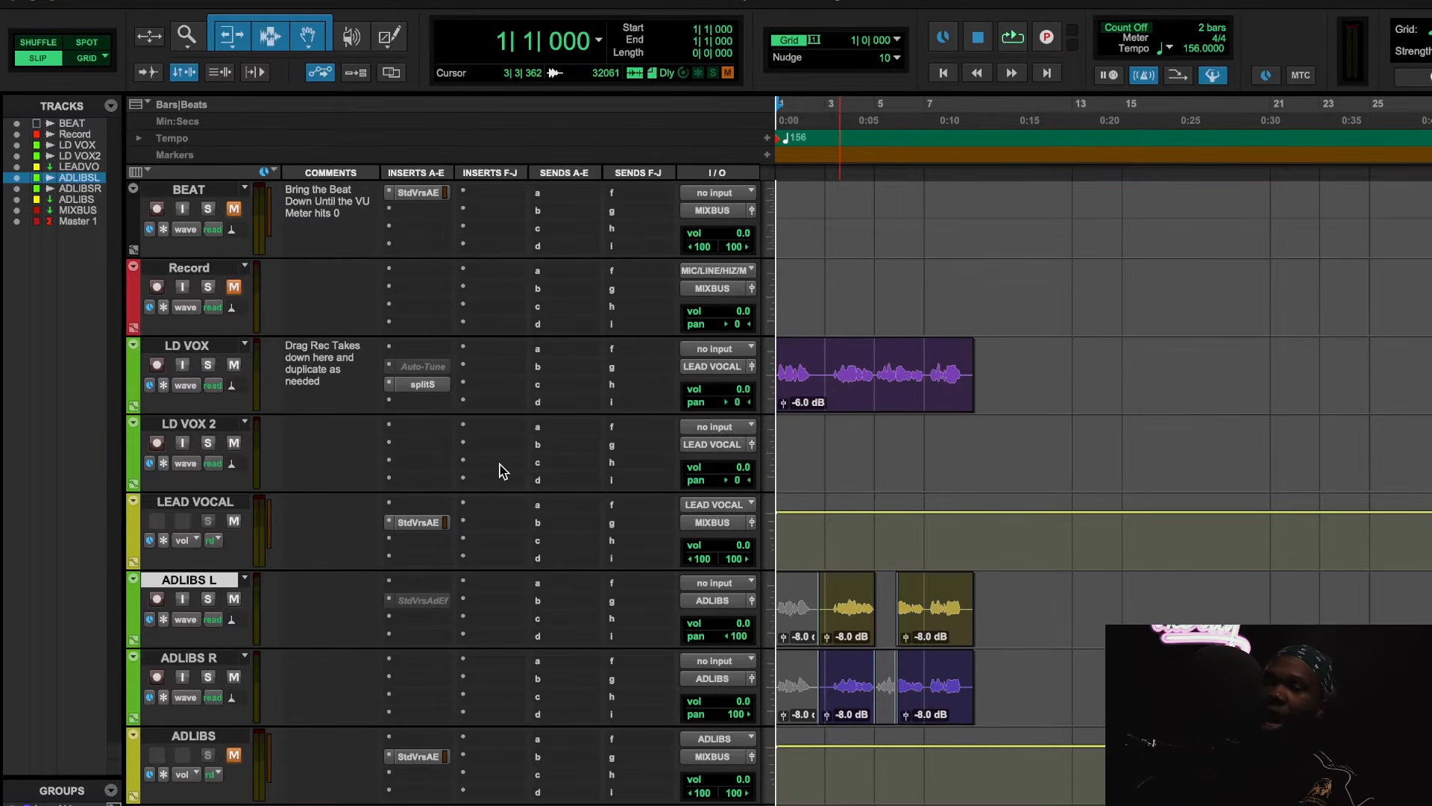
Open the StudioVerse plug-in on the LEAD VOCAL track and audition the vocal with the plug-in bypassed
click(427, 522)
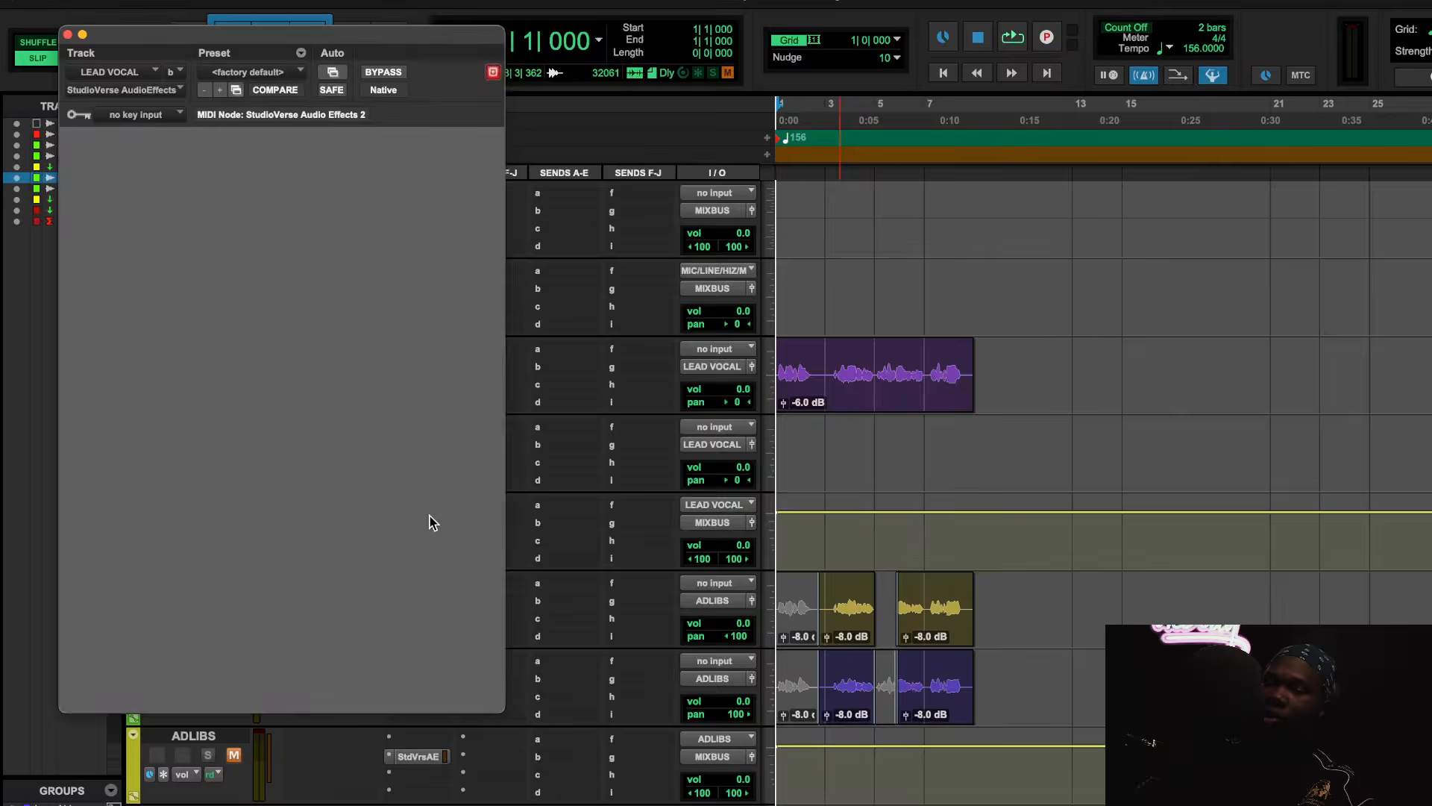
key(space)
click(391, 74)
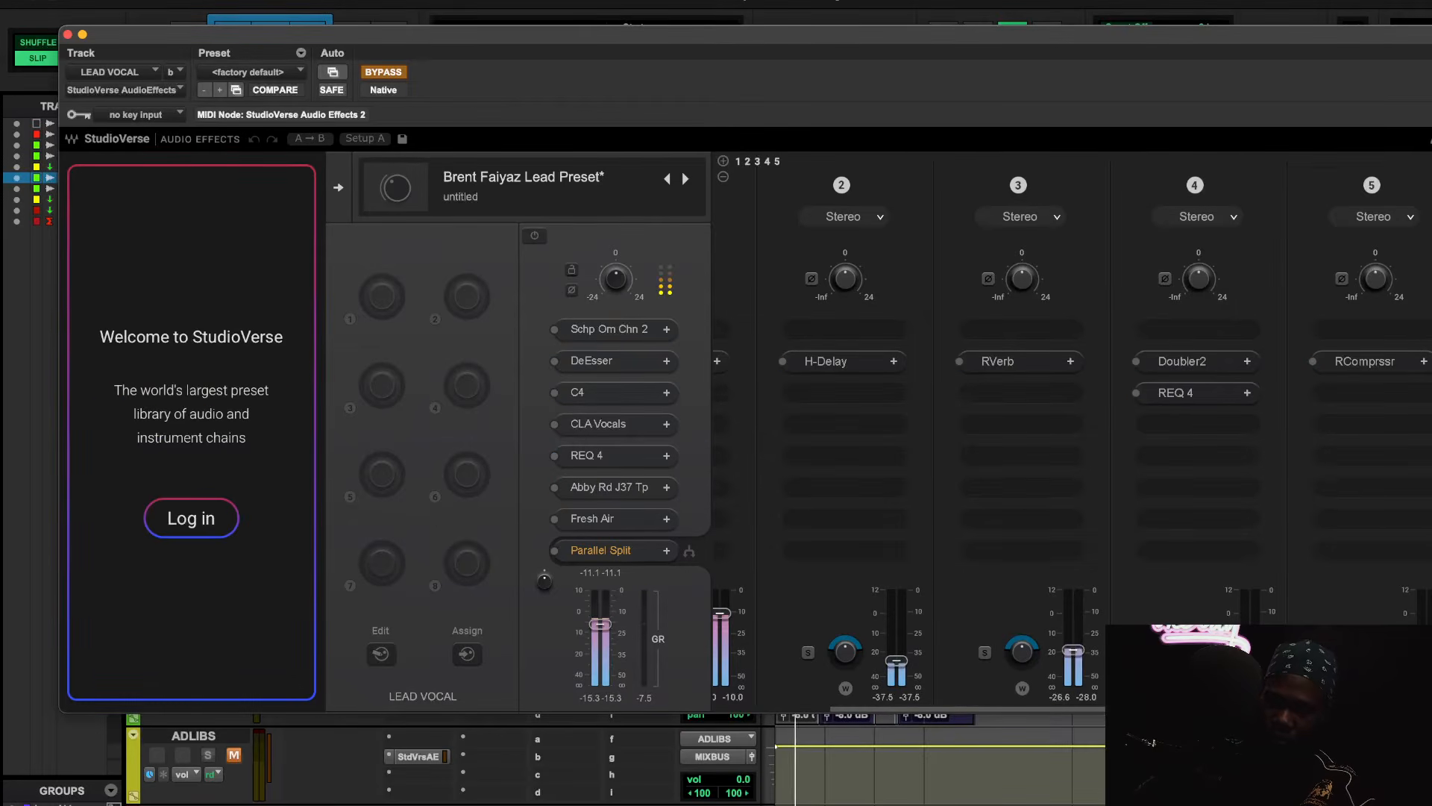
key(space)
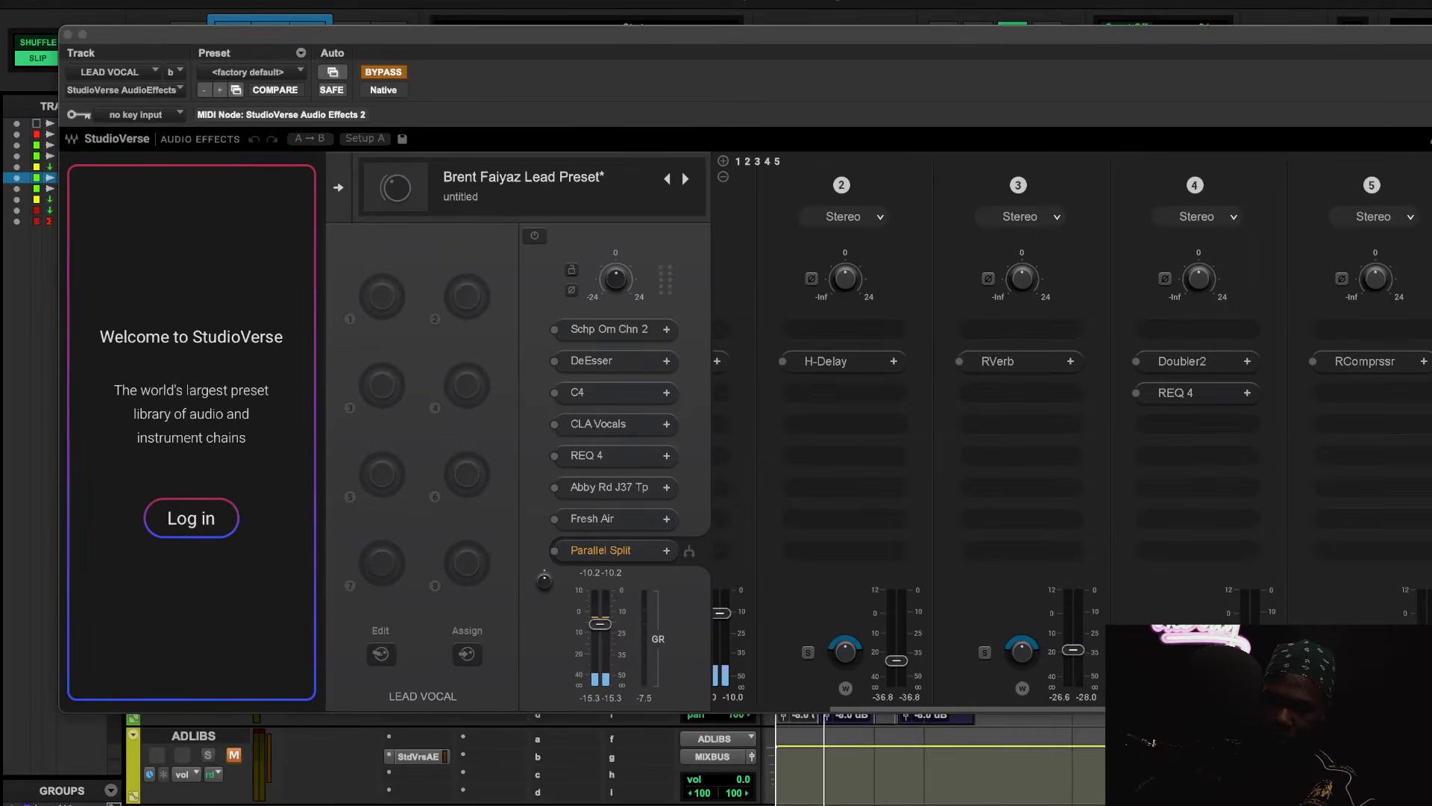
key(space)
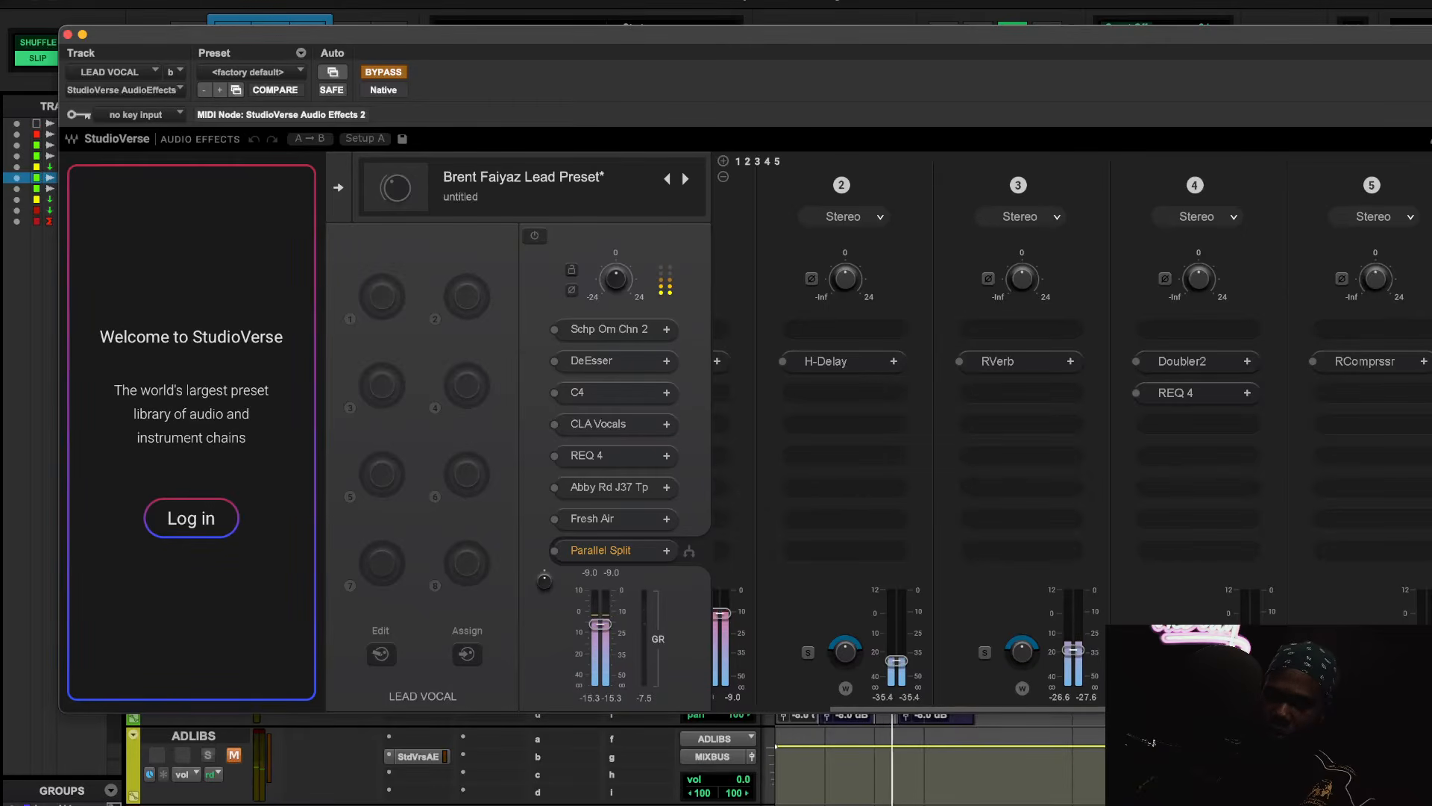
Re-enable the StudioVerse chain and compare the lead vocal with the processing on and bypassed during playback
click(383, 73)
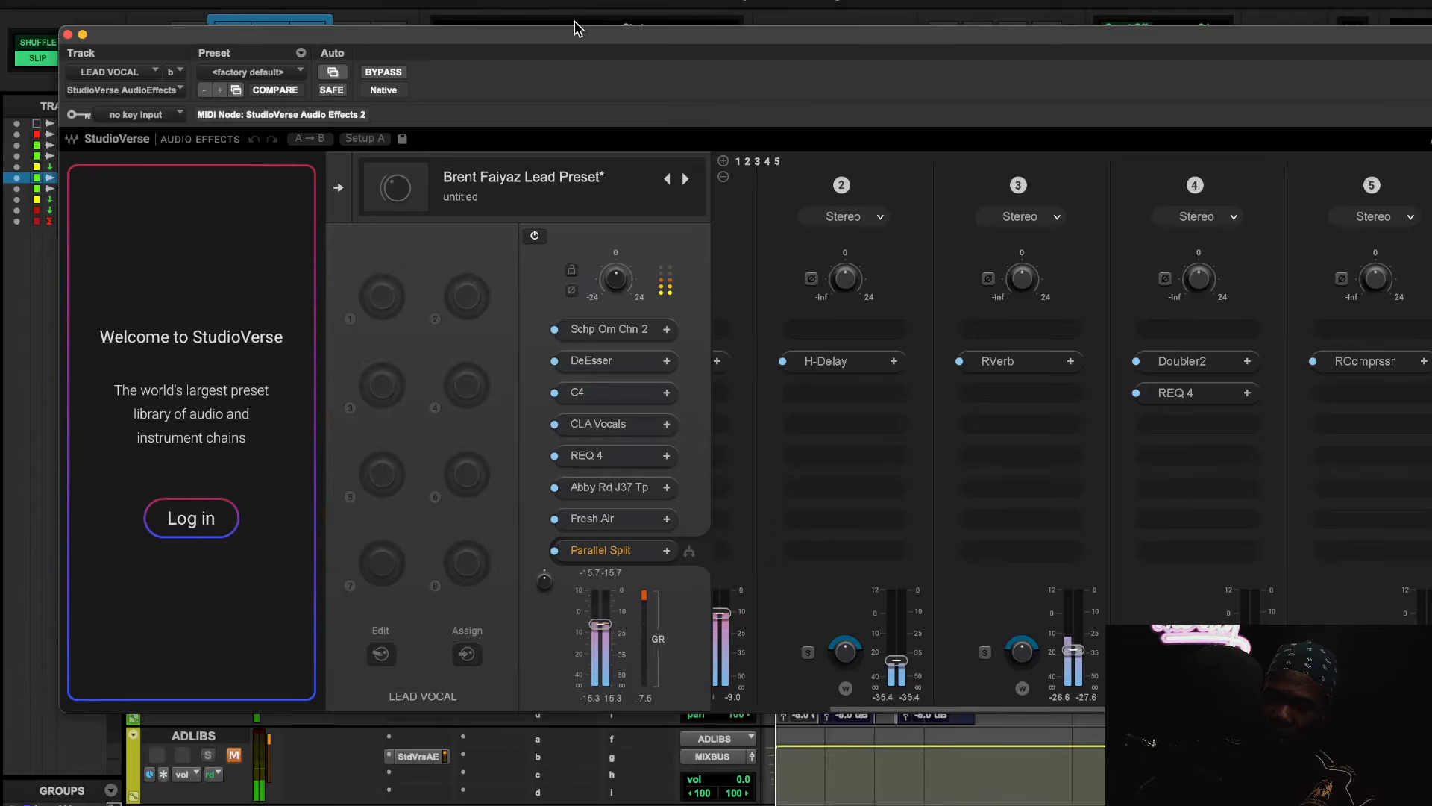
key(space)
key(space)
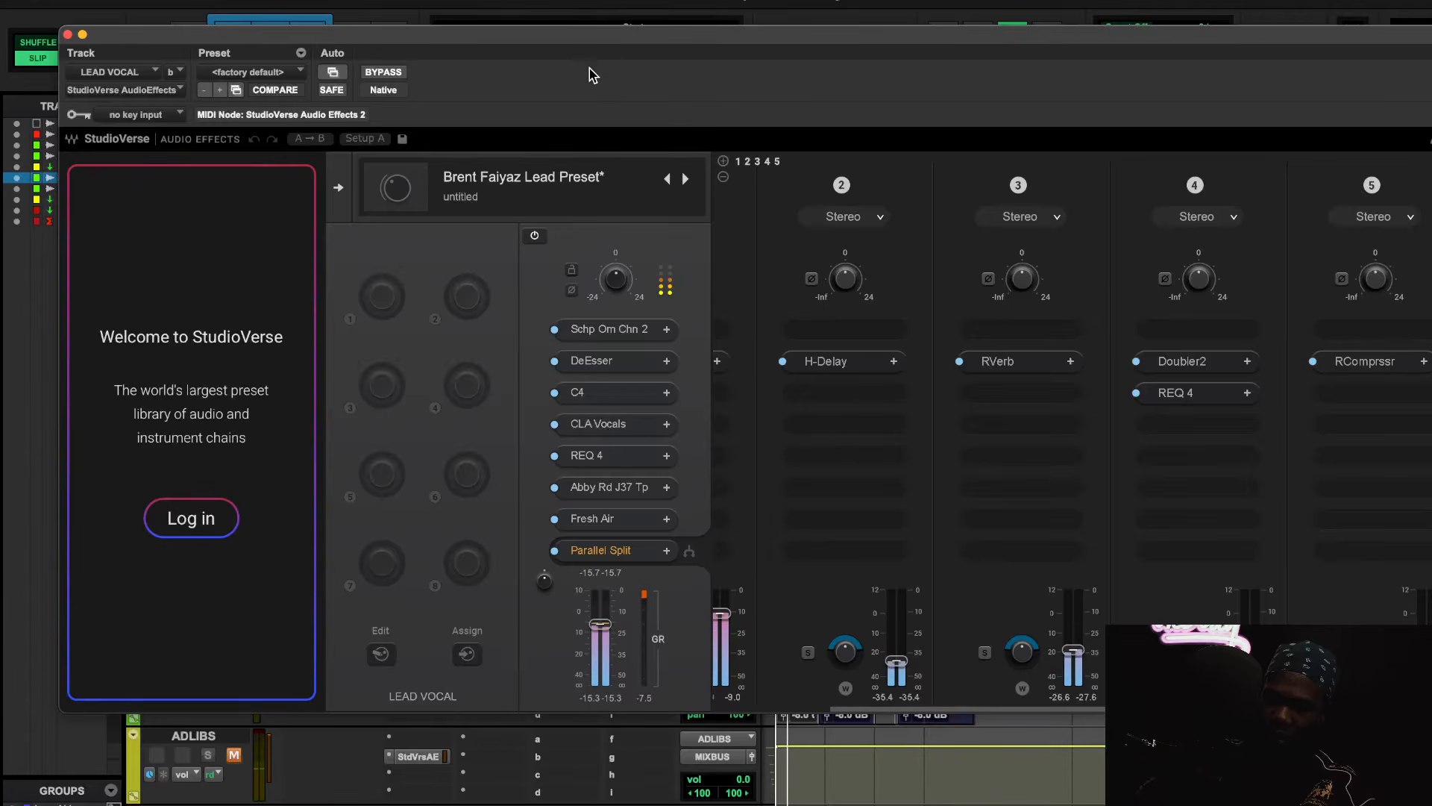
click(401, 78)
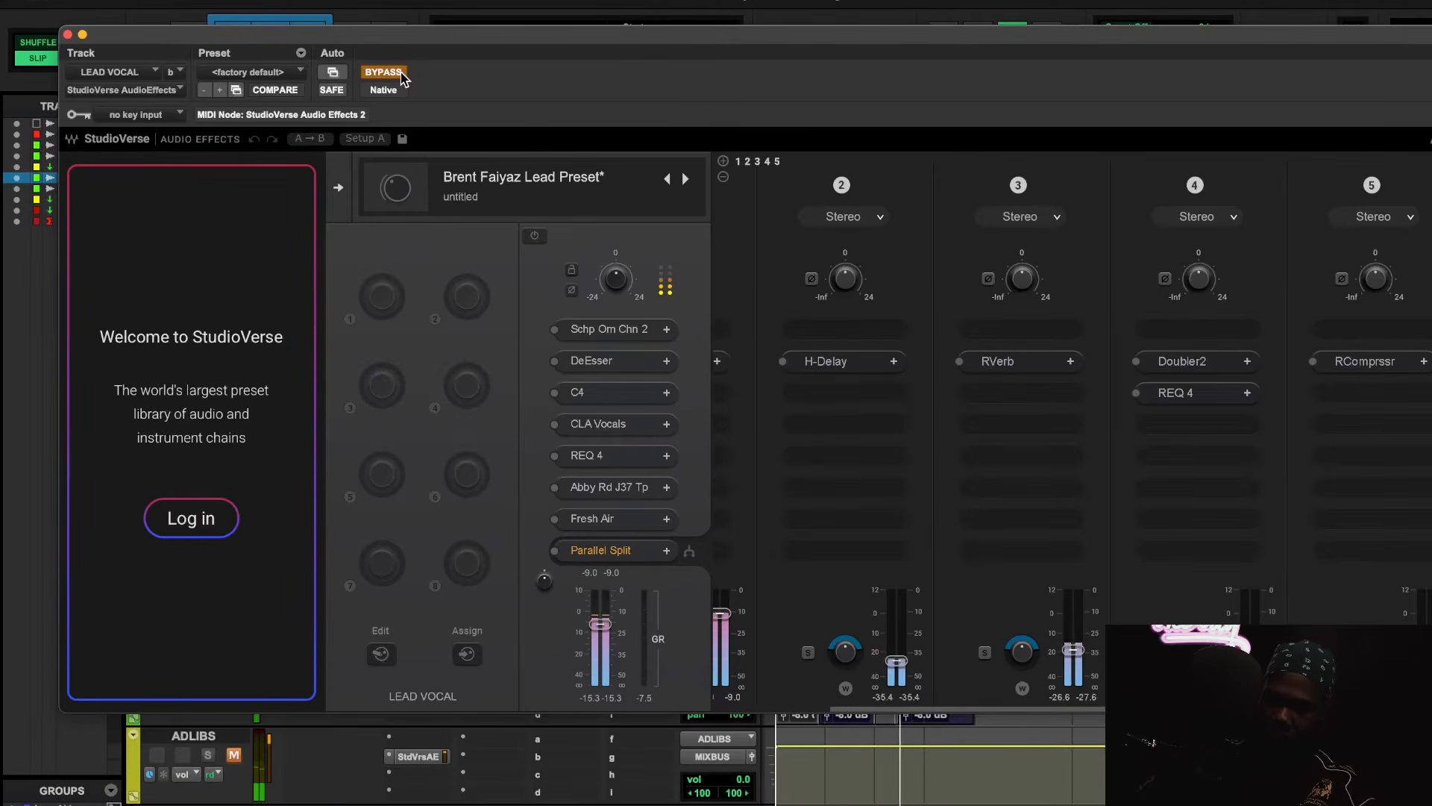
click(401, 78)
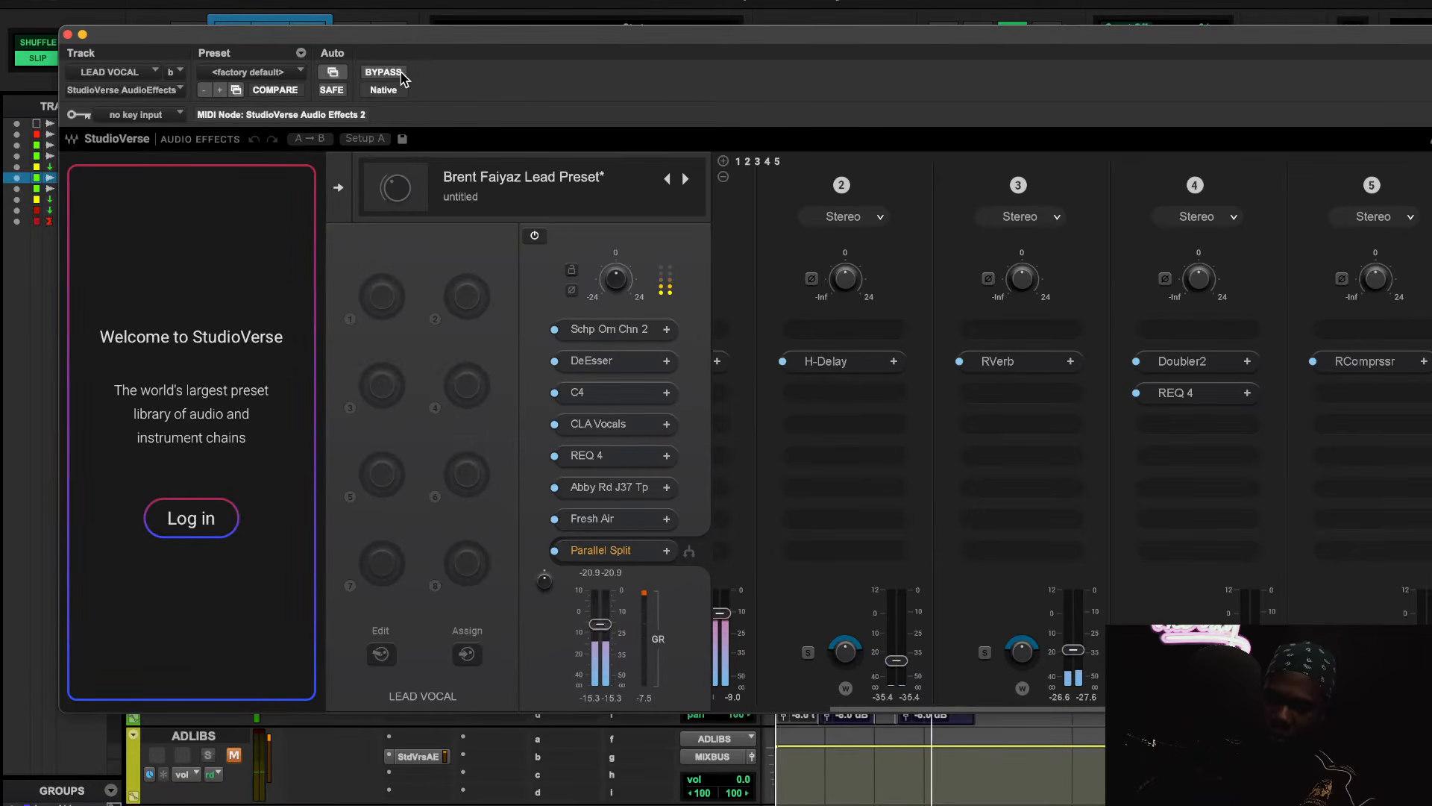
key(space)
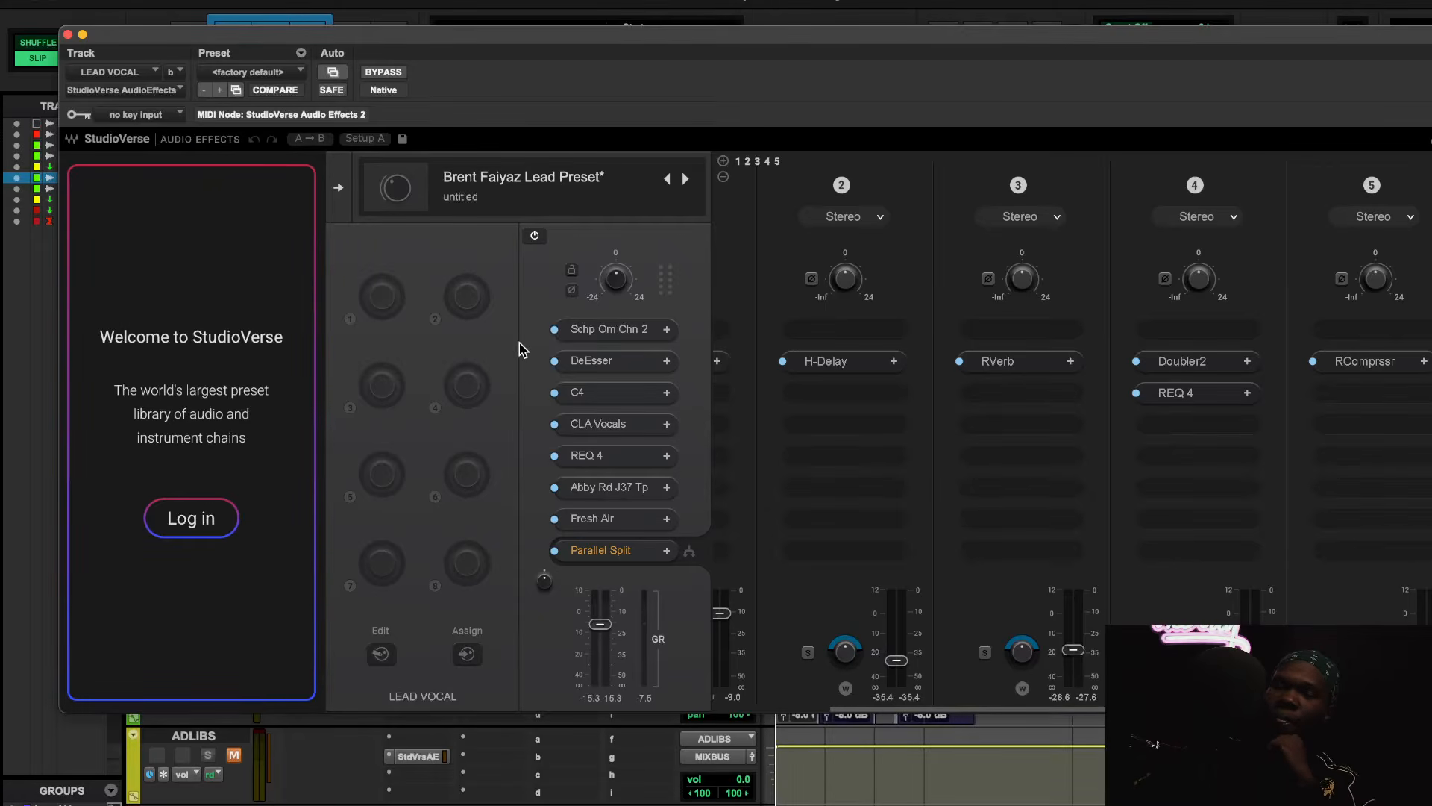
Collapse the StudioVerse preset browser, open the Scheps Omni Channel slot and examine its compressor release setting
click(338, 187)
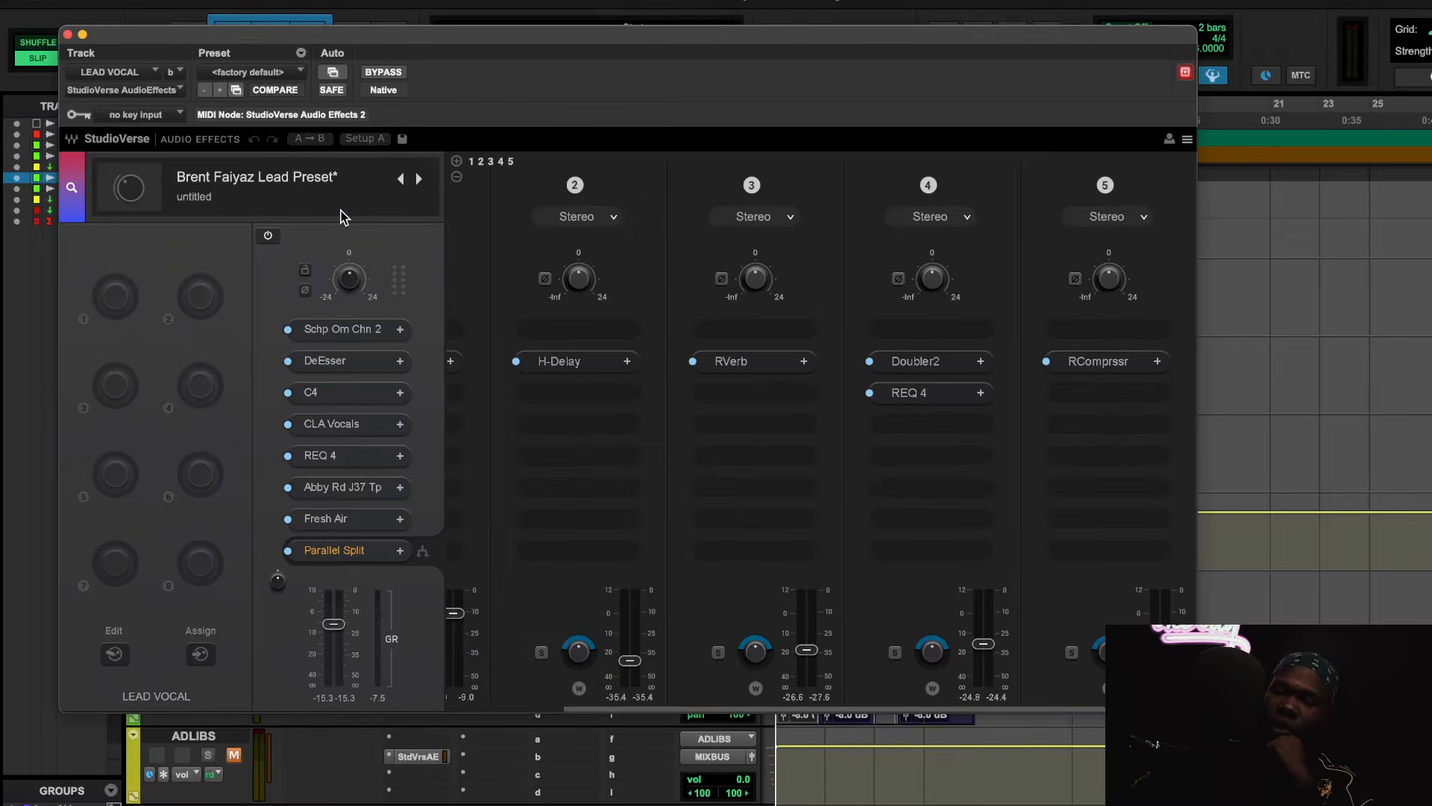
click(348, 332)
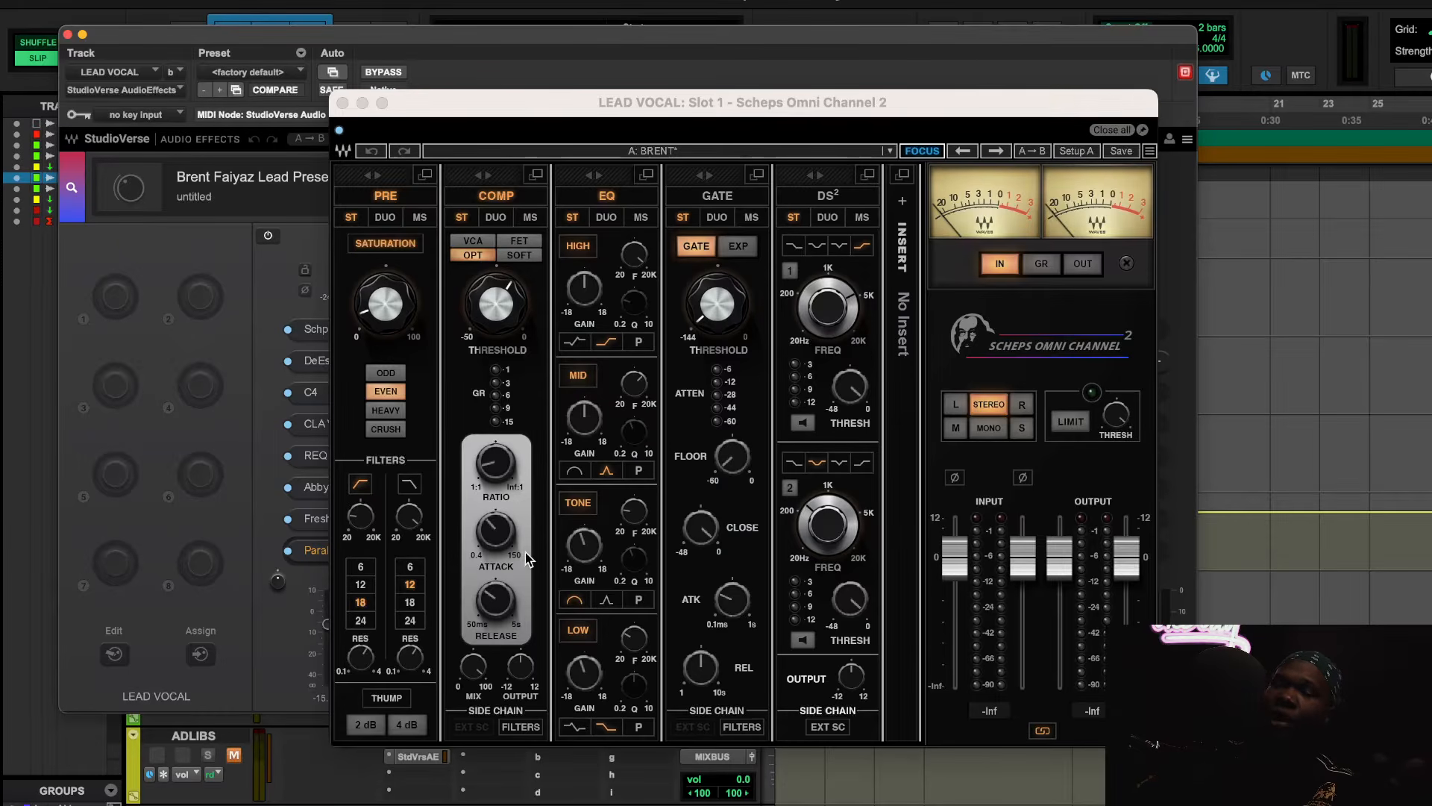
click(495, 599)
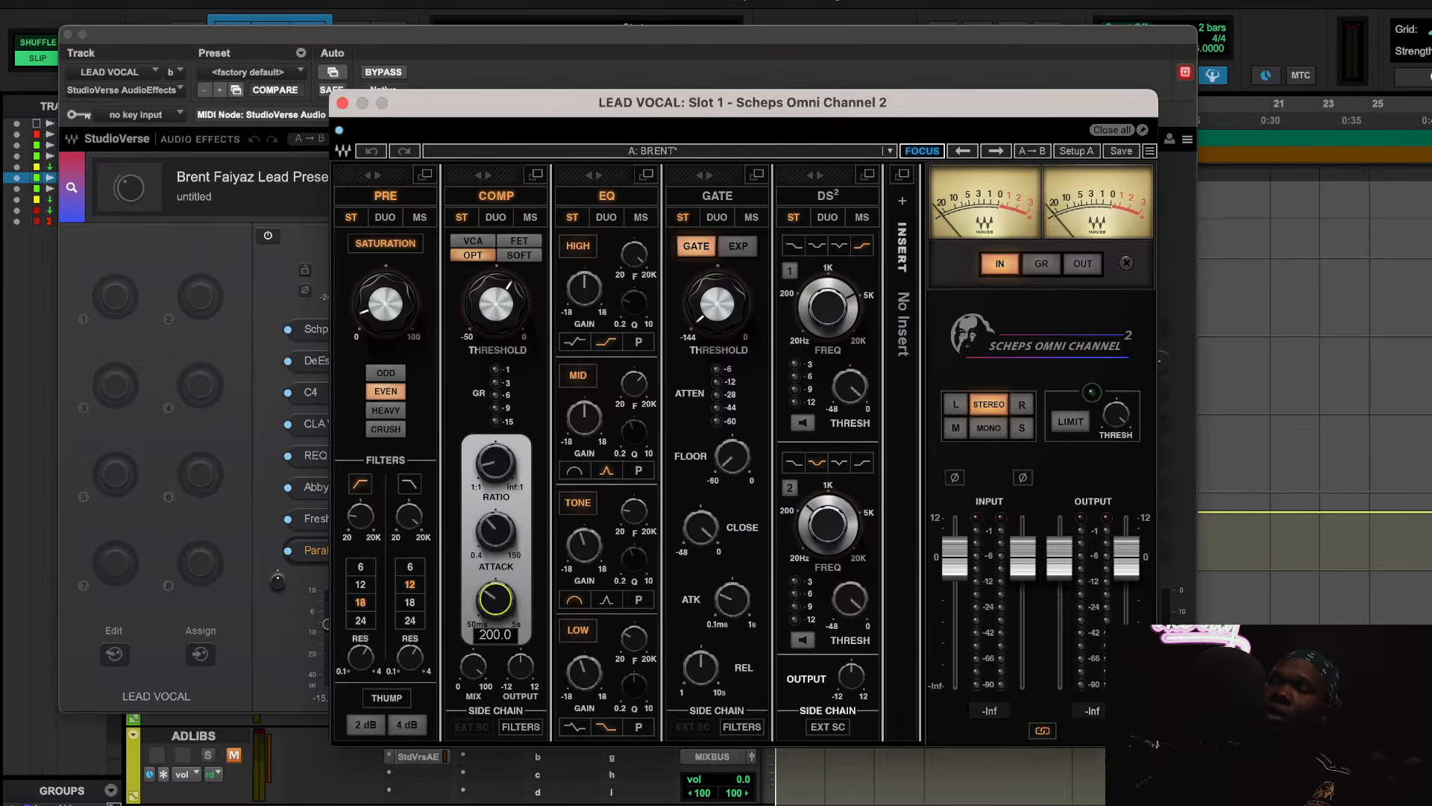
click(496, 600)
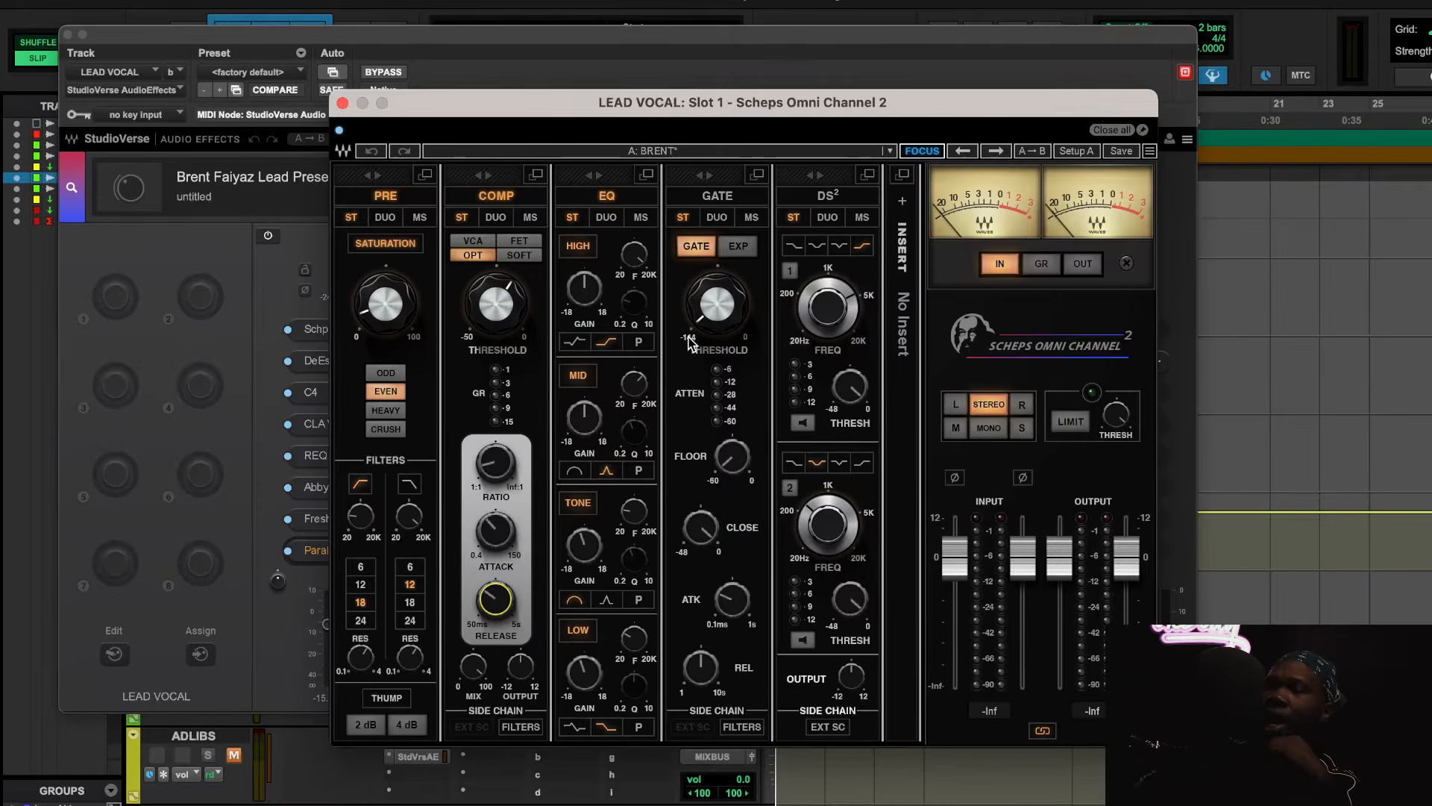
Examine the Scheps Omni Channel's low, tone and high EQ settings, and play the vocal through it
click(586, 674)
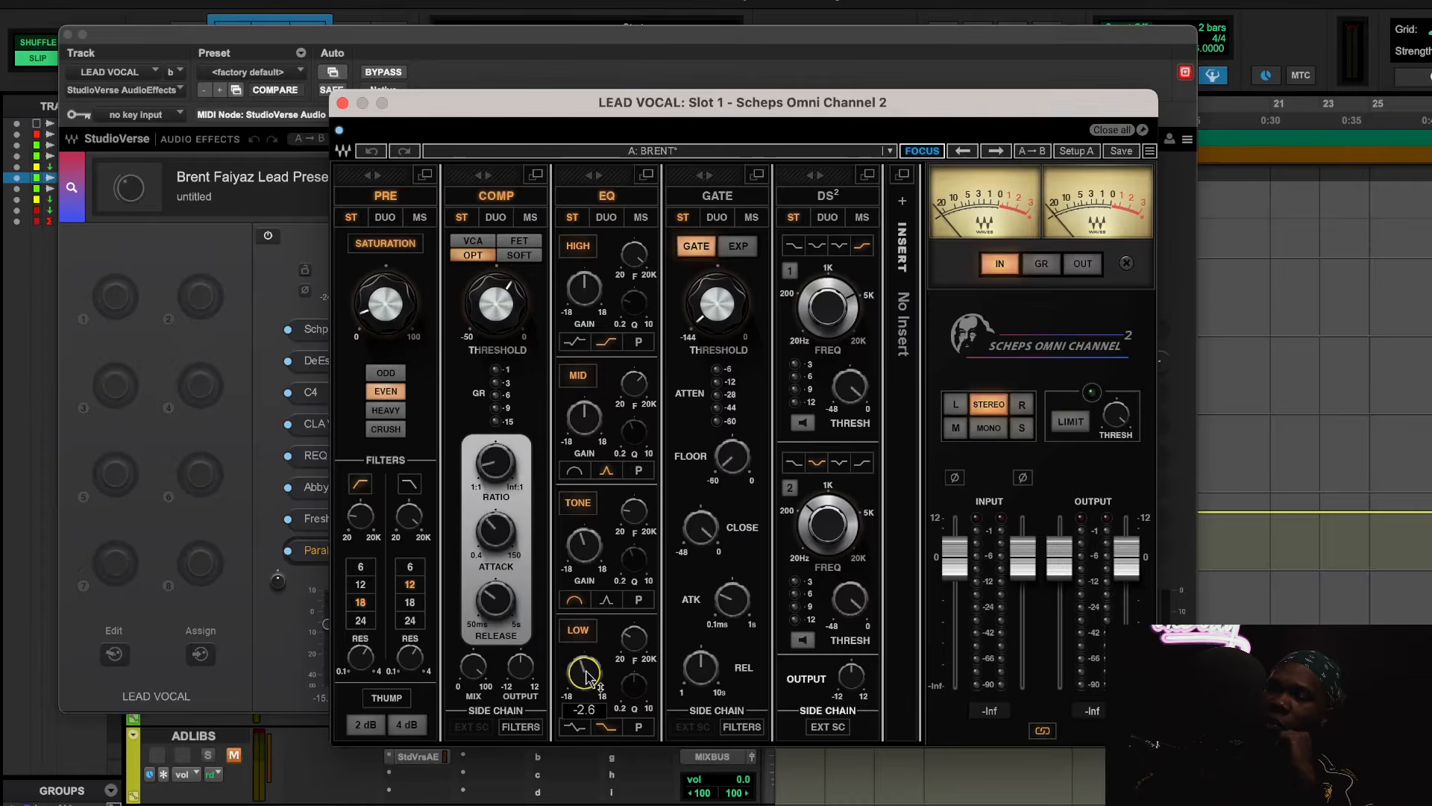
click(585, 545)
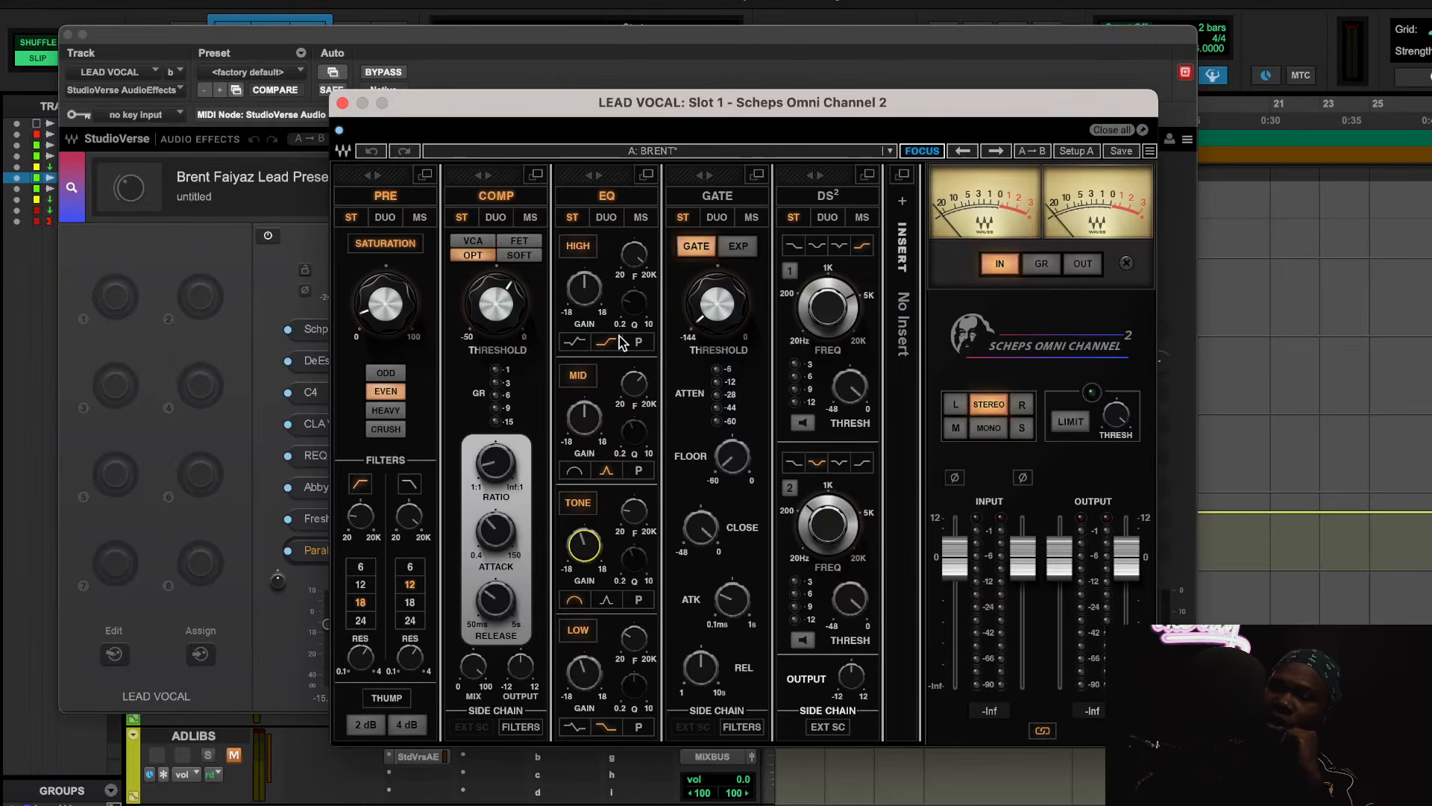
click(634, 254)
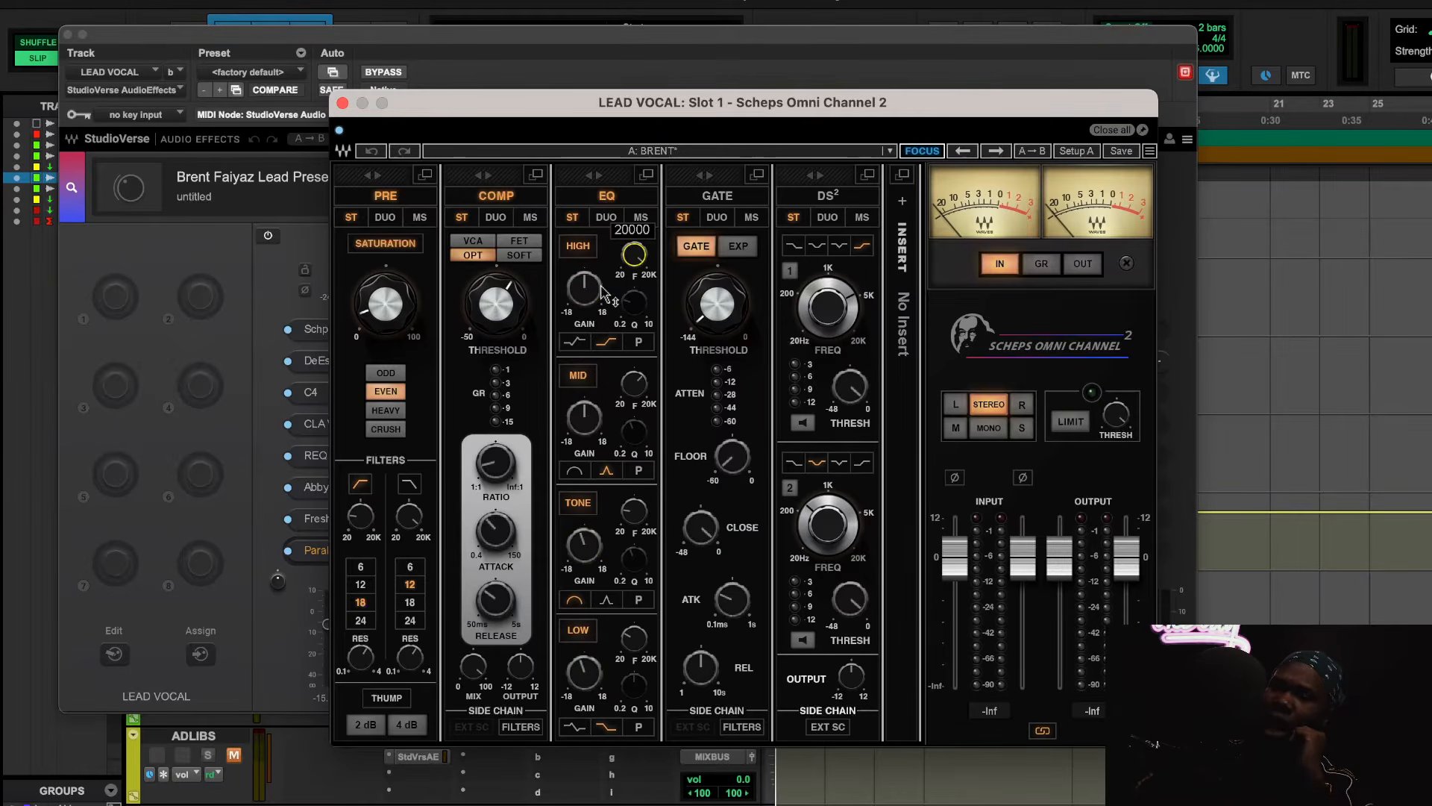
mouse_move(585, 298)
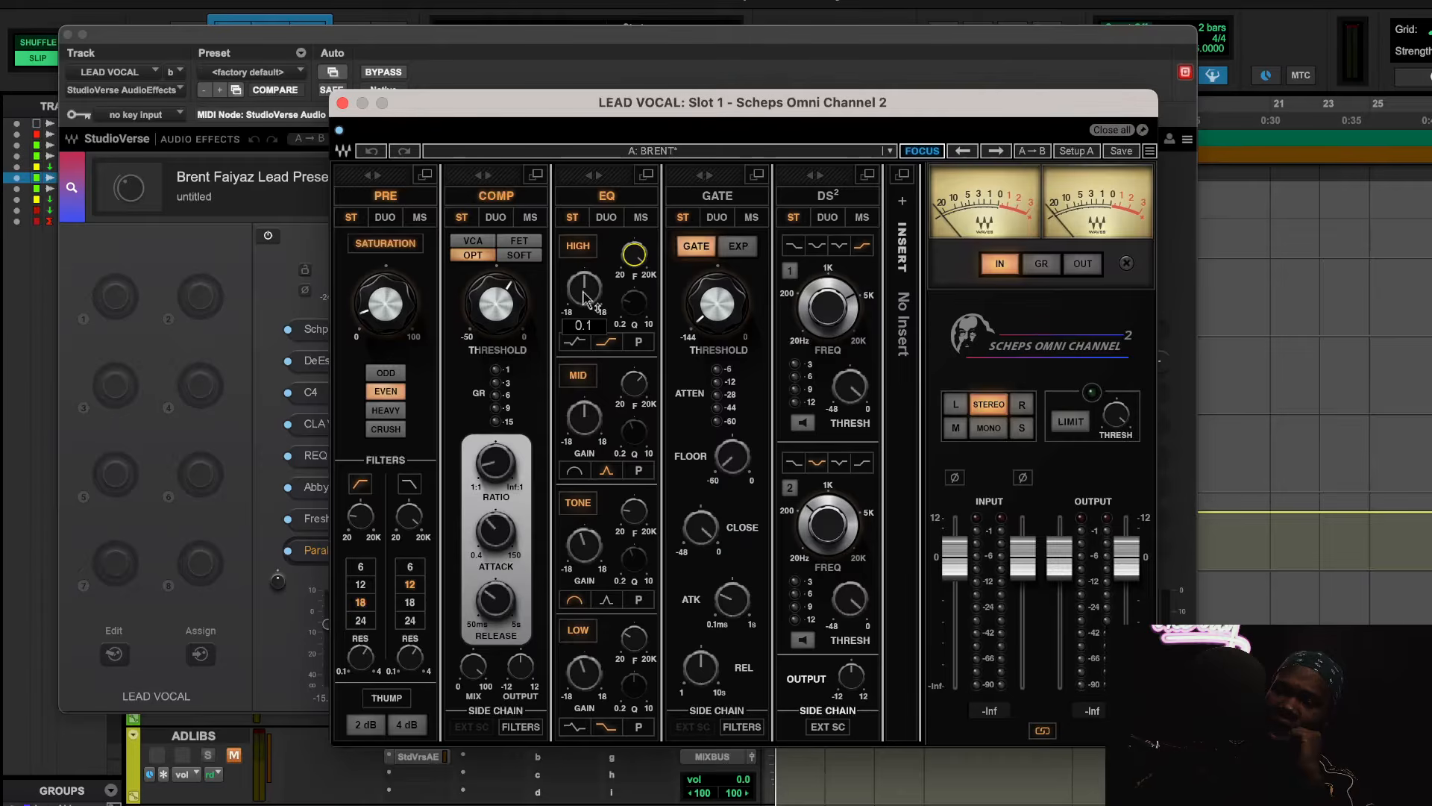
key(space)
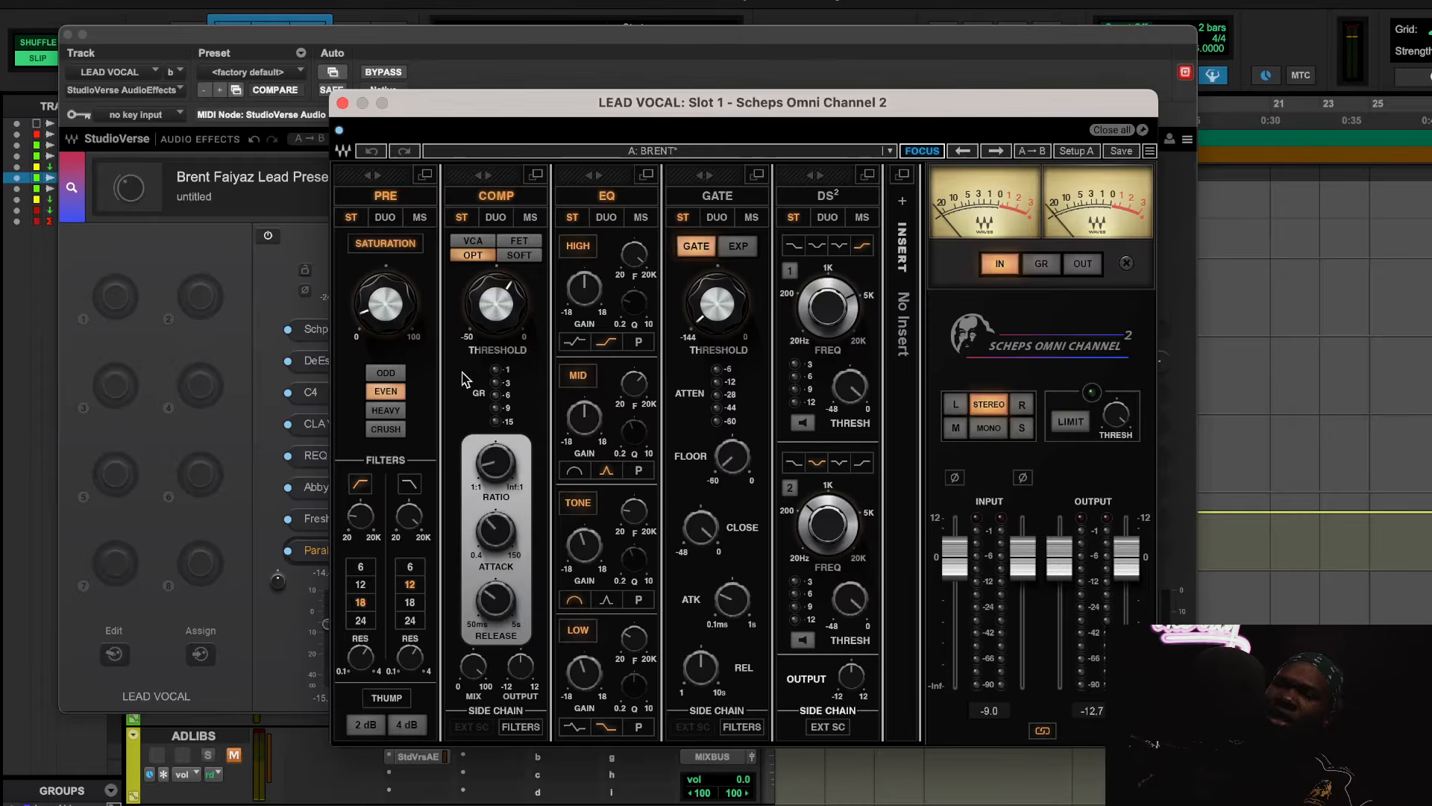
Open the DeEsser slot in the lead vocal chain, audition the vocal through it and close the StudioVerse window
click(315, 364)
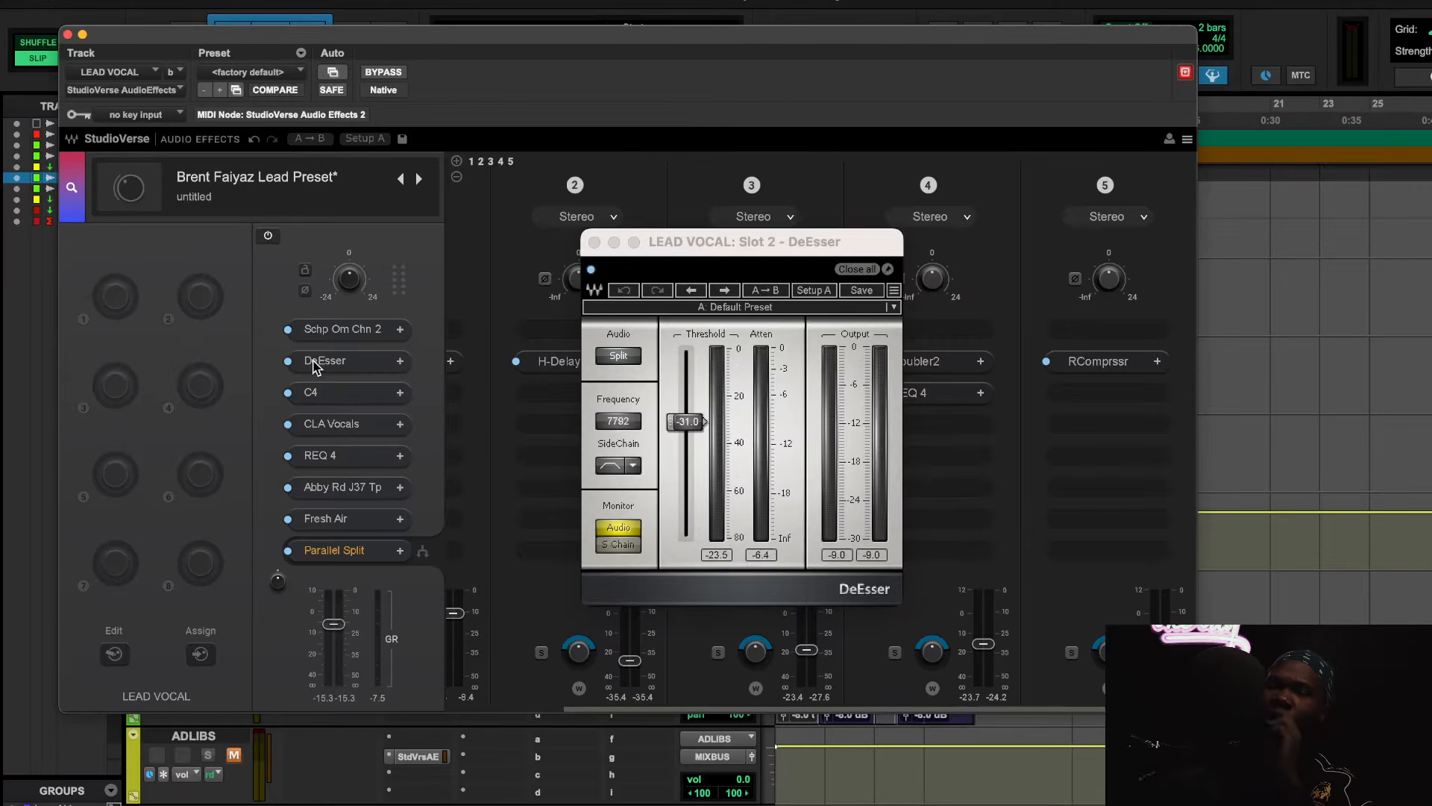
key(space)
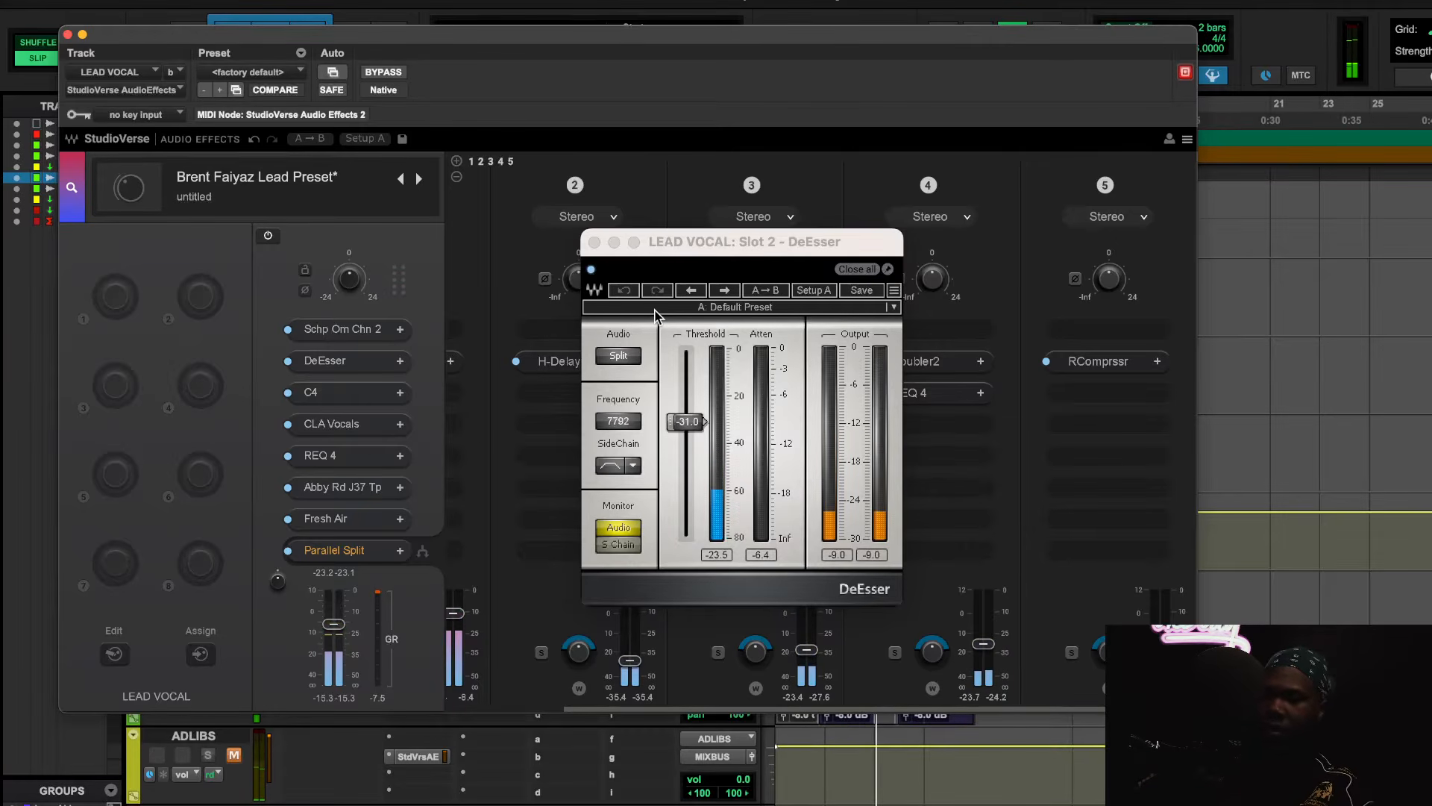
key(space)
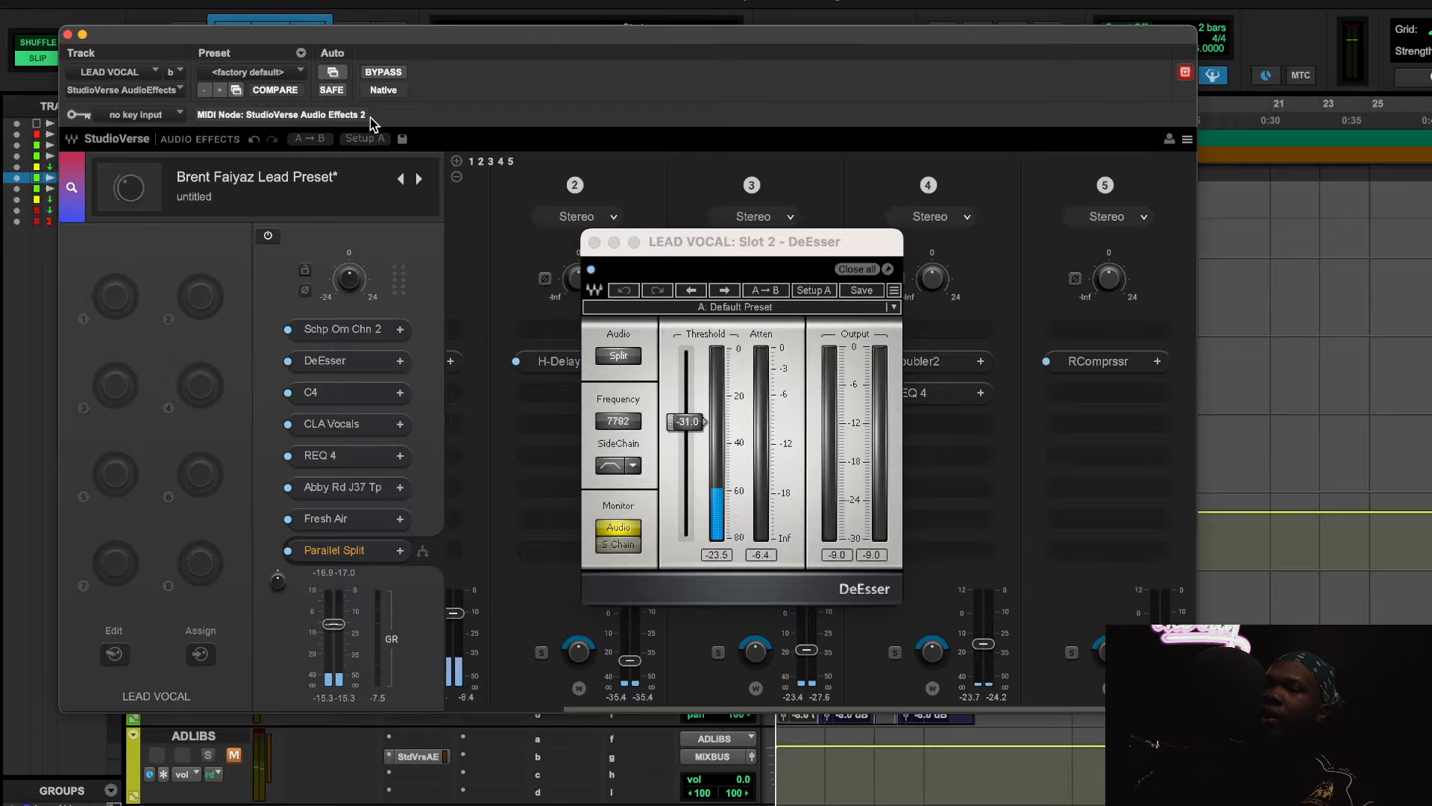
click(68, 35)
Open the splitS plug-in on the LD VOX track, watch its sibilance detection during playback and close it
click(430, 378)
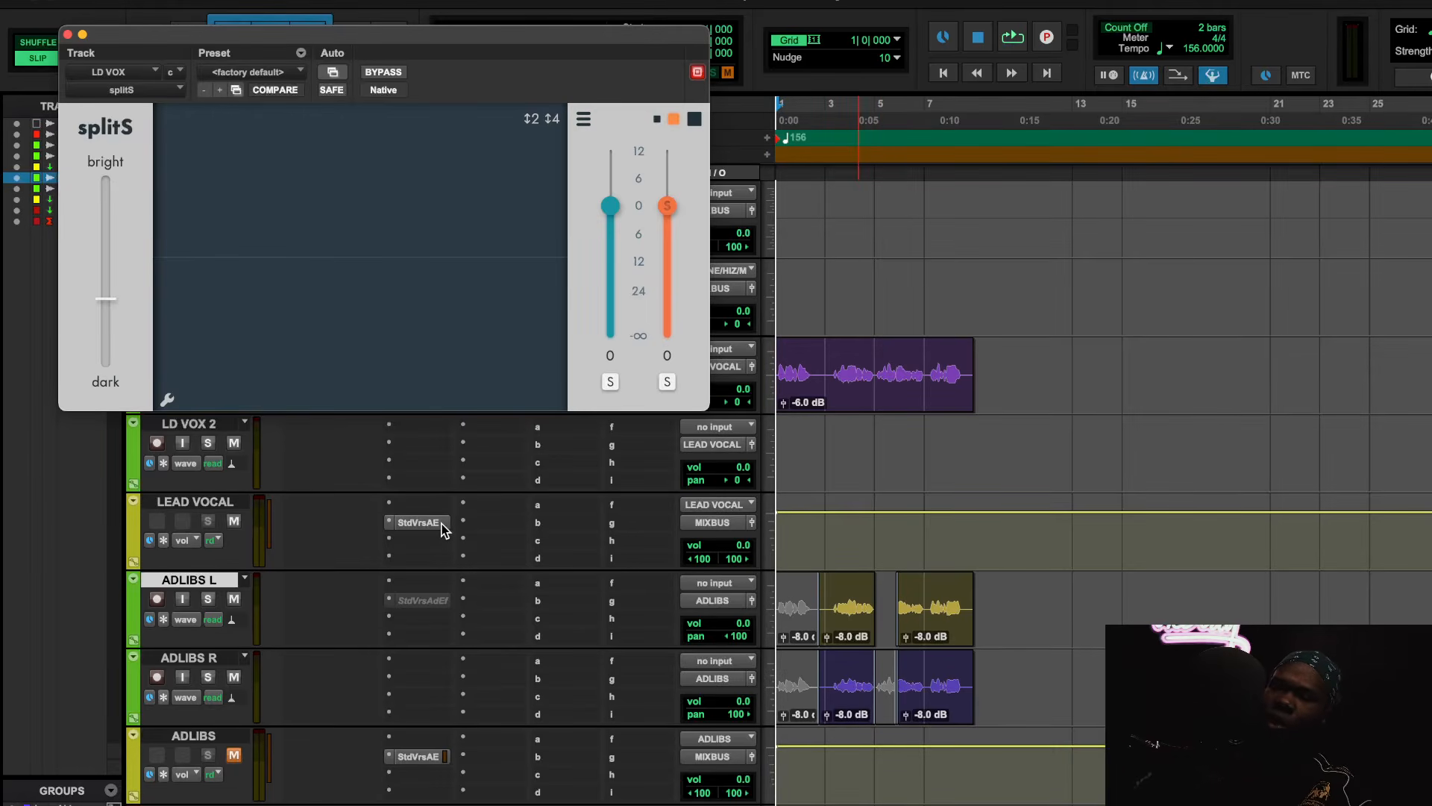
key(space)
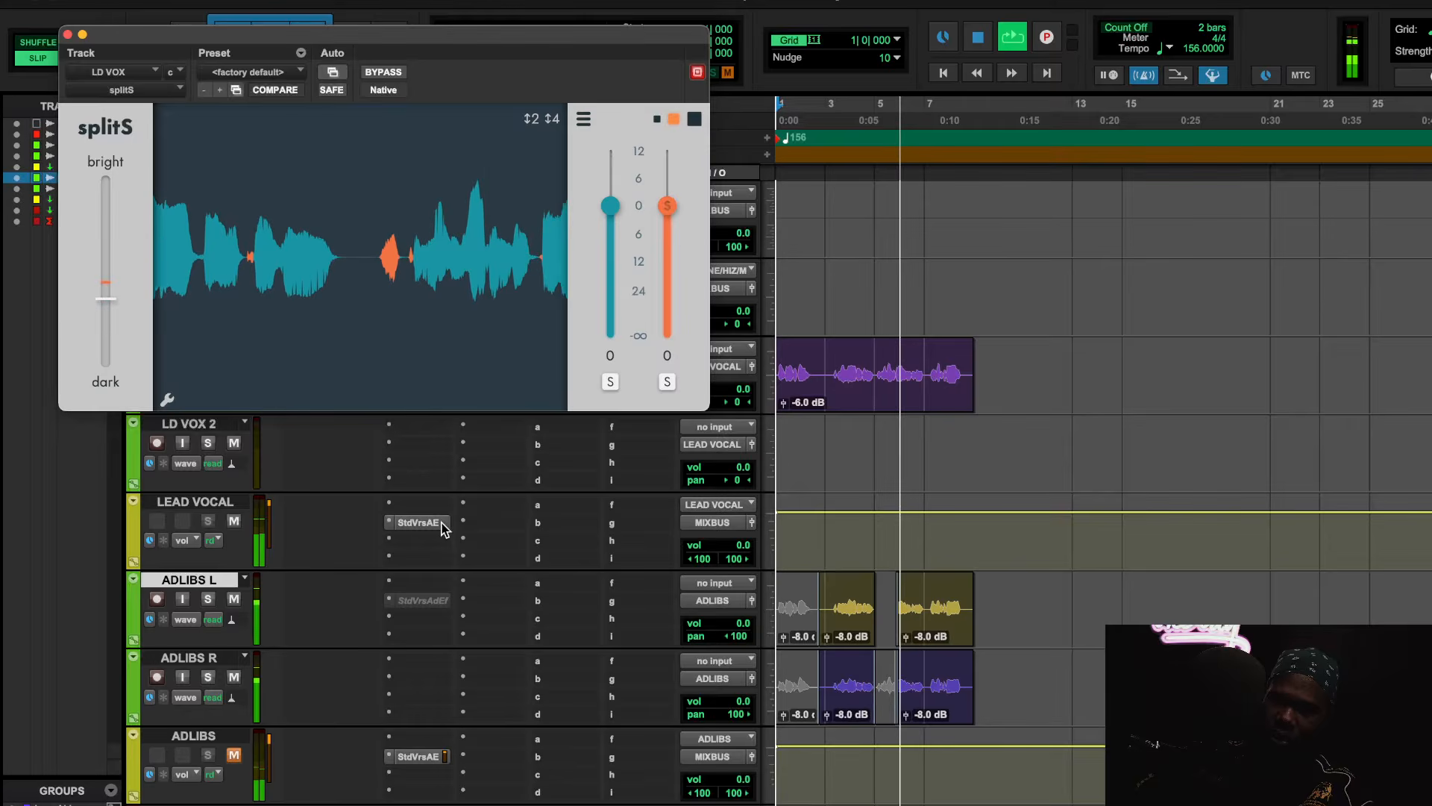
key(space)
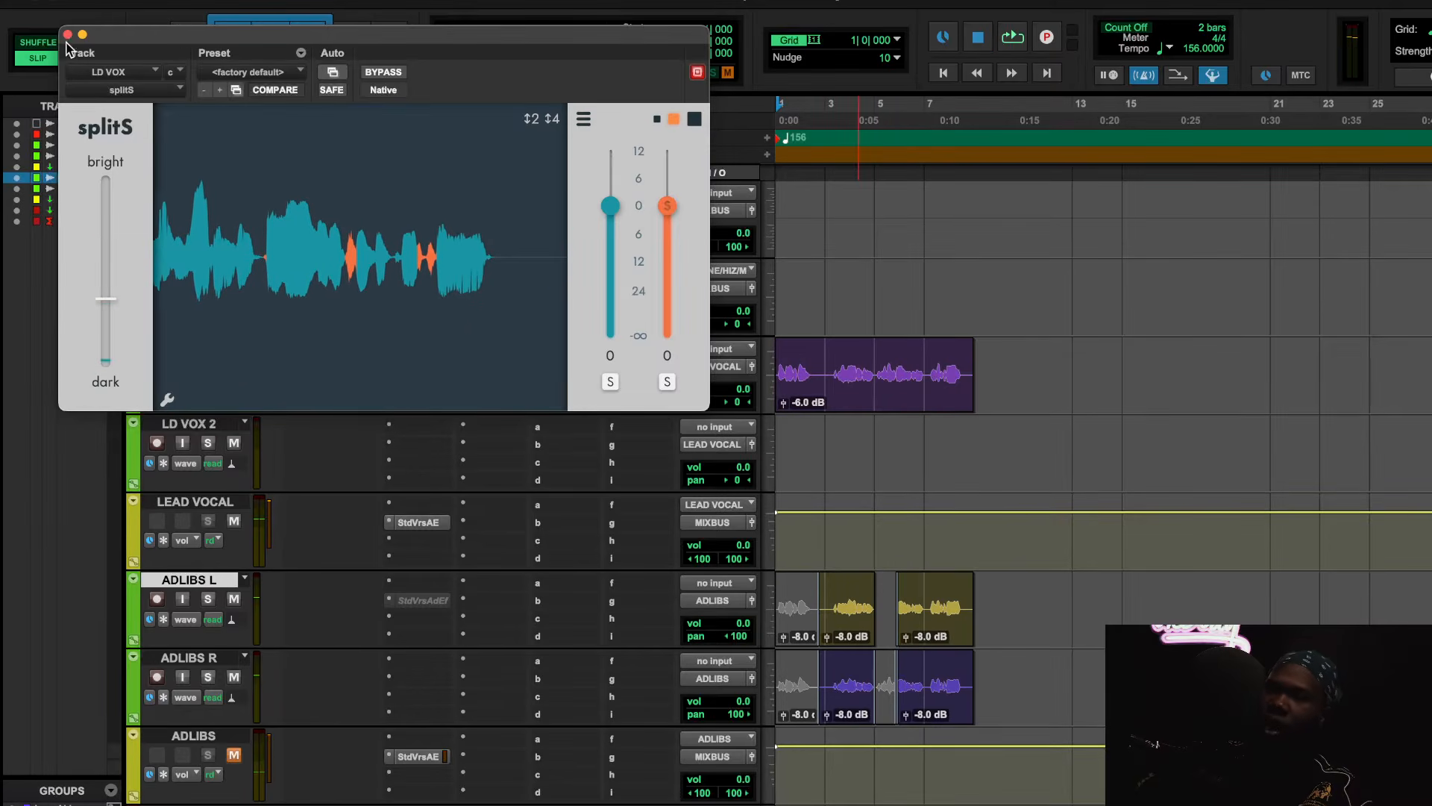
click(68, 35)
Reopen the LEAD VOCAL StudioVerse chain, open its C4 slot and compare the vocal with C4 off and on during playback
click(439, 523)
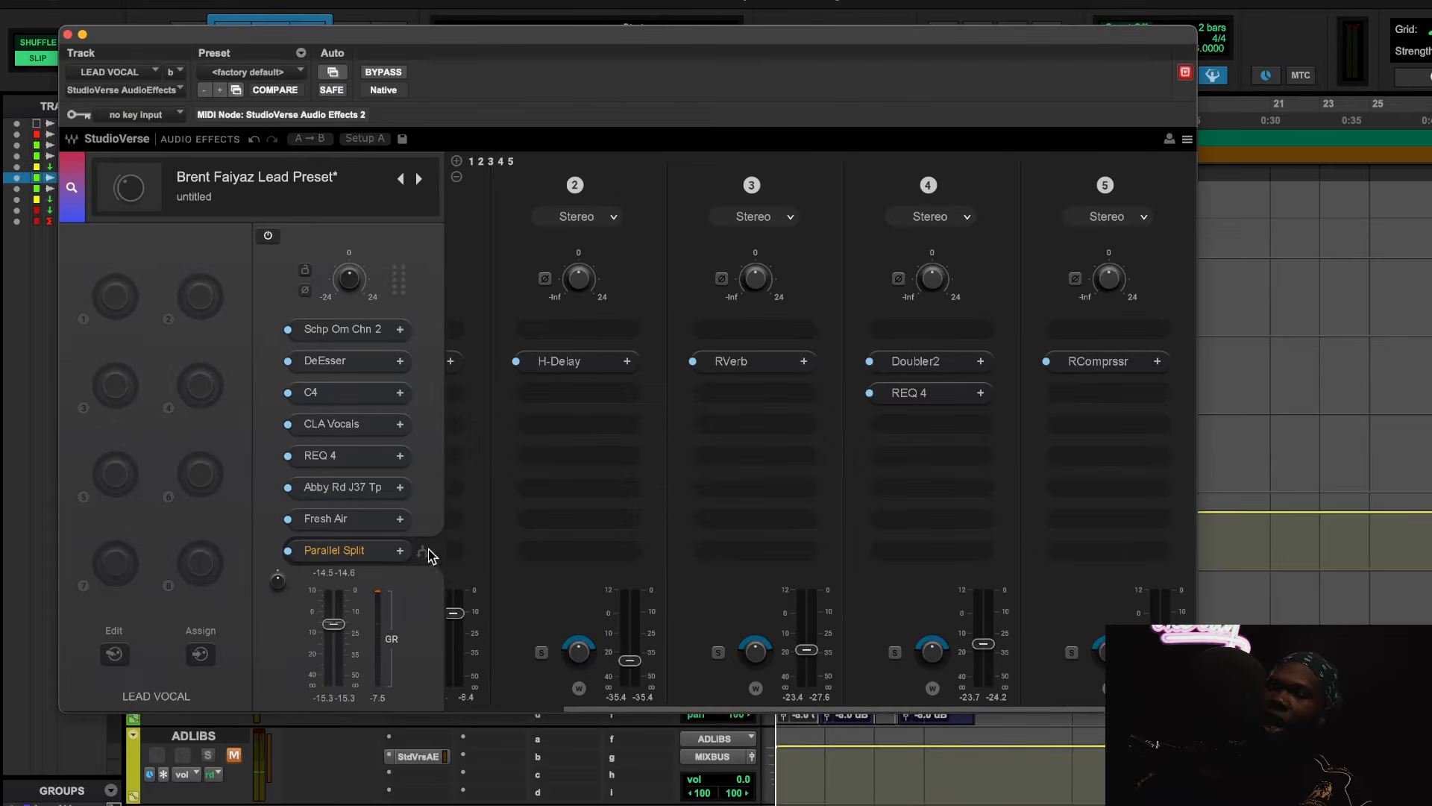
click(339, 397)
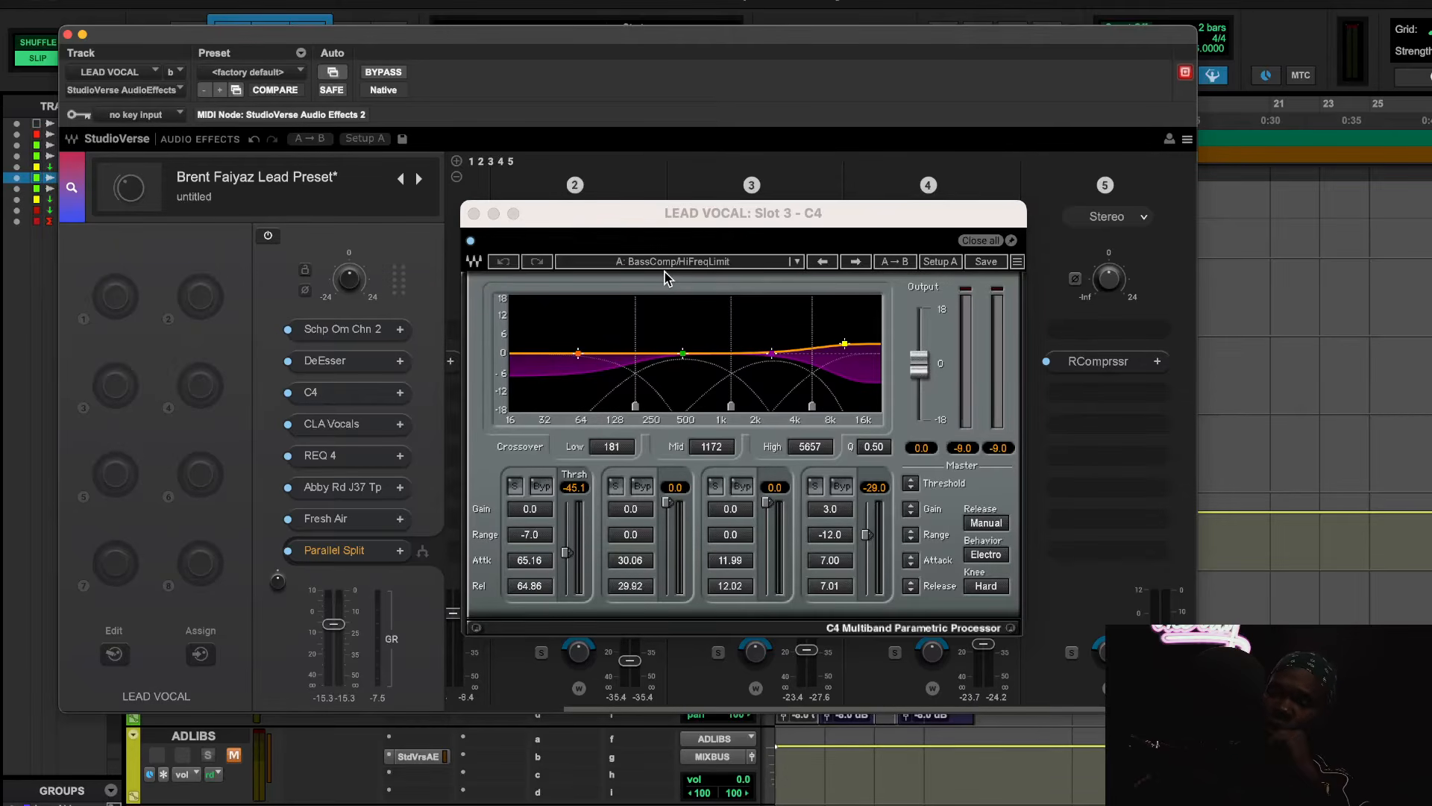
key(space)
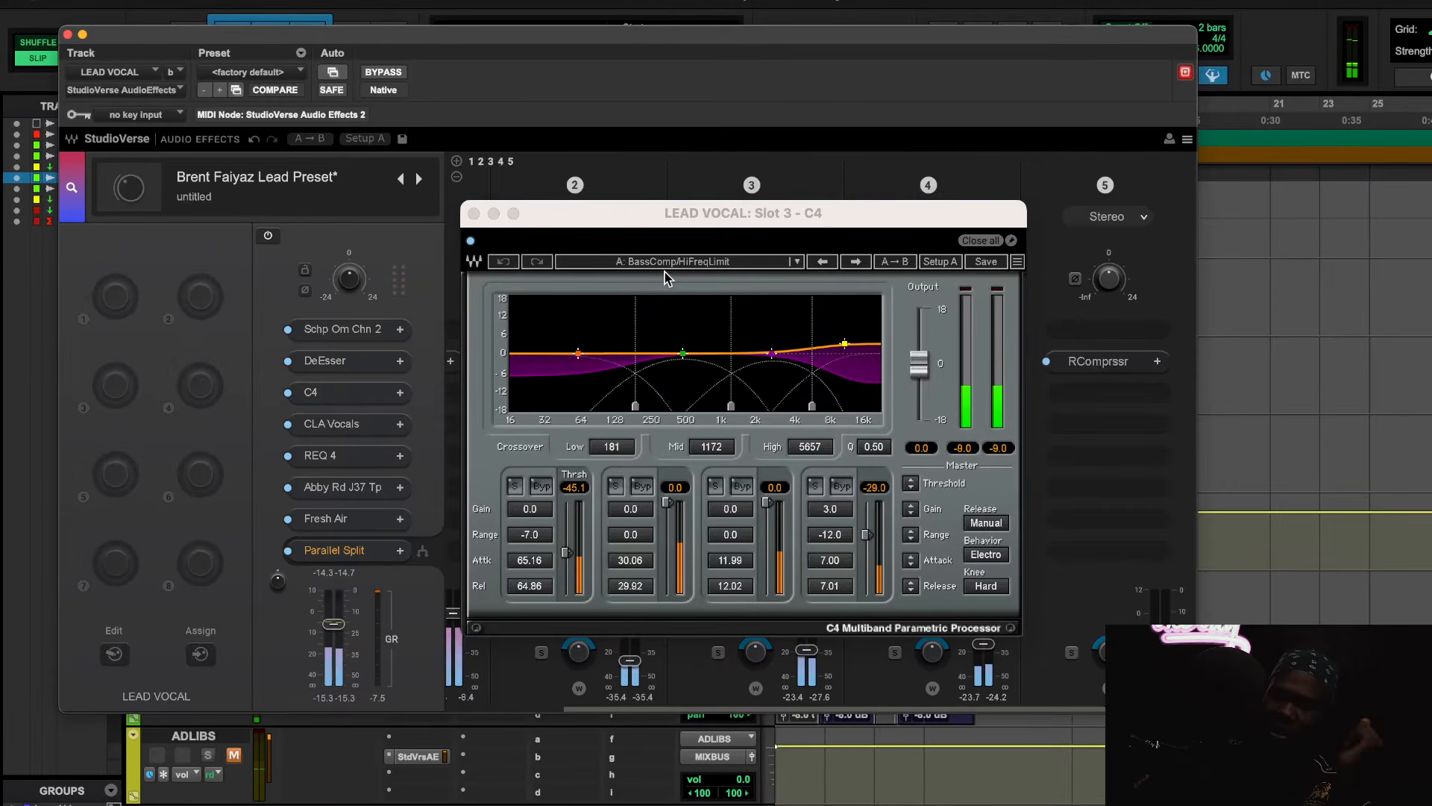
click(473, 241)
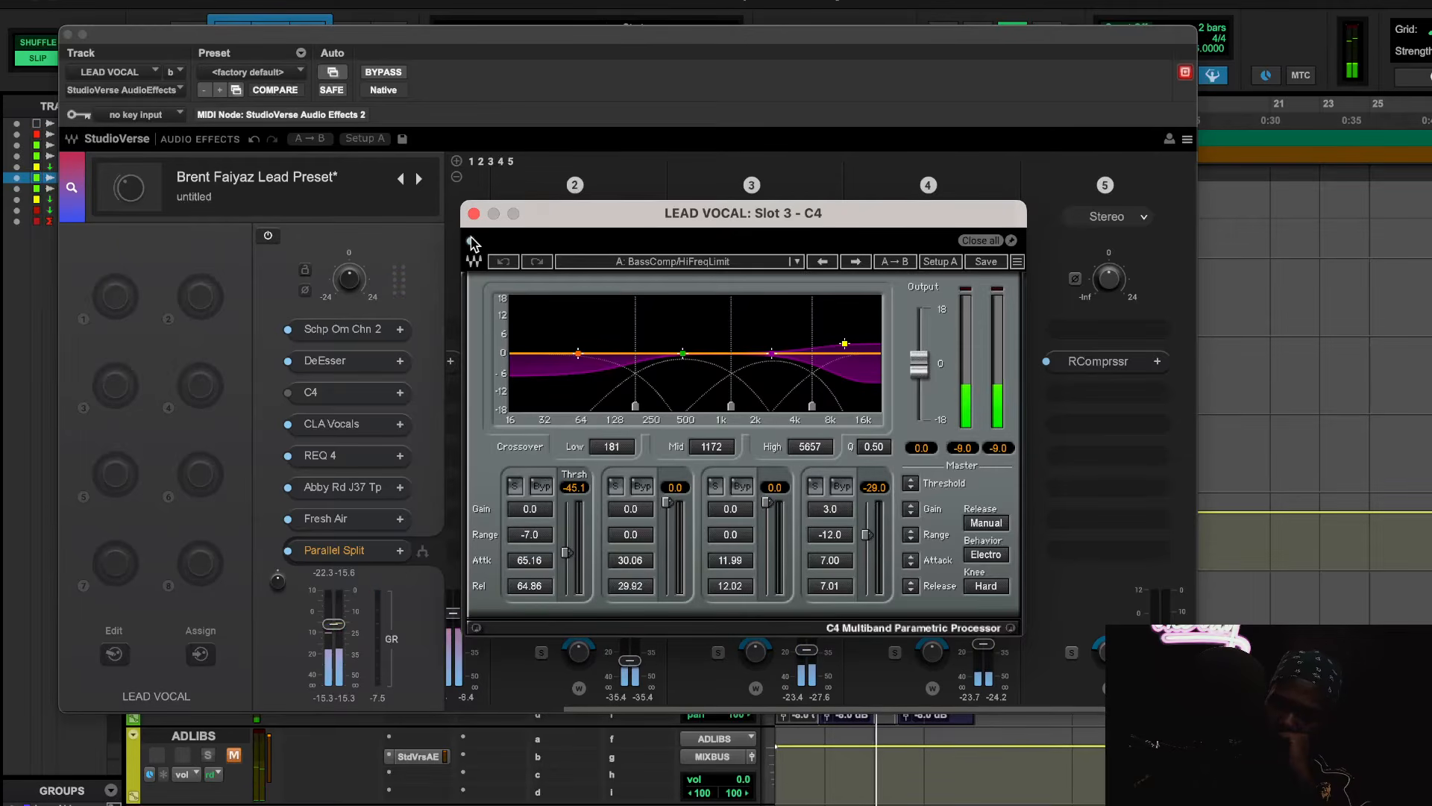
click(472, 241)
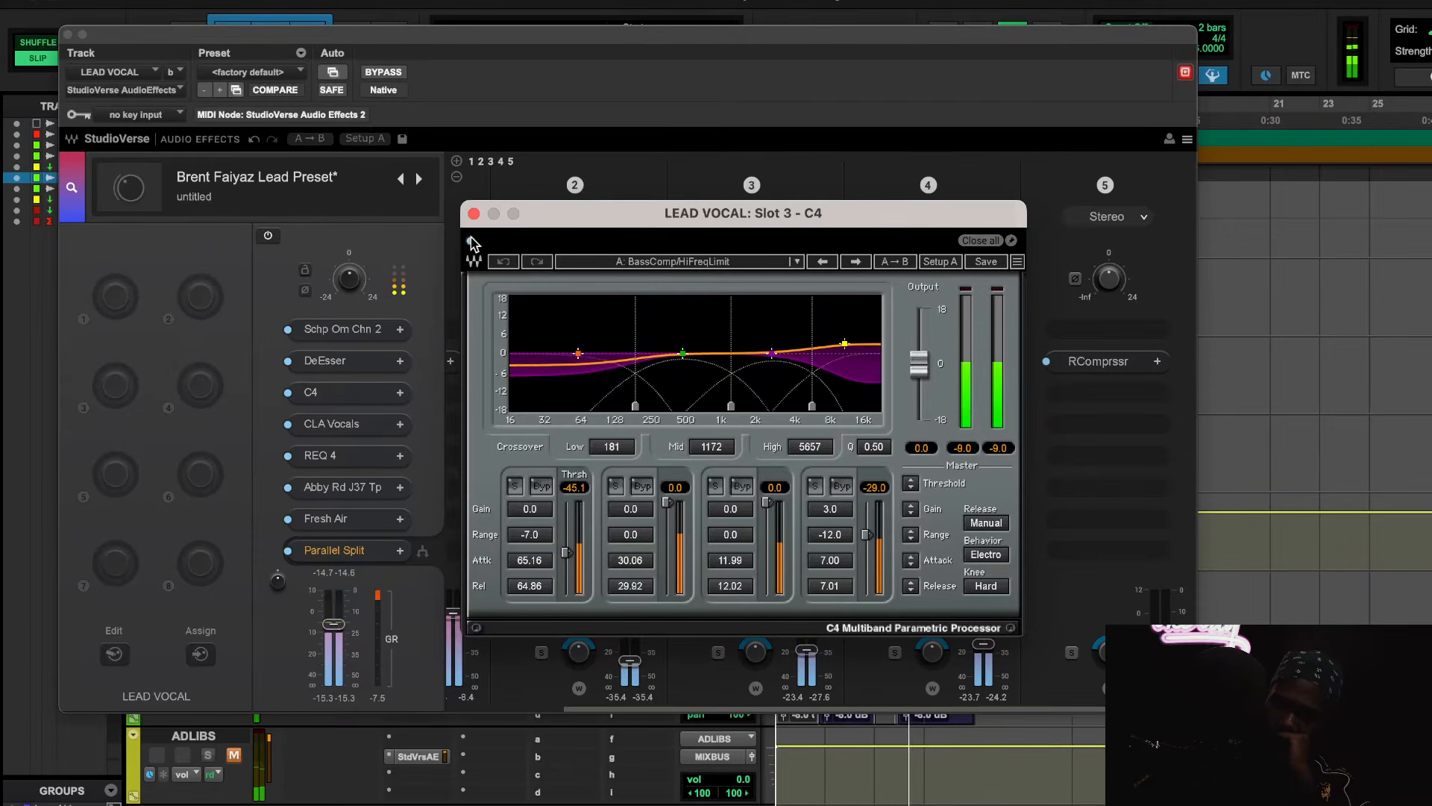
Open the CLA Vocals slot, audition its effect on the lead vocal with its bypass control, and close its window
click(328, 429)
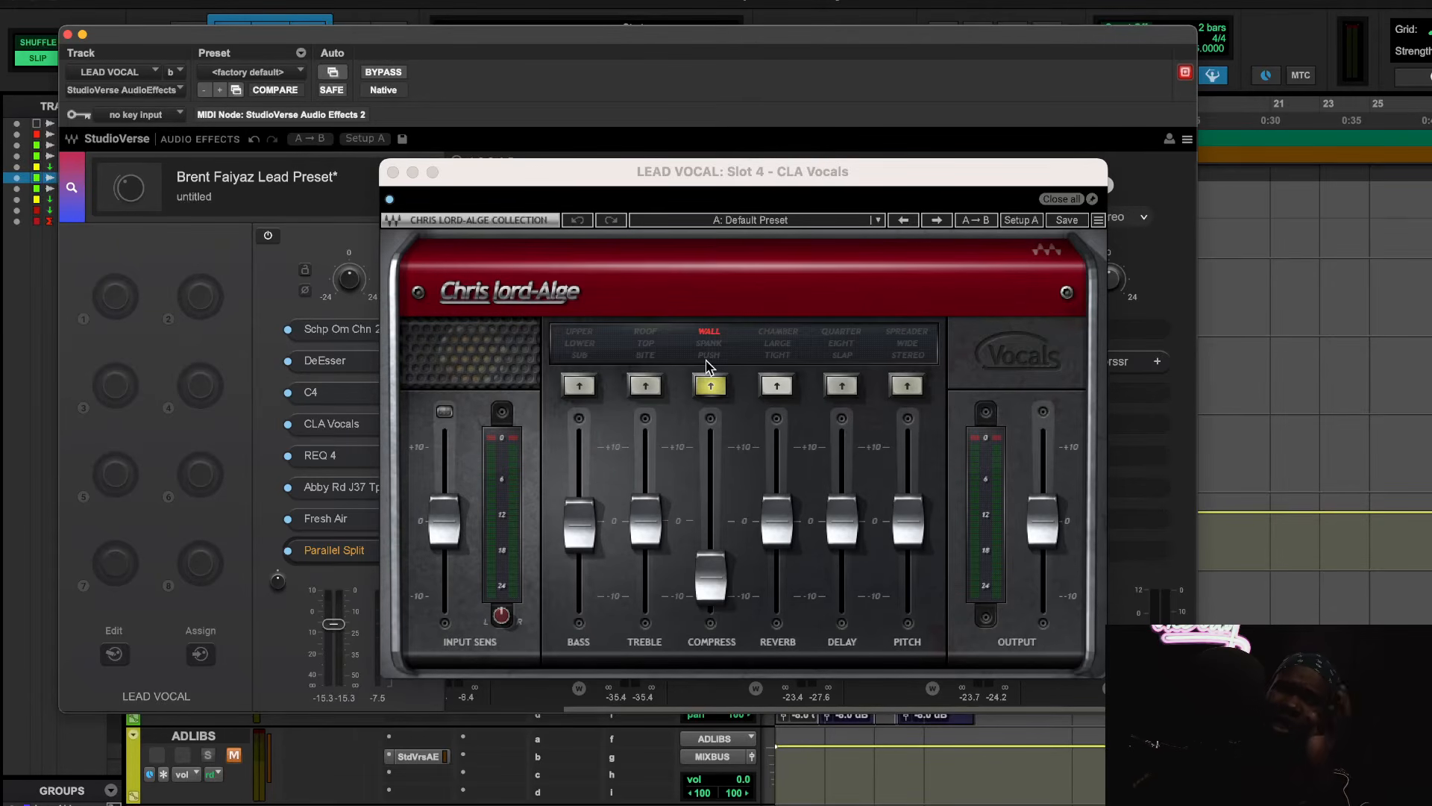
key(space)
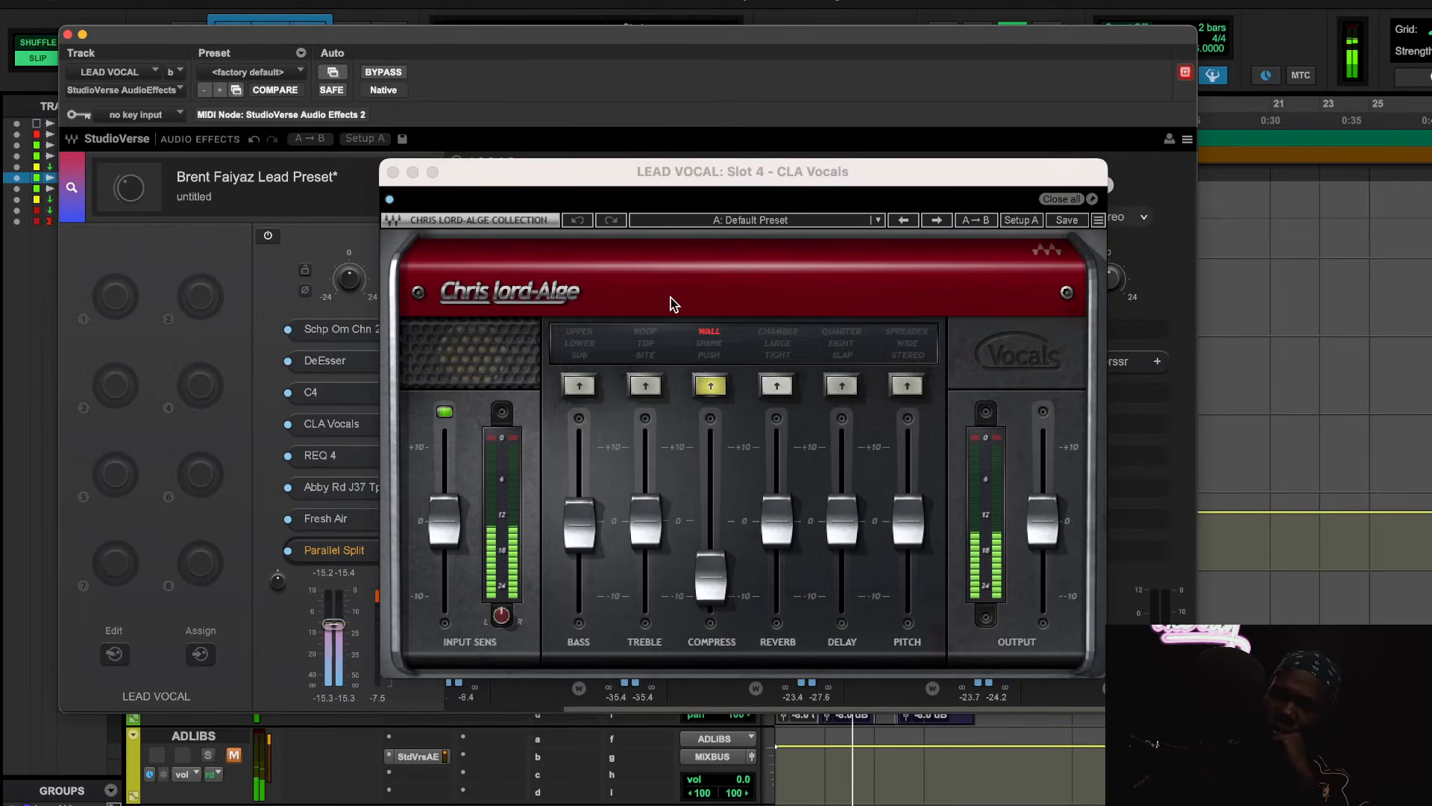
click(390, 200)
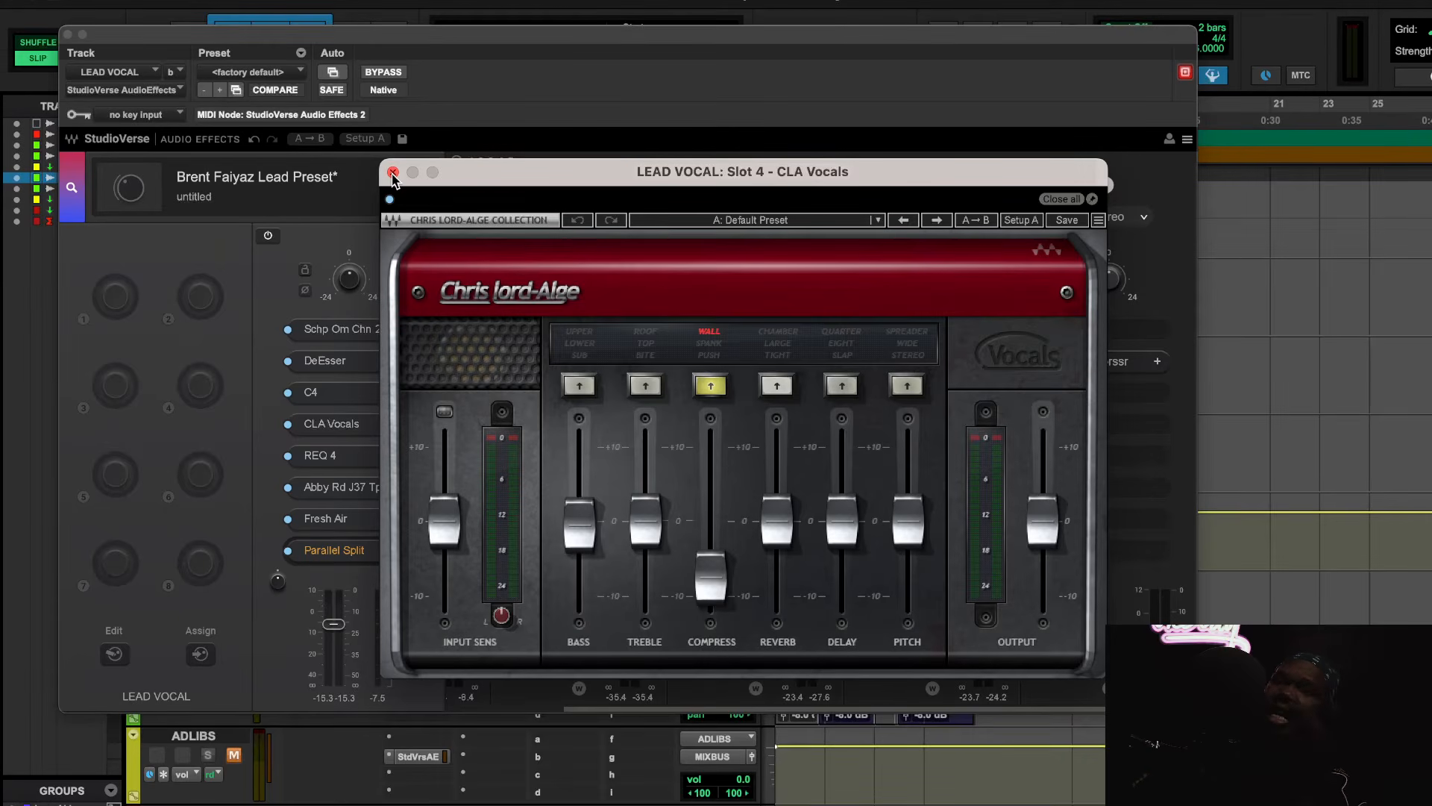
click(393, 173)
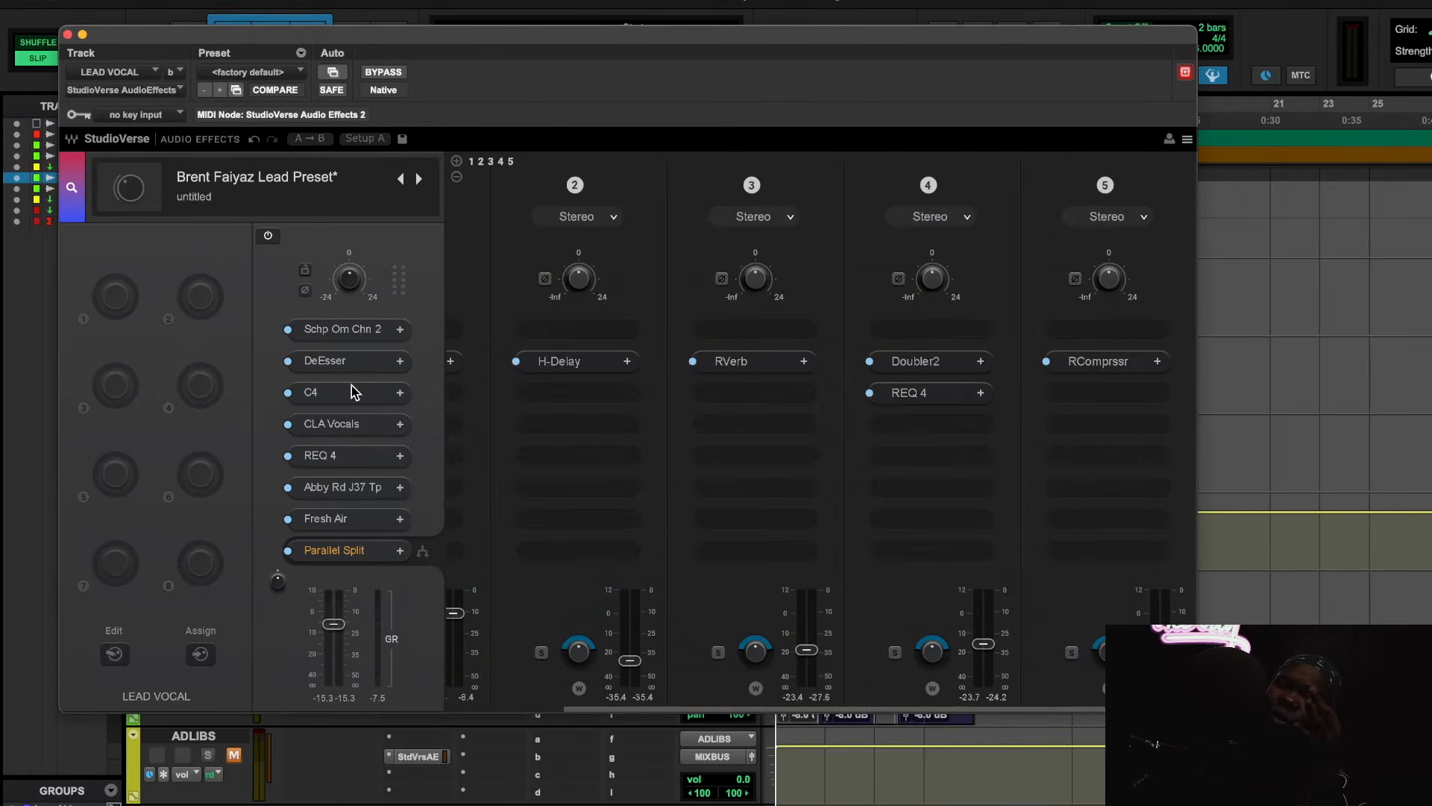
Open the REQ 4 slot in the lead vocal chain, compare the vocal with it on and bypassed during playback, and close it
click(338, 458)
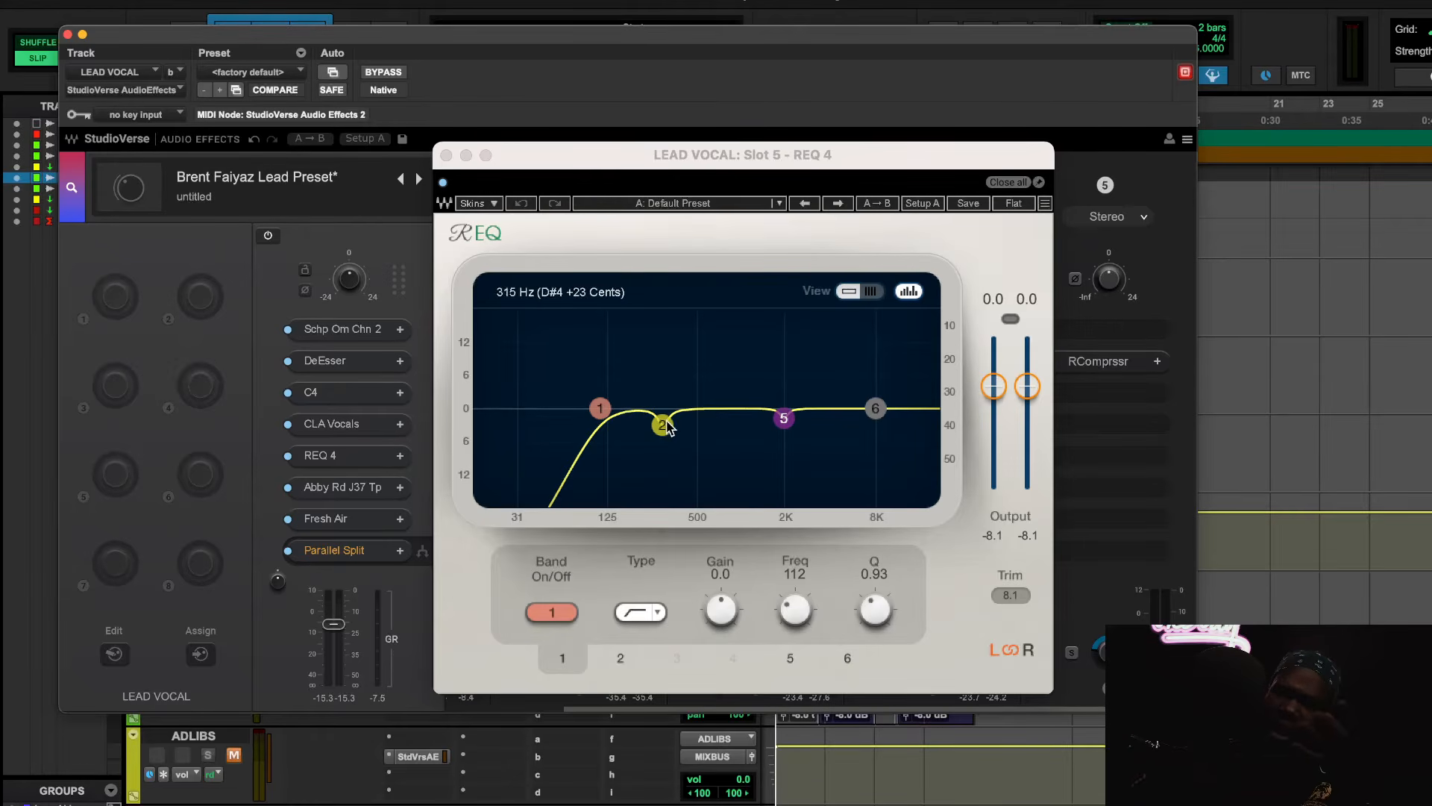
key(space)
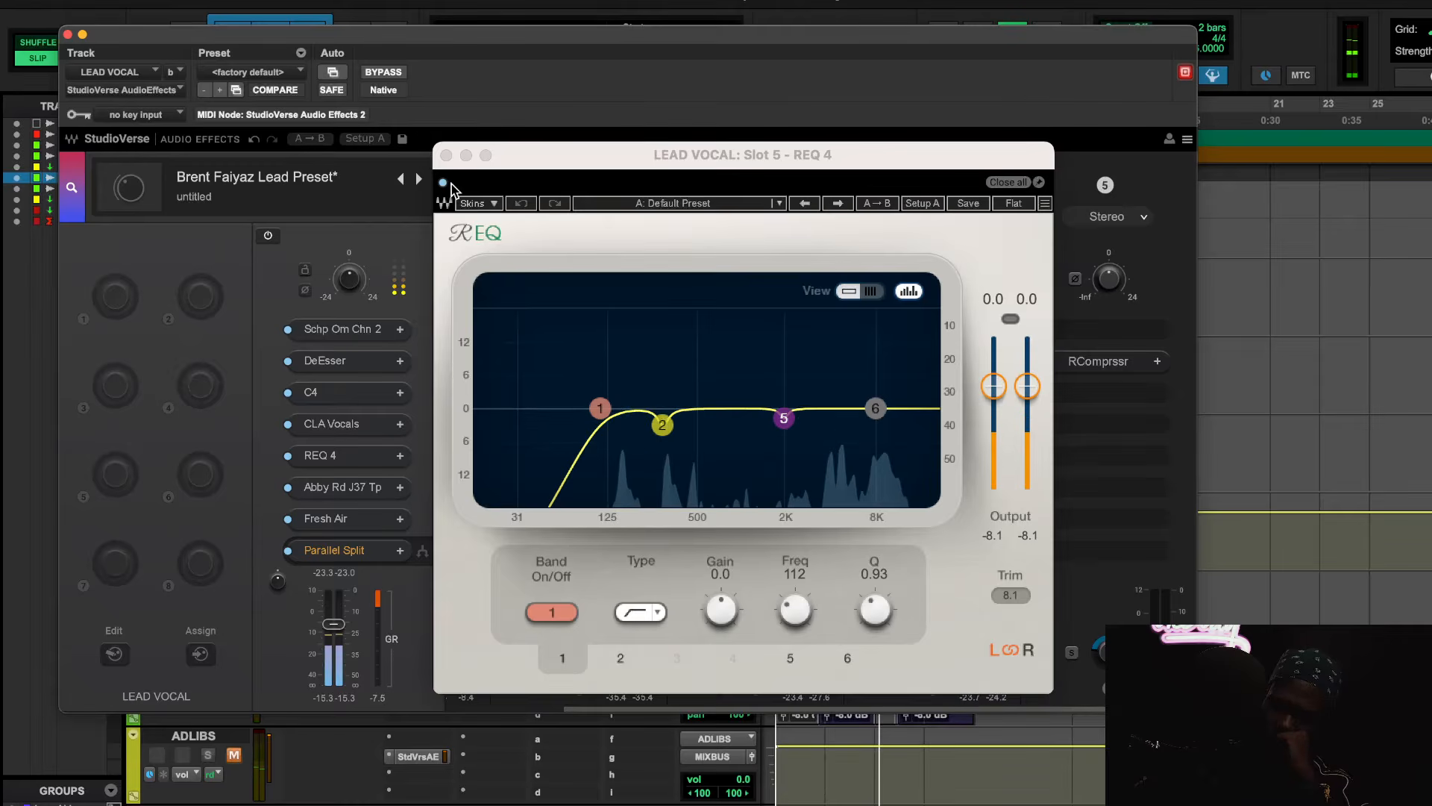
click(444, 182)
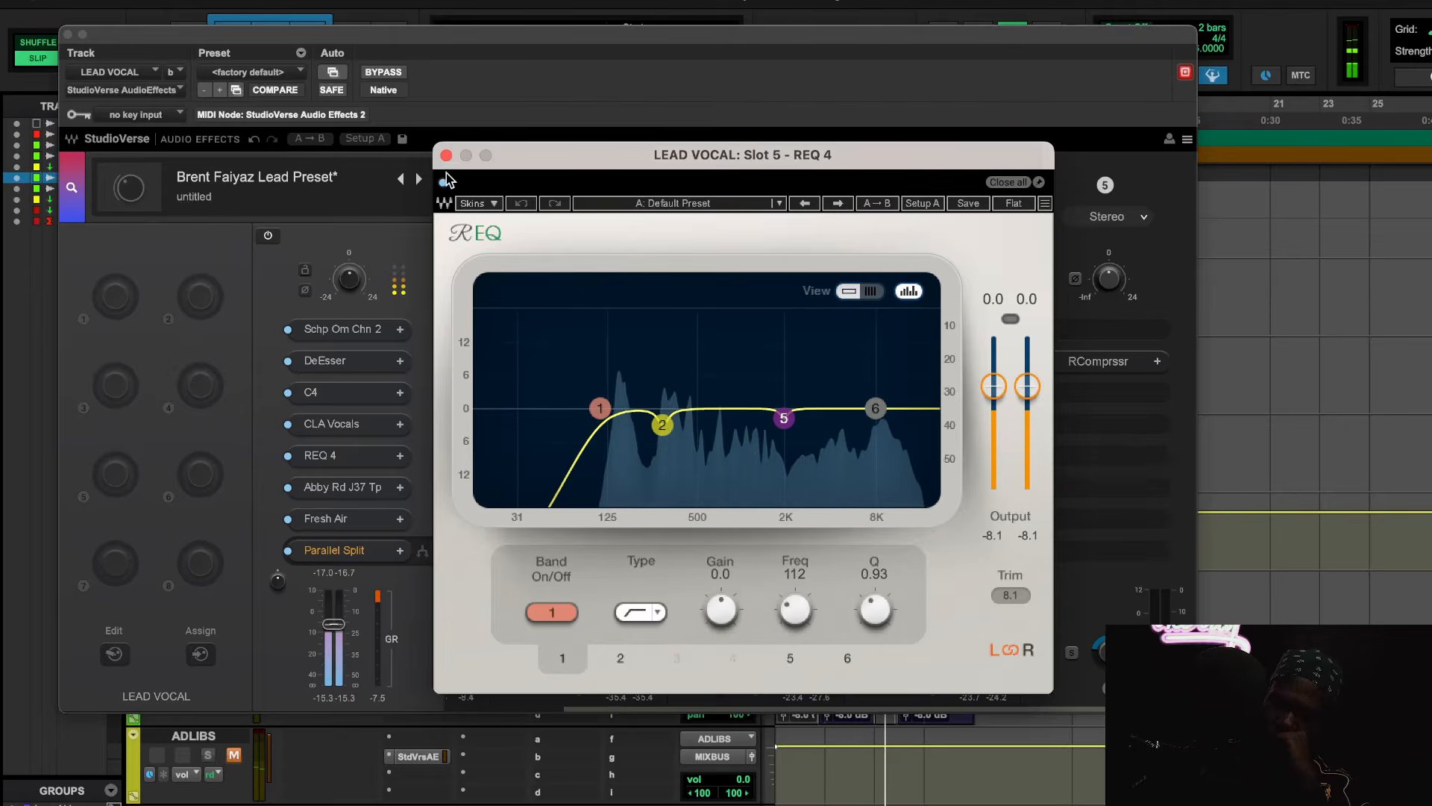
key(space)
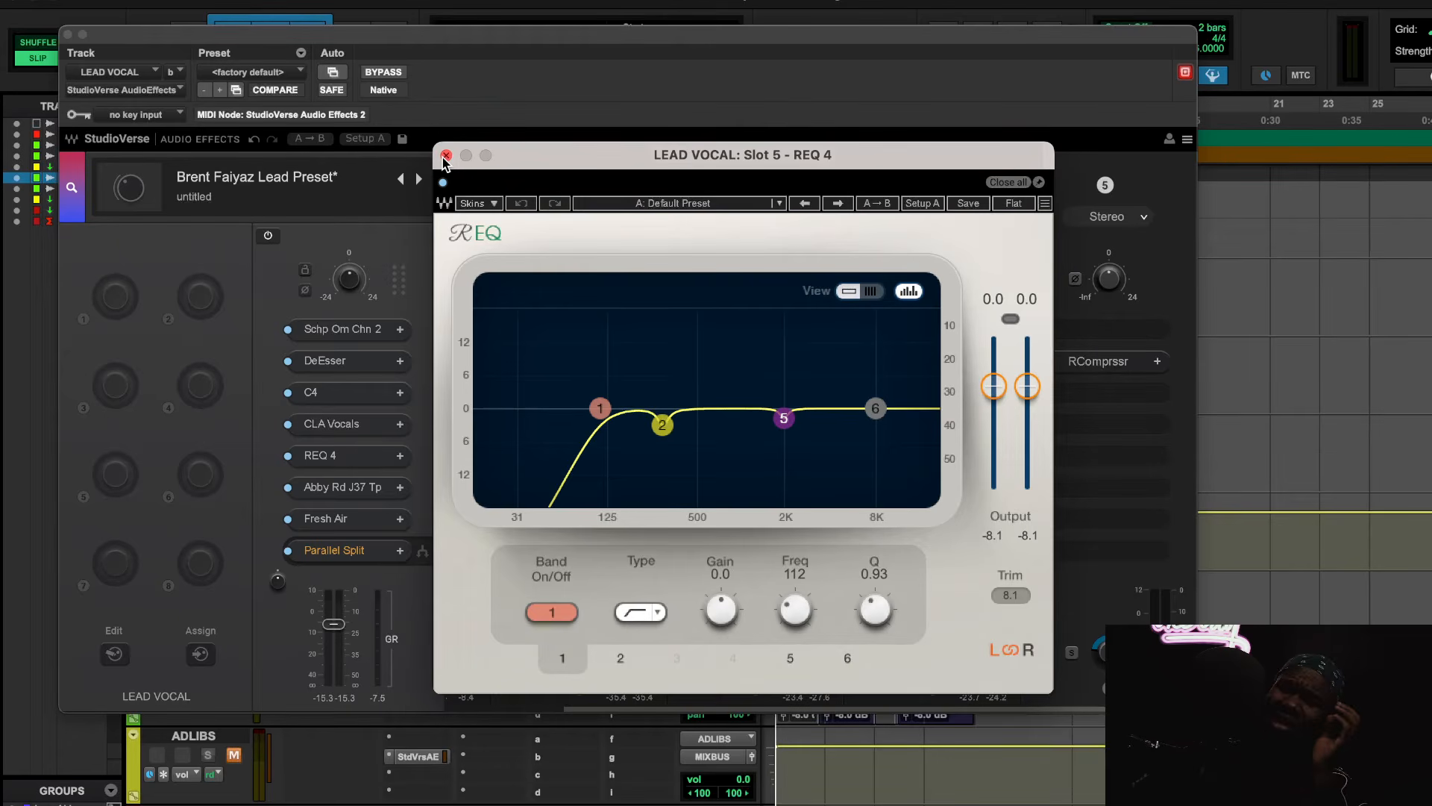
click(446, 156)
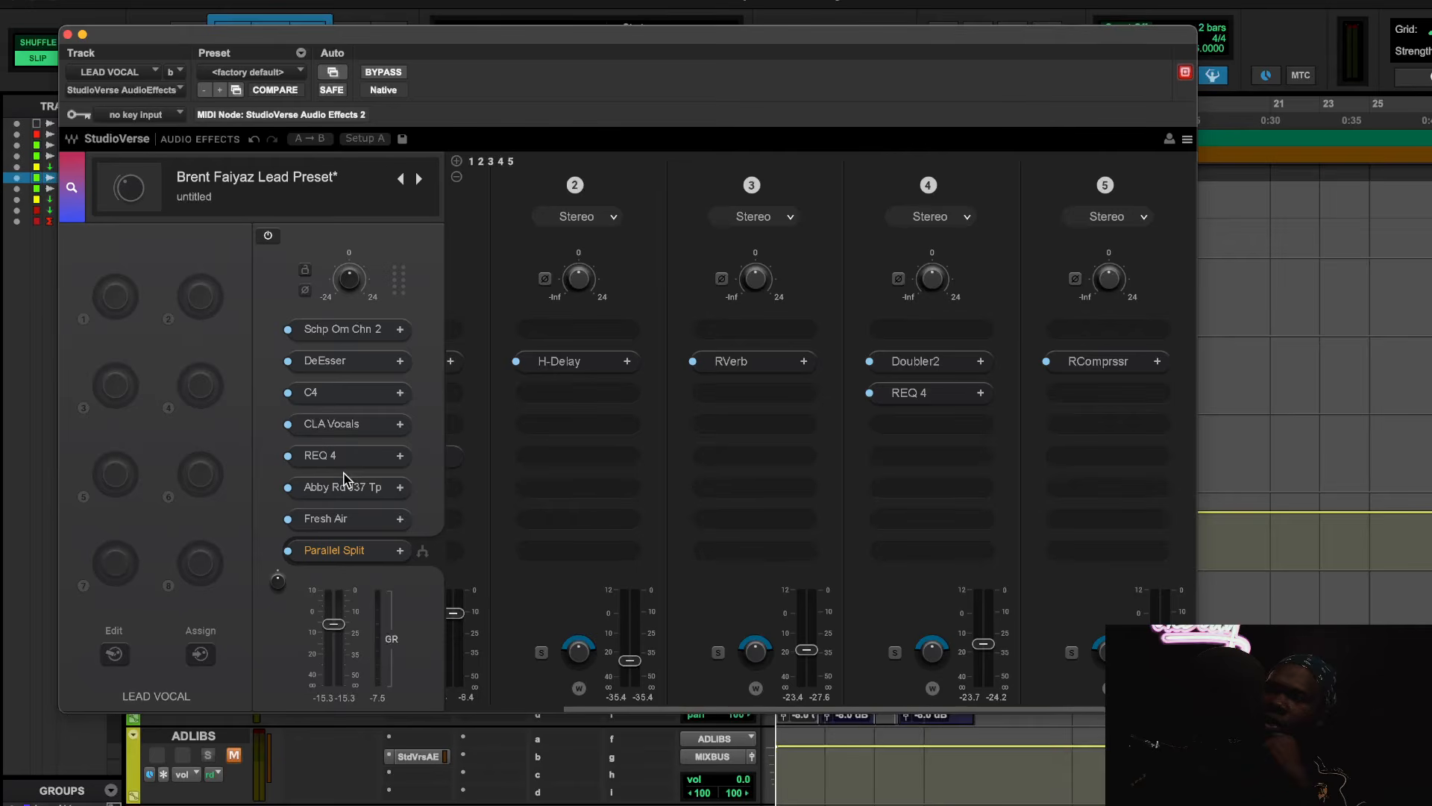
Look over the Abbey Road J37 Tape, Scheps Omni Channel 2 and CLA Vocals slots of the lead vocal chain in turn
scroll(589, 430, left, 3)
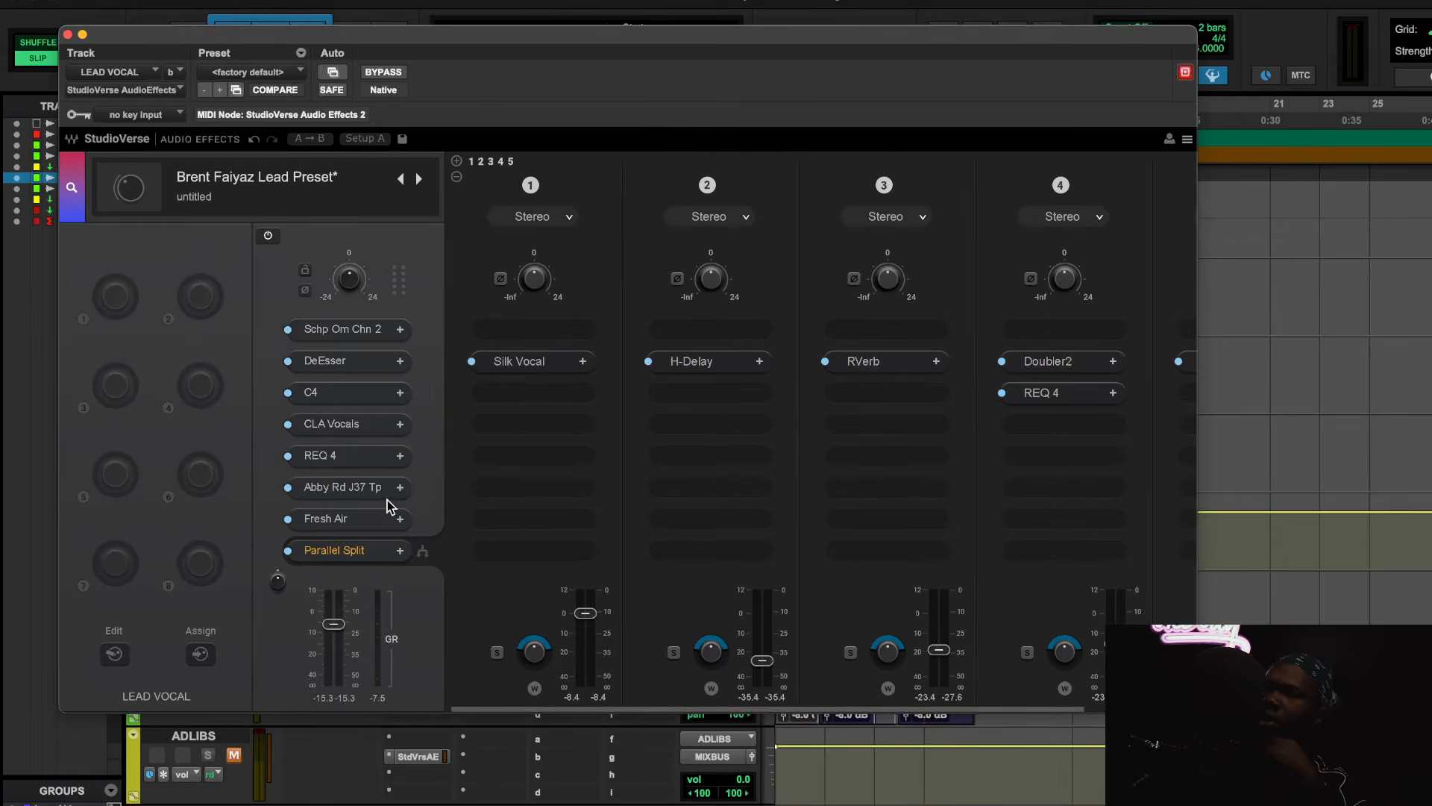
click(369, 495)
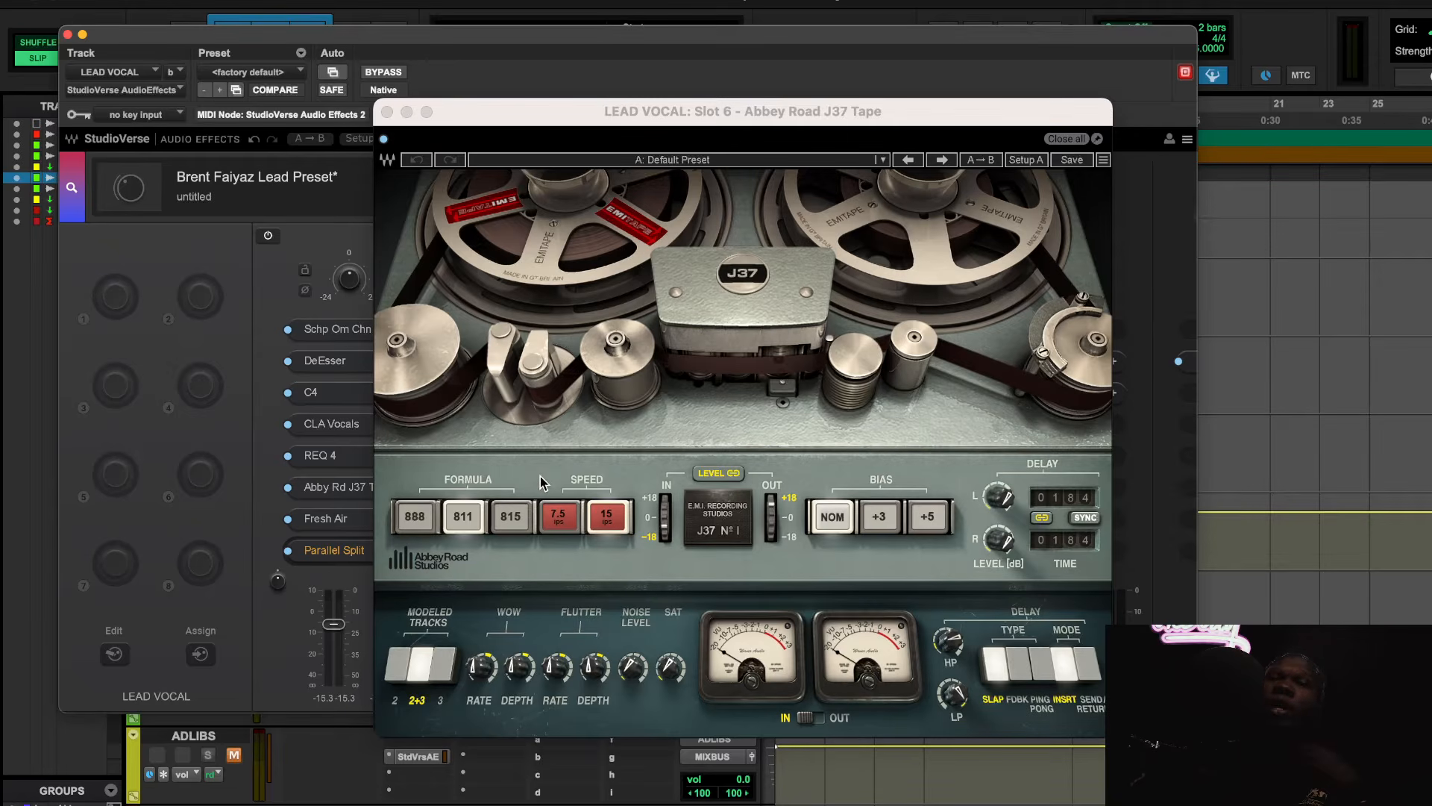
click(360, 330)
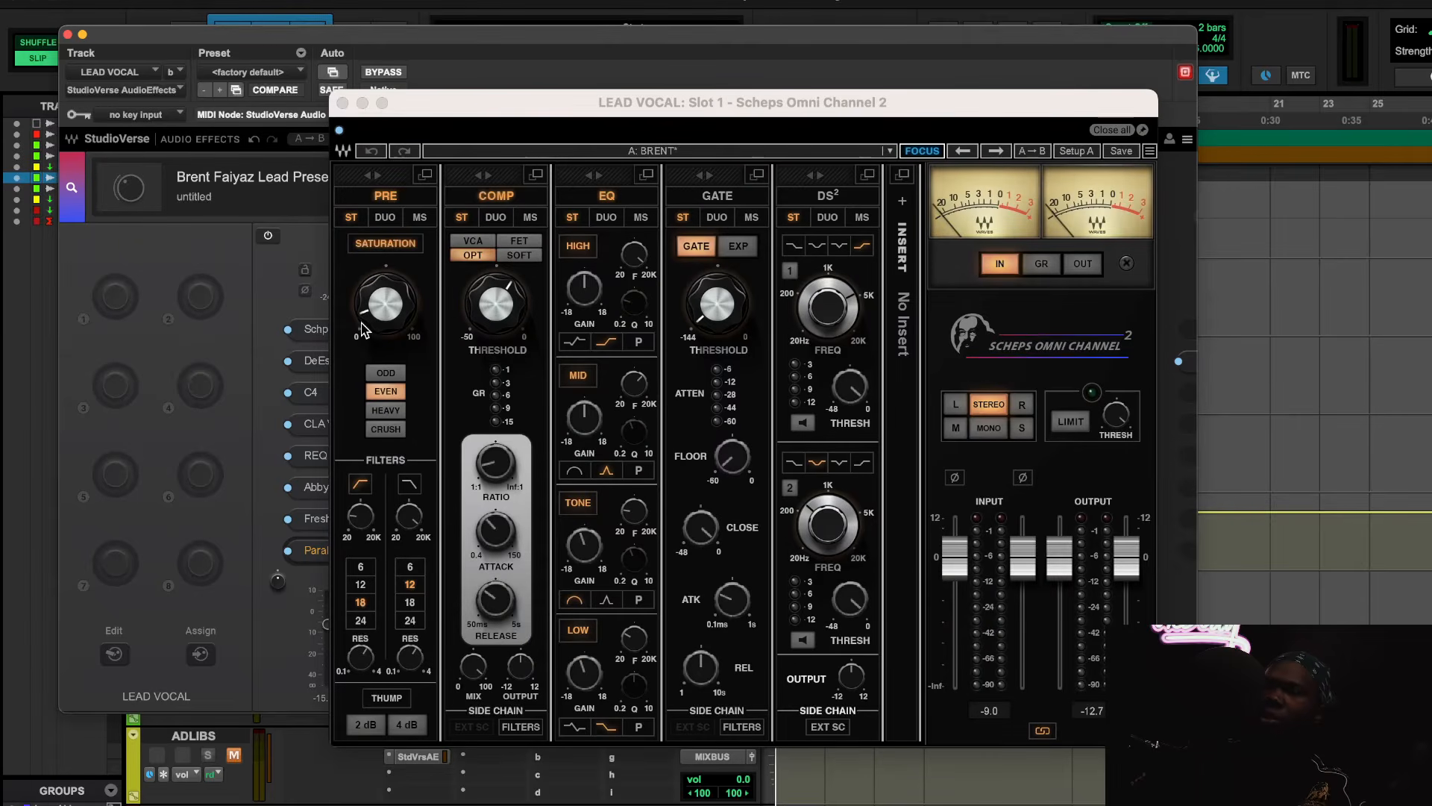
click(343, 103)
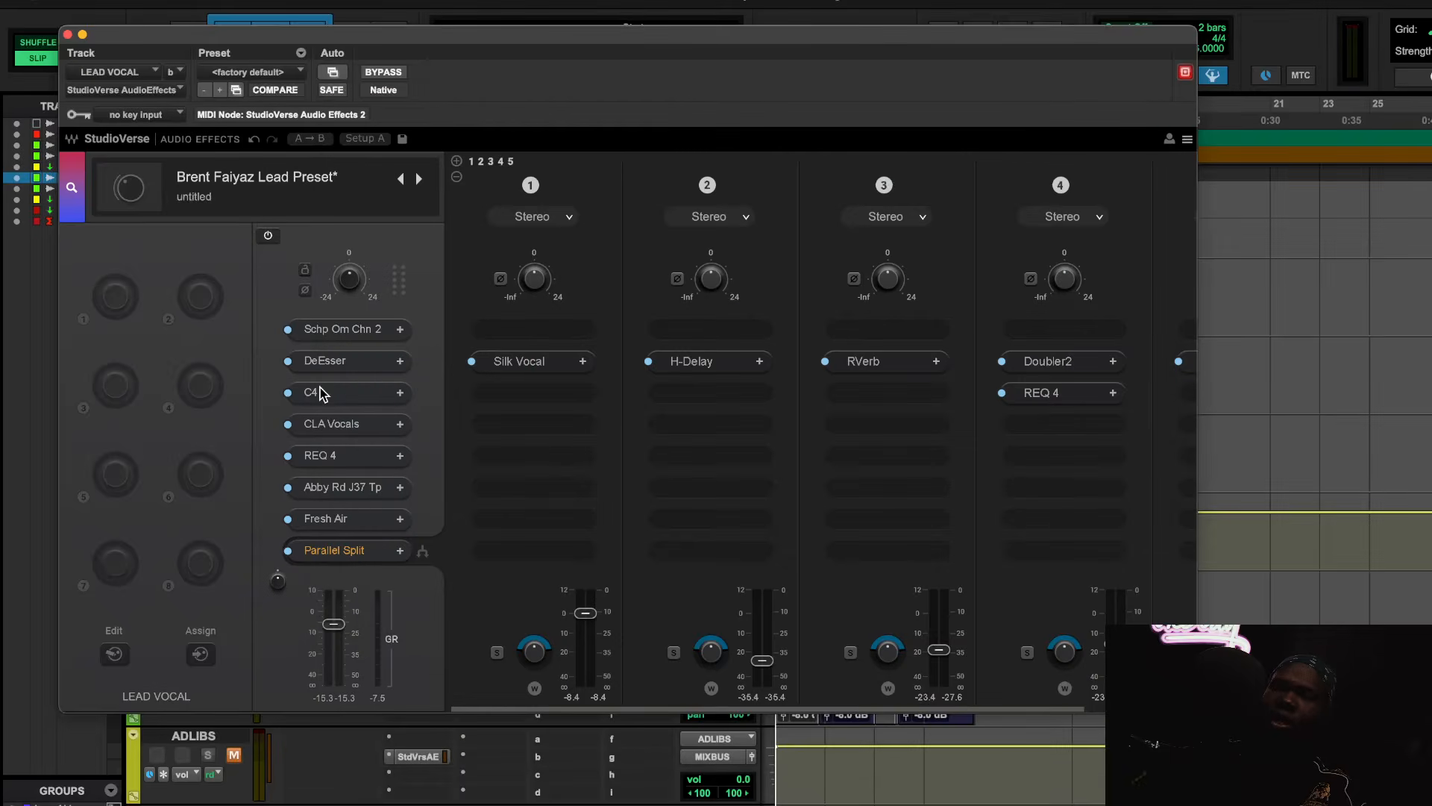
click(328, 424)
click(392, 173)
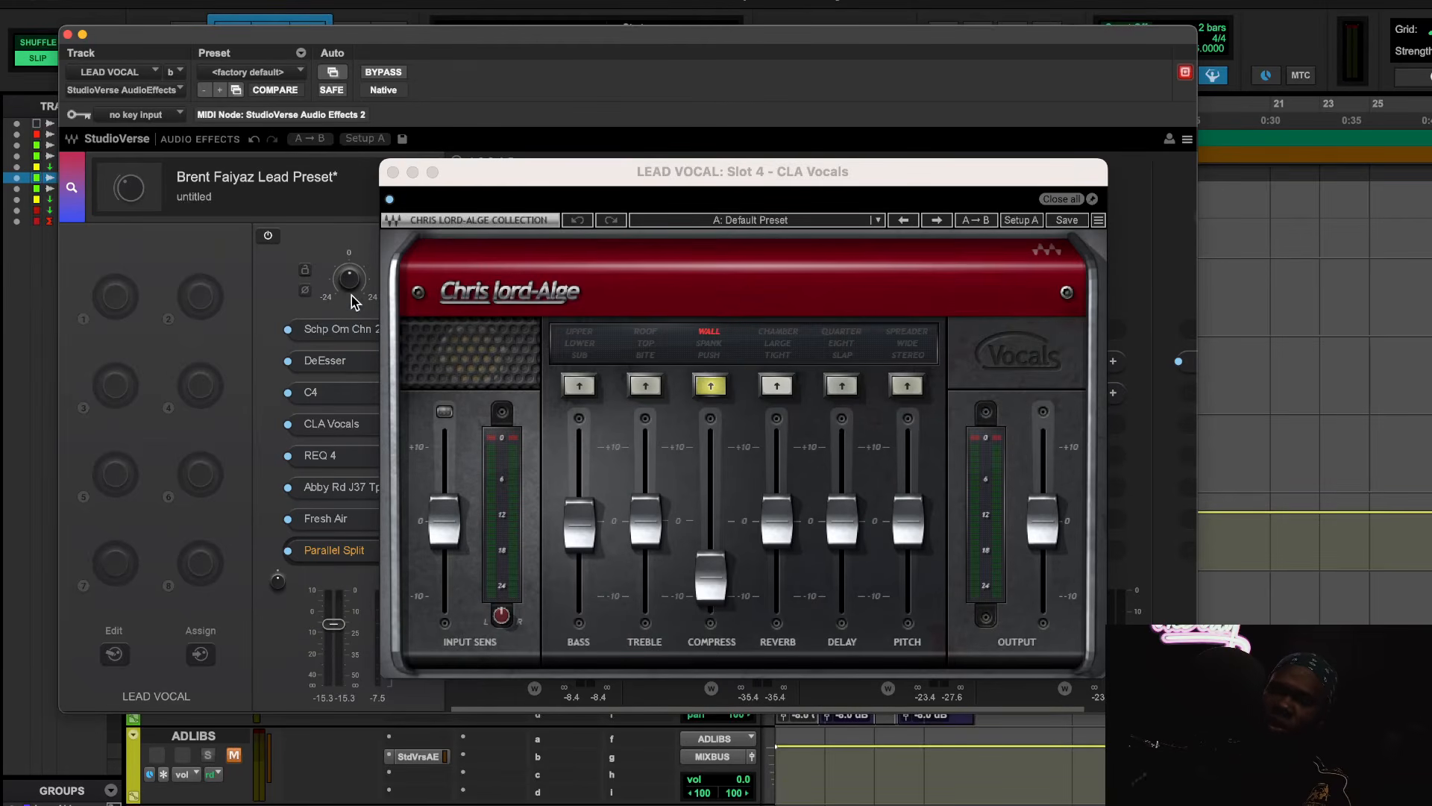
Look over the Fresh Air and Abbey Road J37 Tape slots, then review the REQ 4 curve and close its window
click(346, 520)
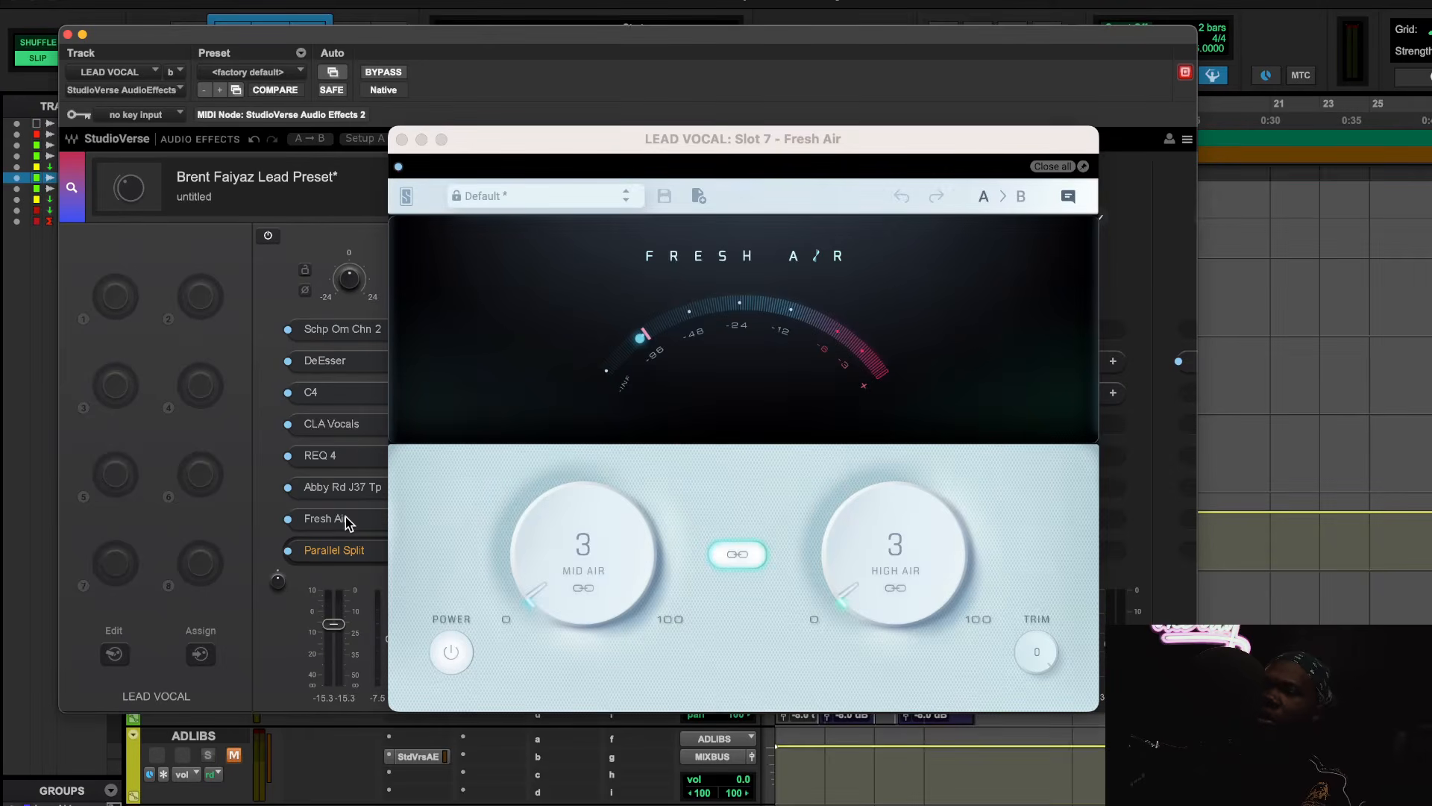
click(355, 482)
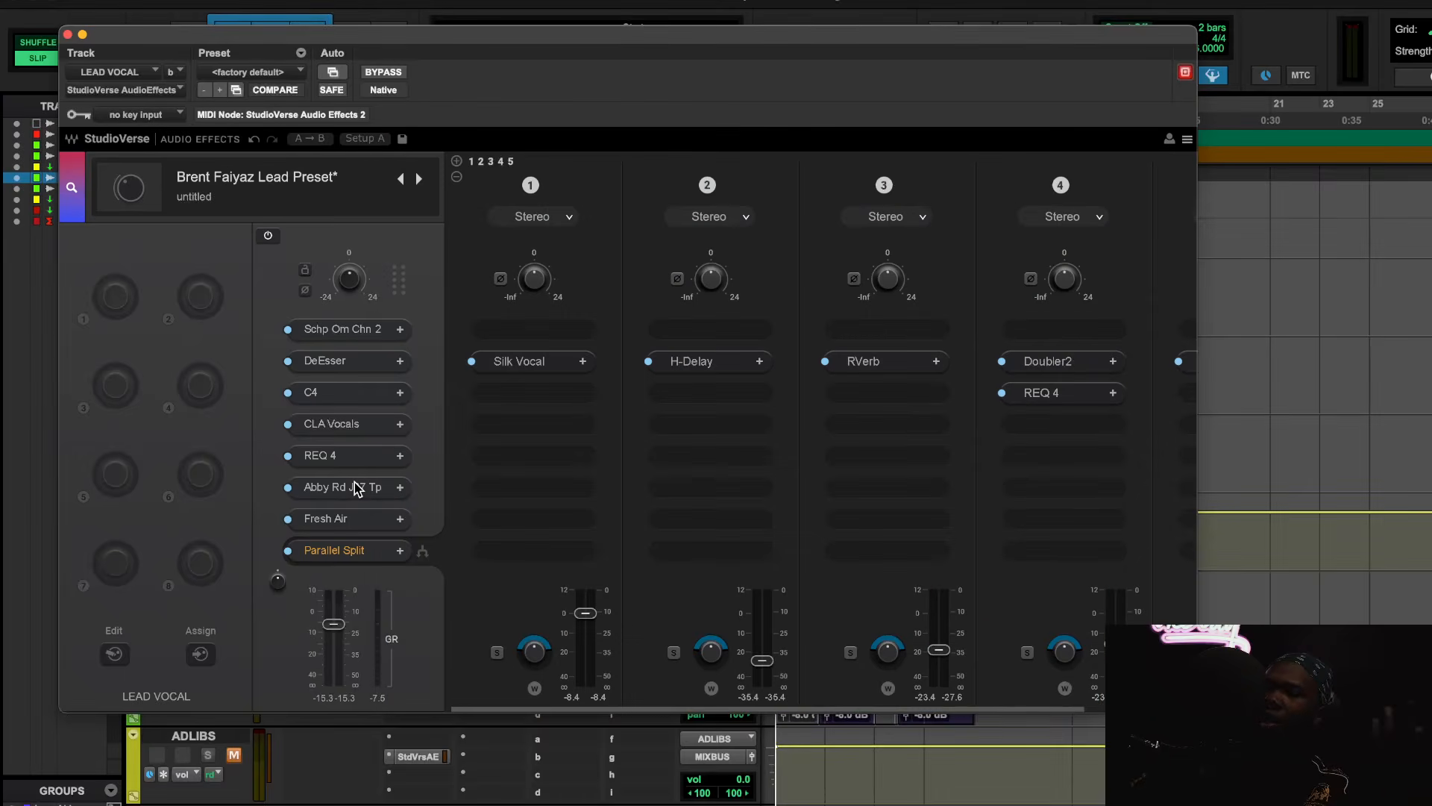
click(357, 486)
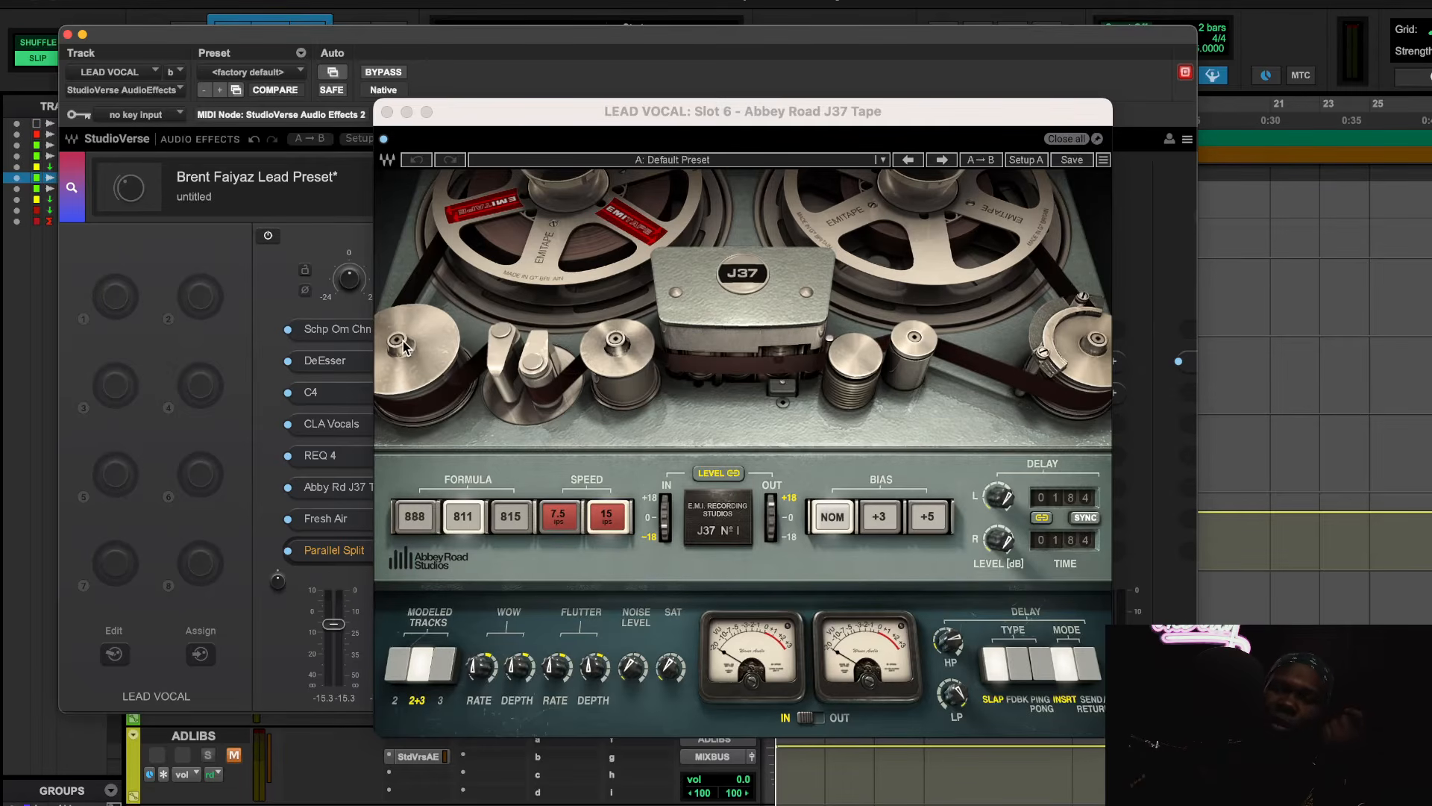
click(326, 455)
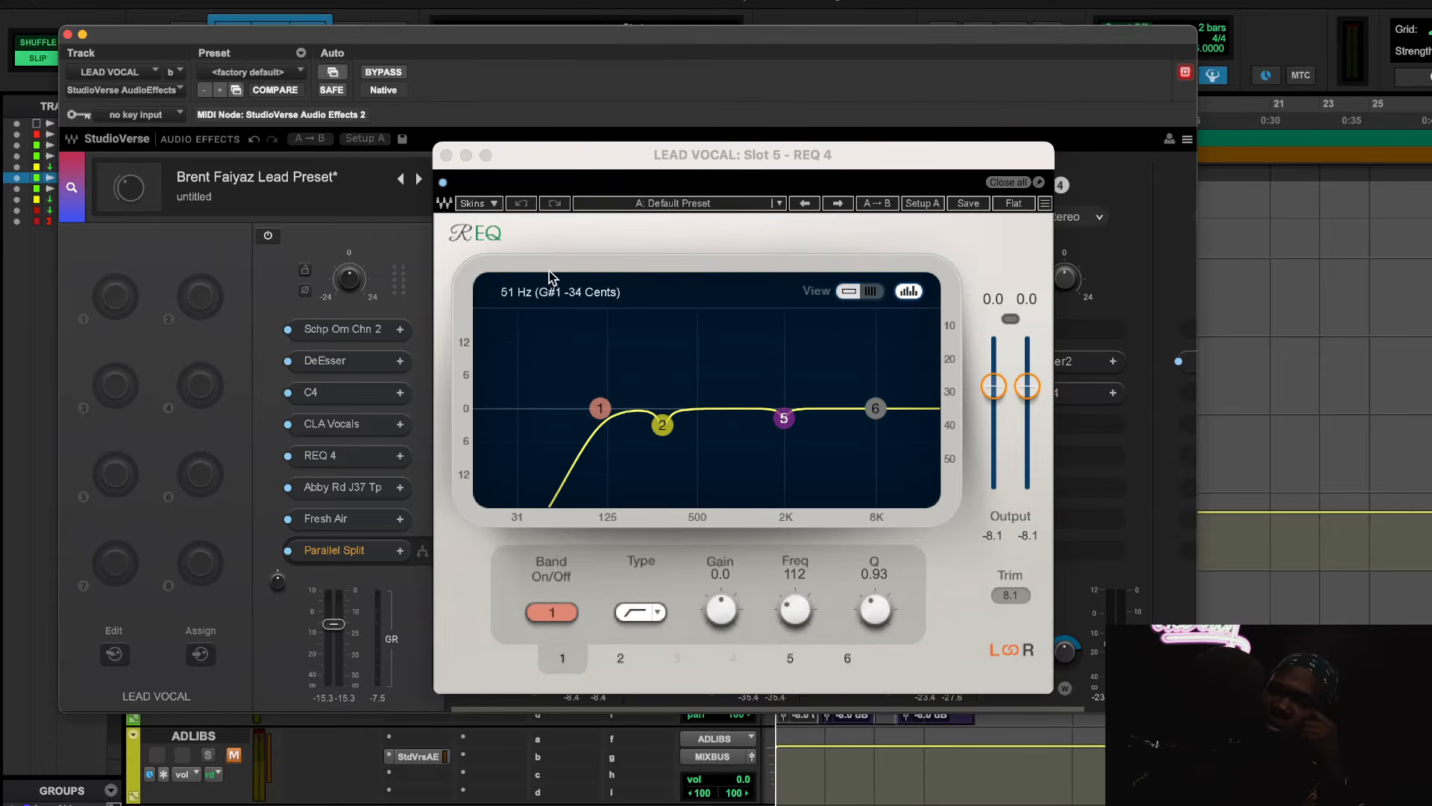
click(446, 156)
Reopen the Abbey Road J37 Tape slot, toggle the ADLIBS mute, compare the vocal with the tape effect on and bypassed, and close it
click(344, 487)
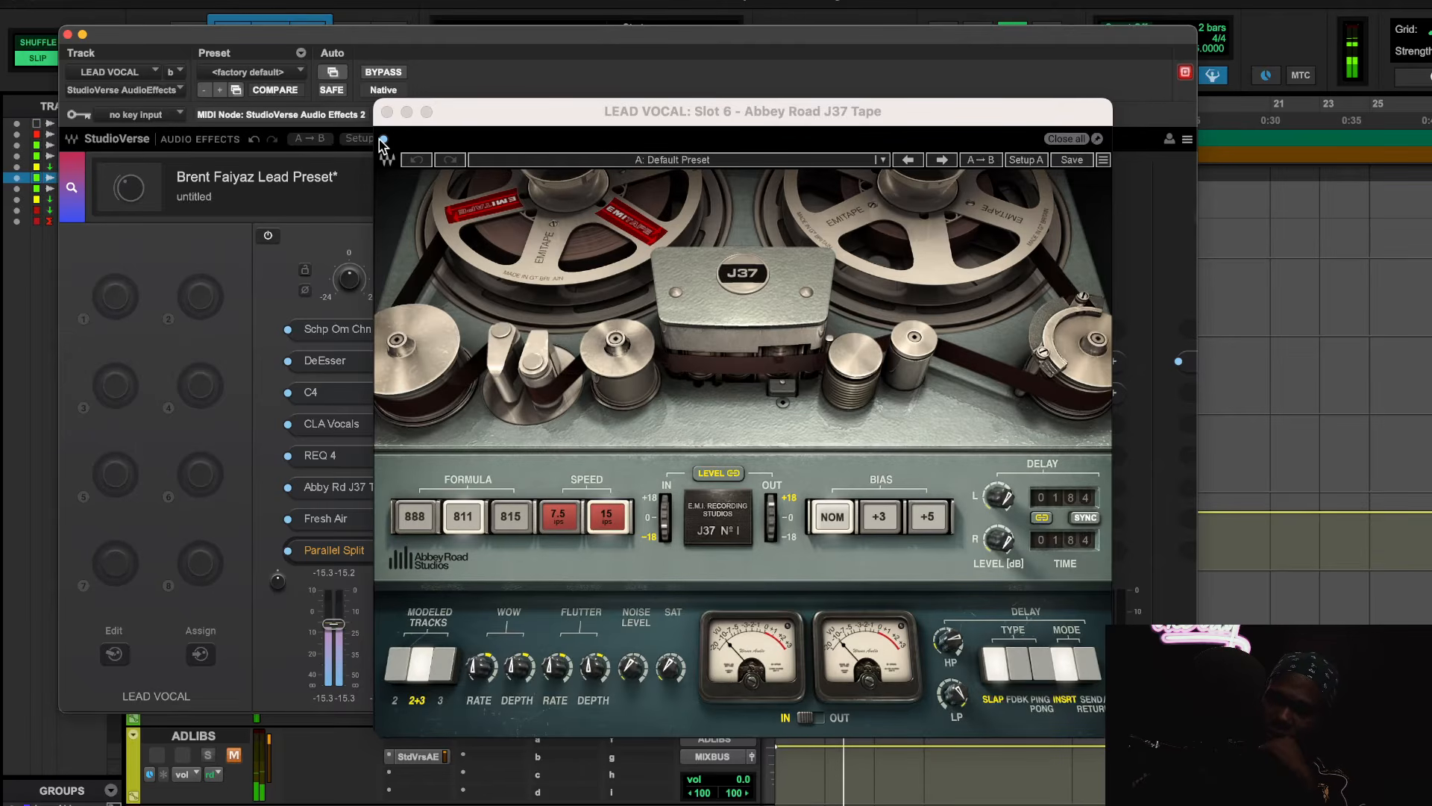
click(232, 755)
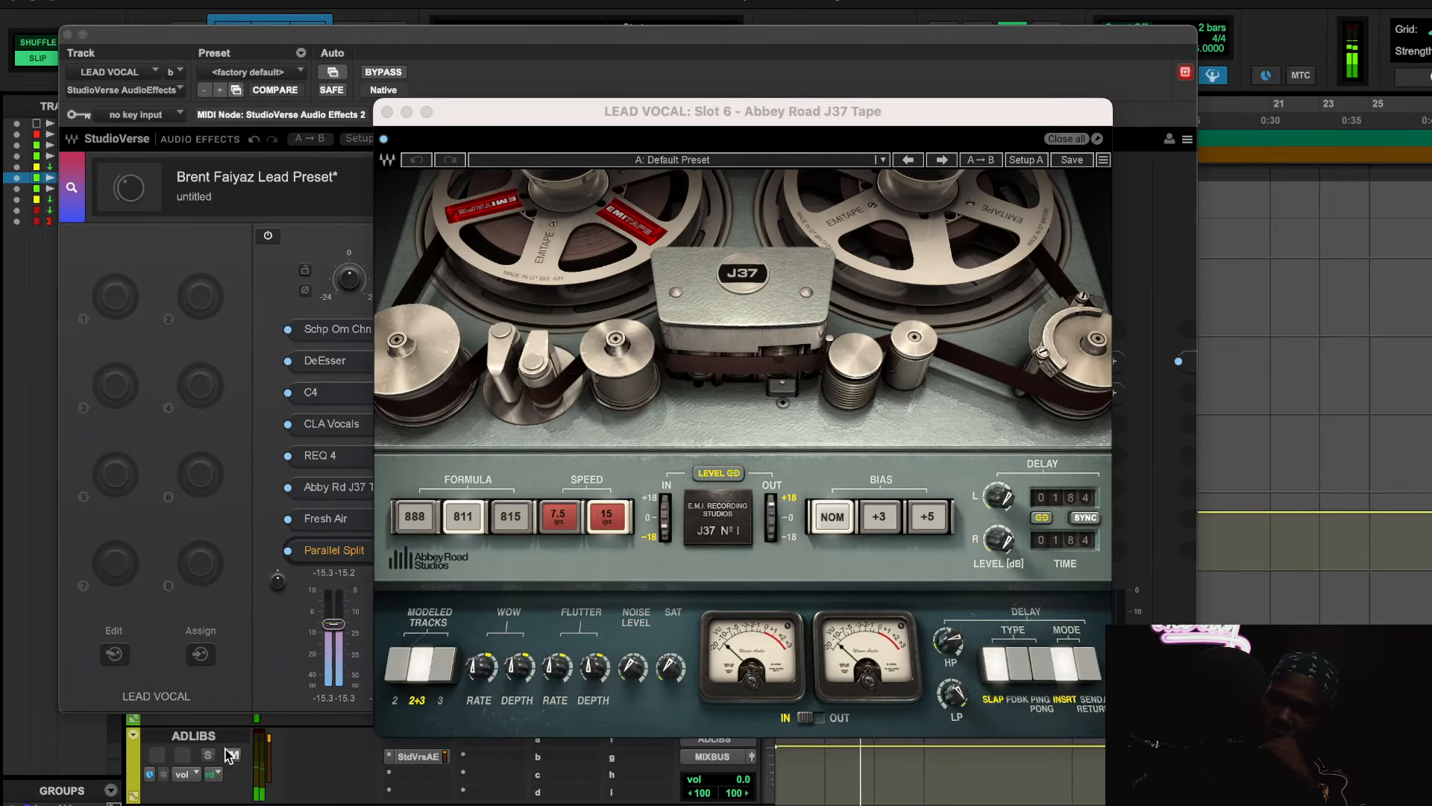
click(382, 137)
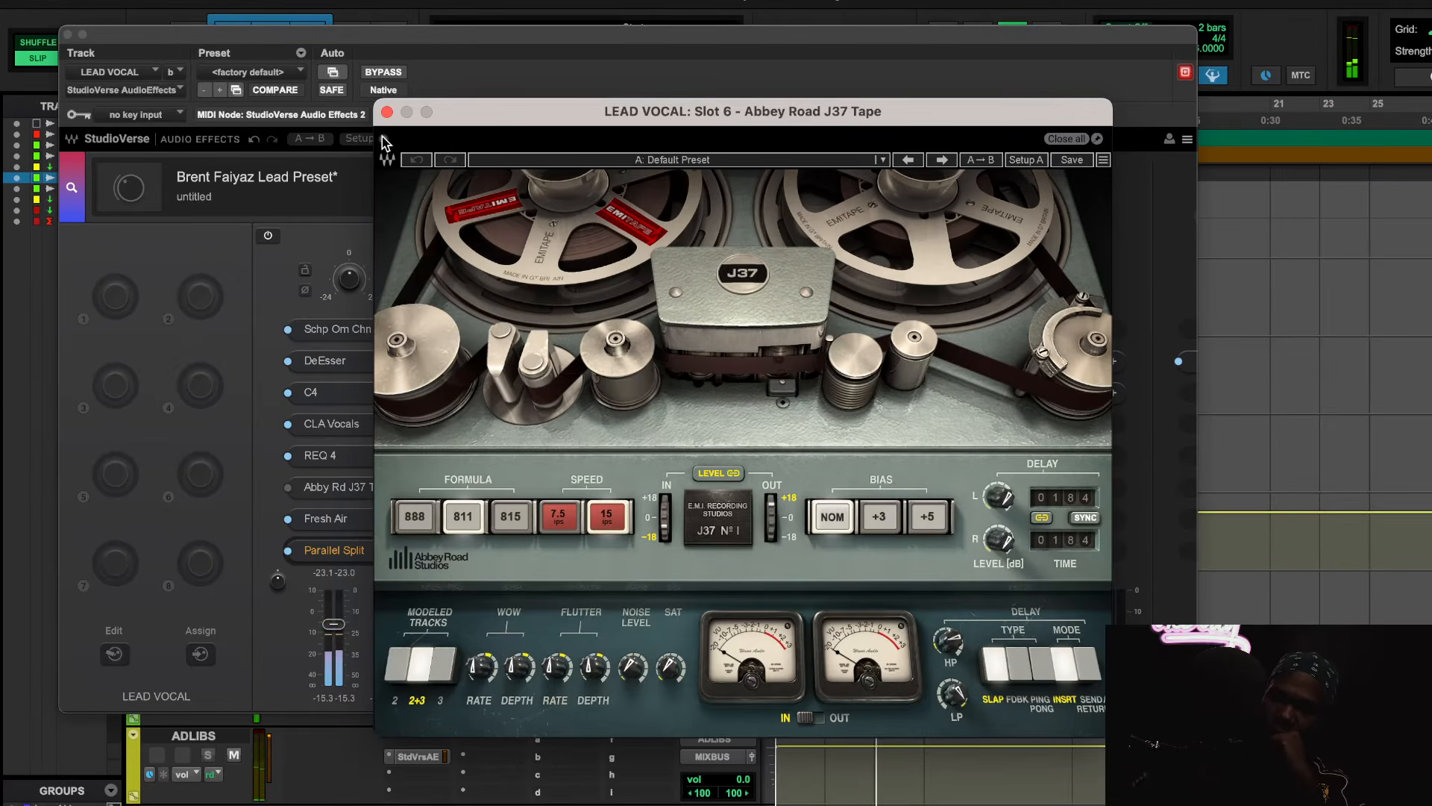
click(387, 112)
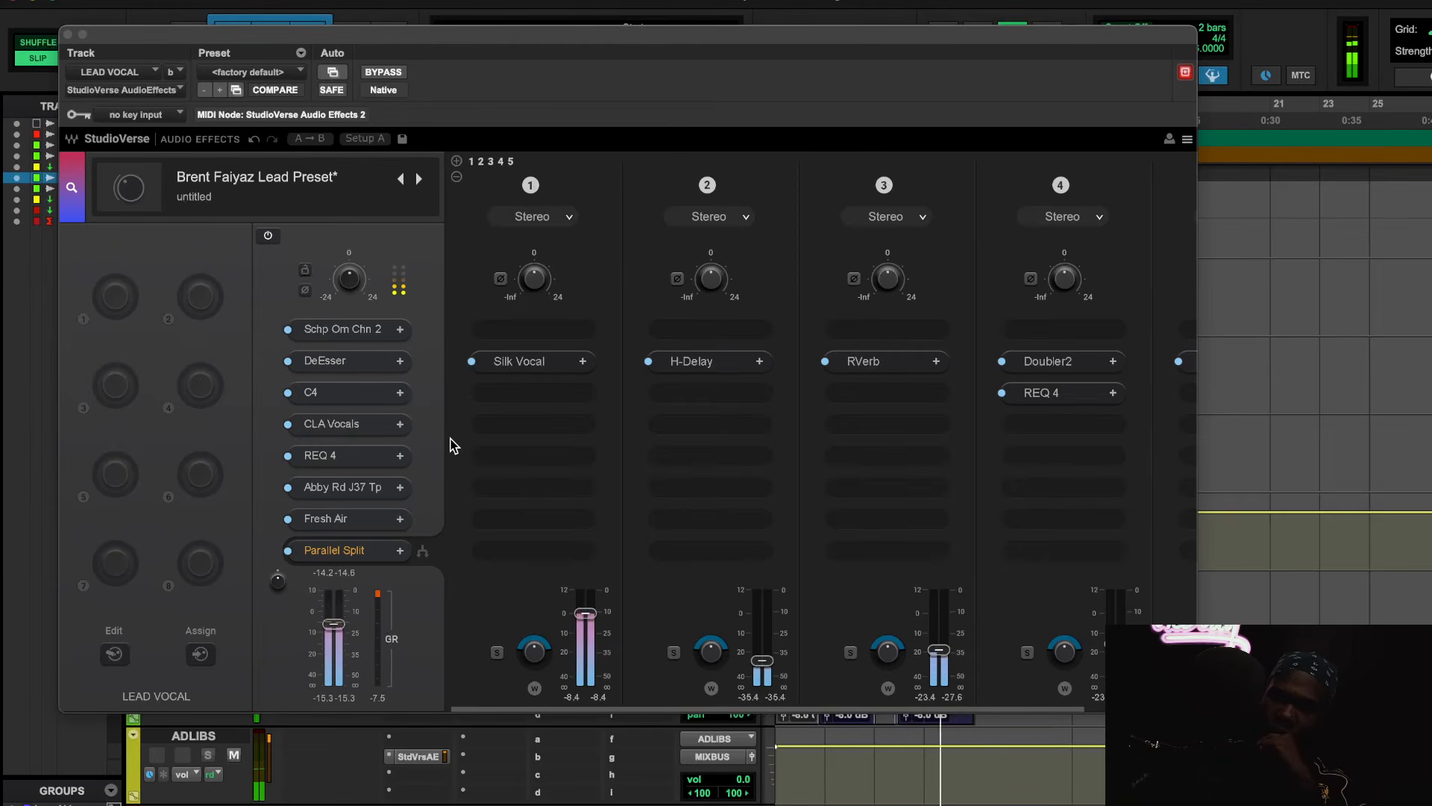
Open the Fresh Air slot, compare the lead vocal with its processing on and bypassed during playback, and close its window
click(336, 520)
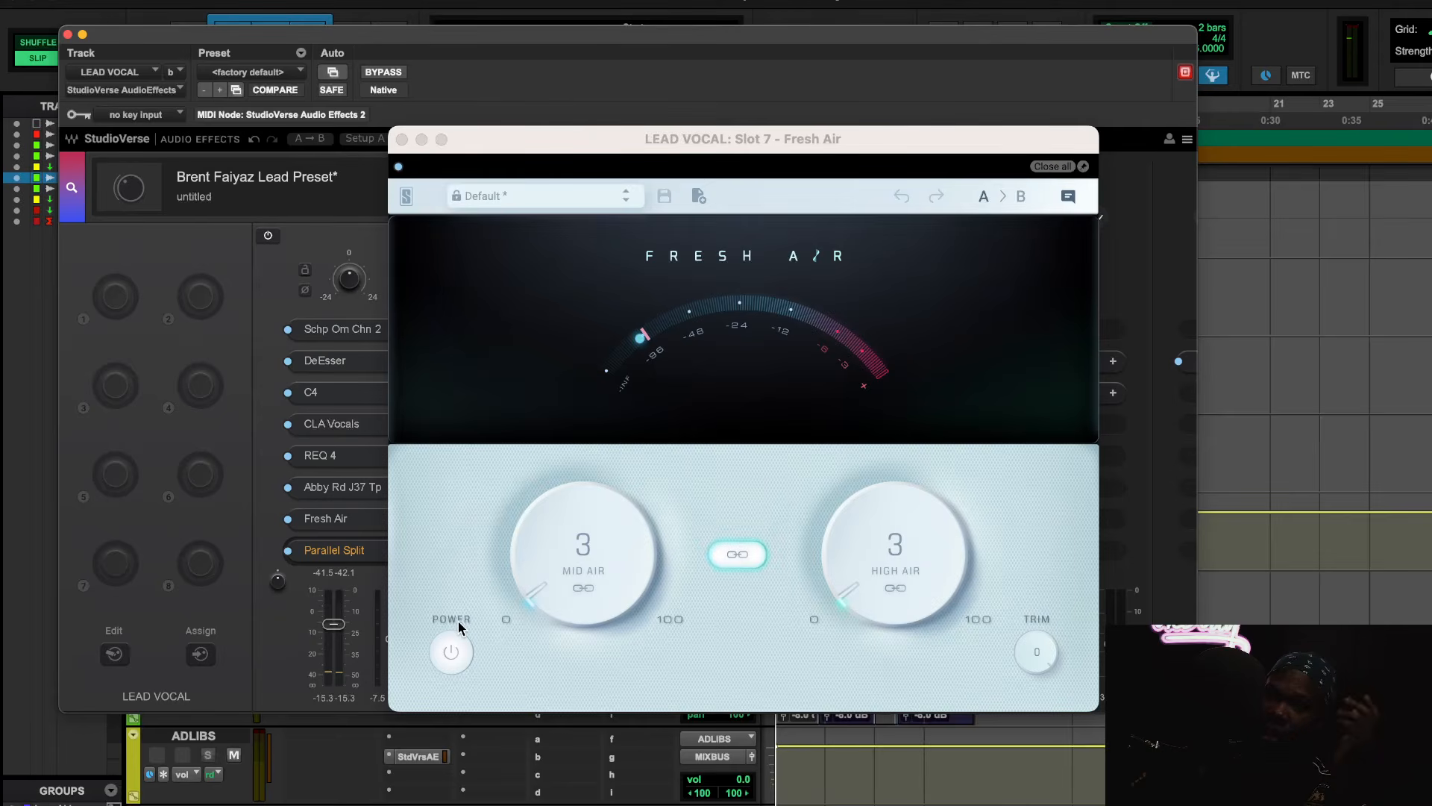
click(452, 654)
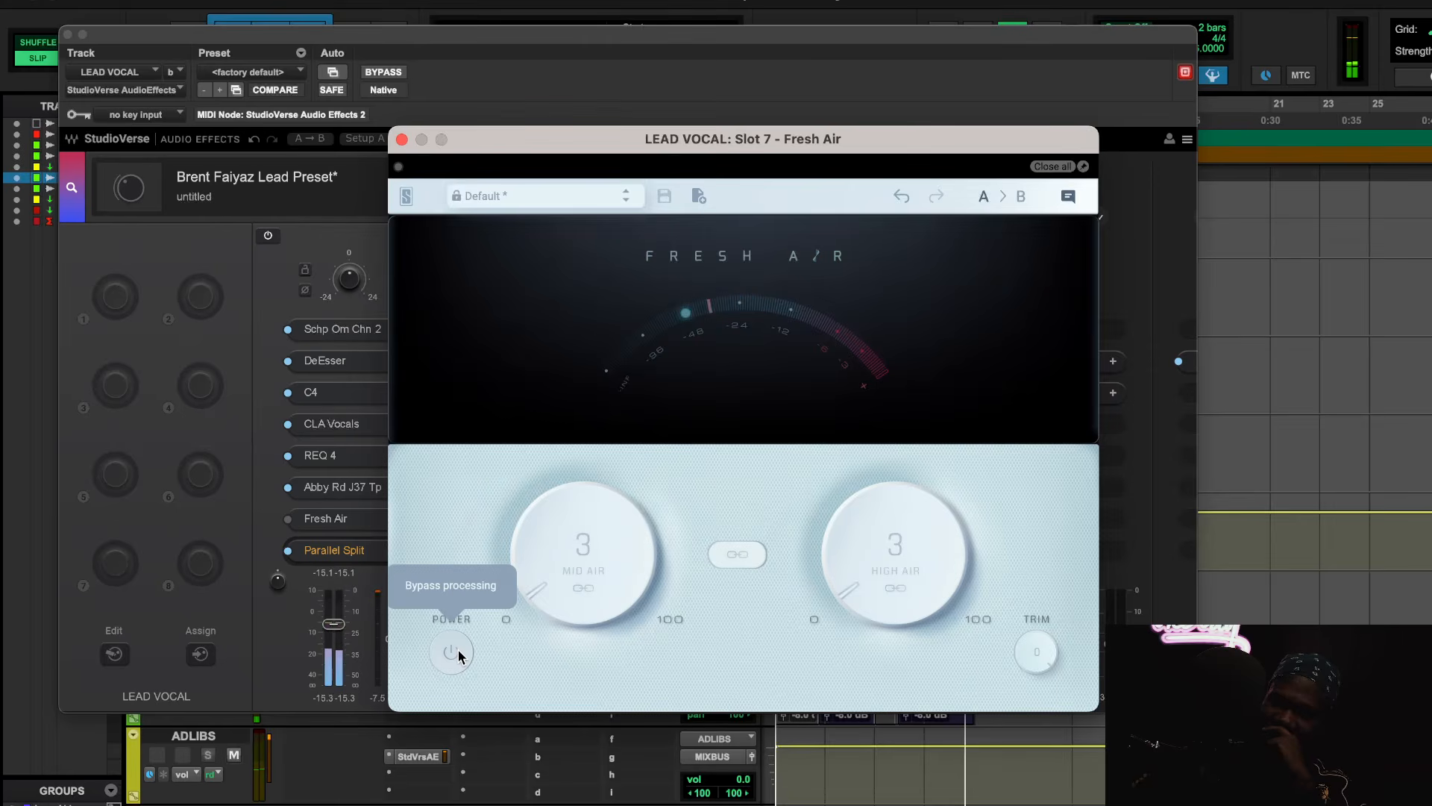
click(457, 654)
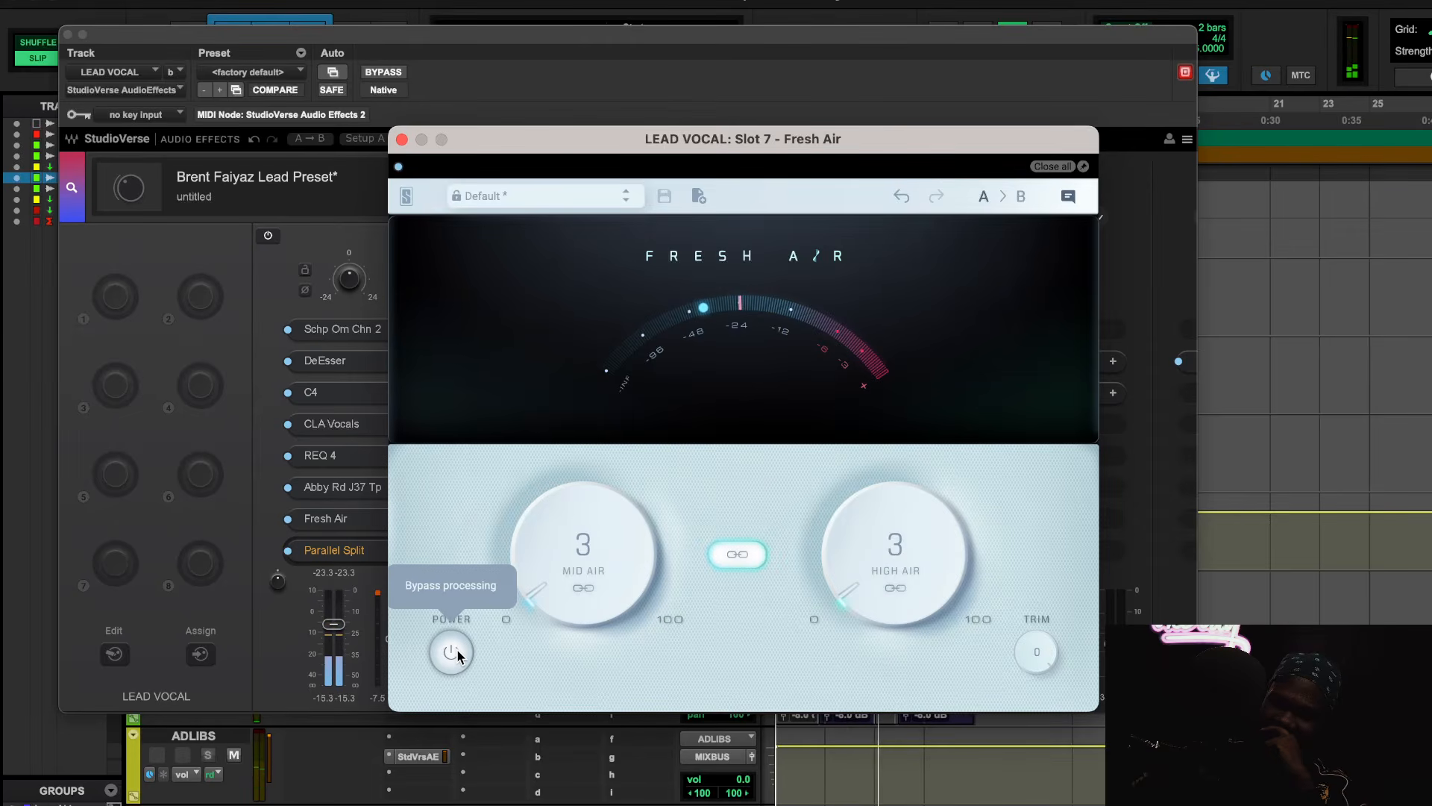
click(452, 653)
click(452, 652)
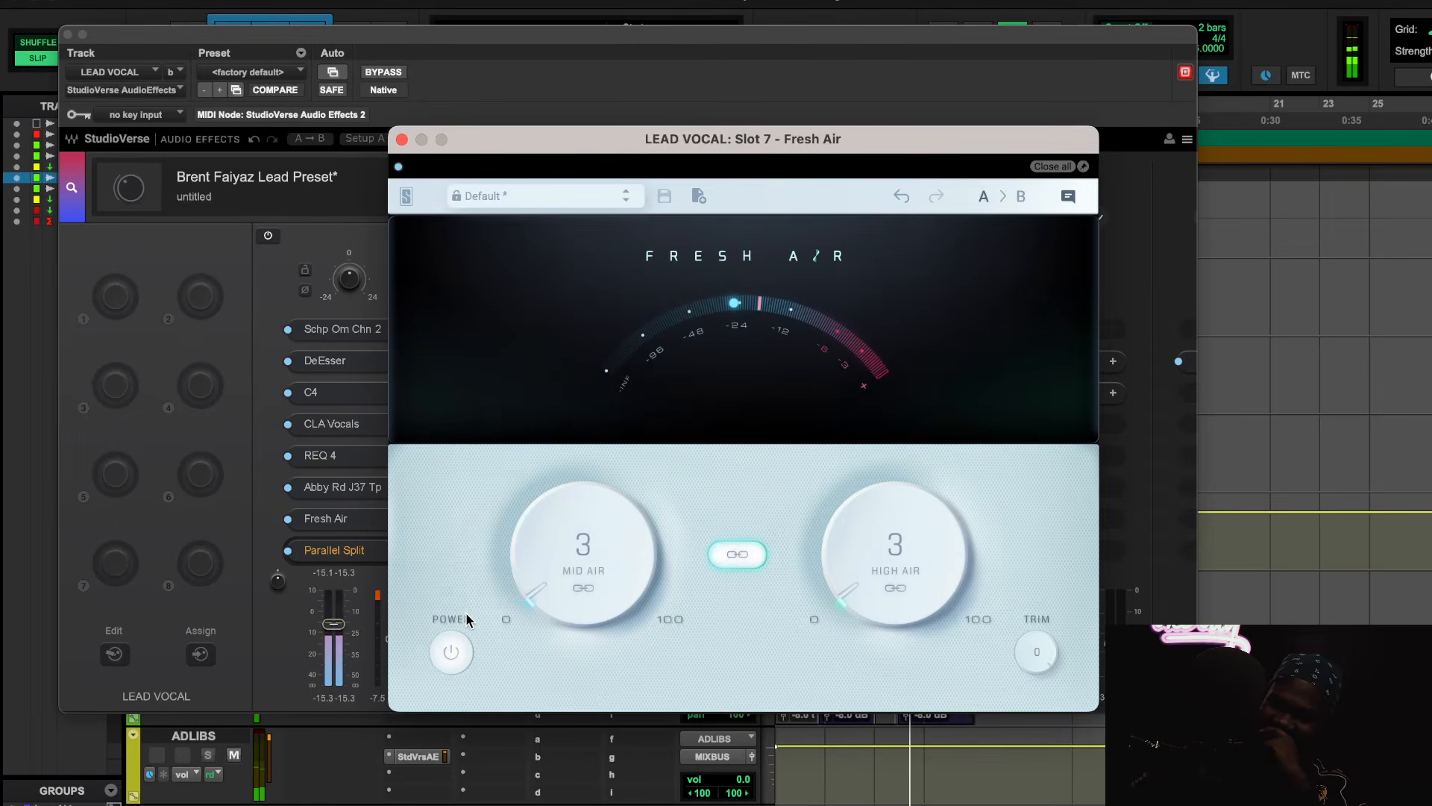
click(402, 139)
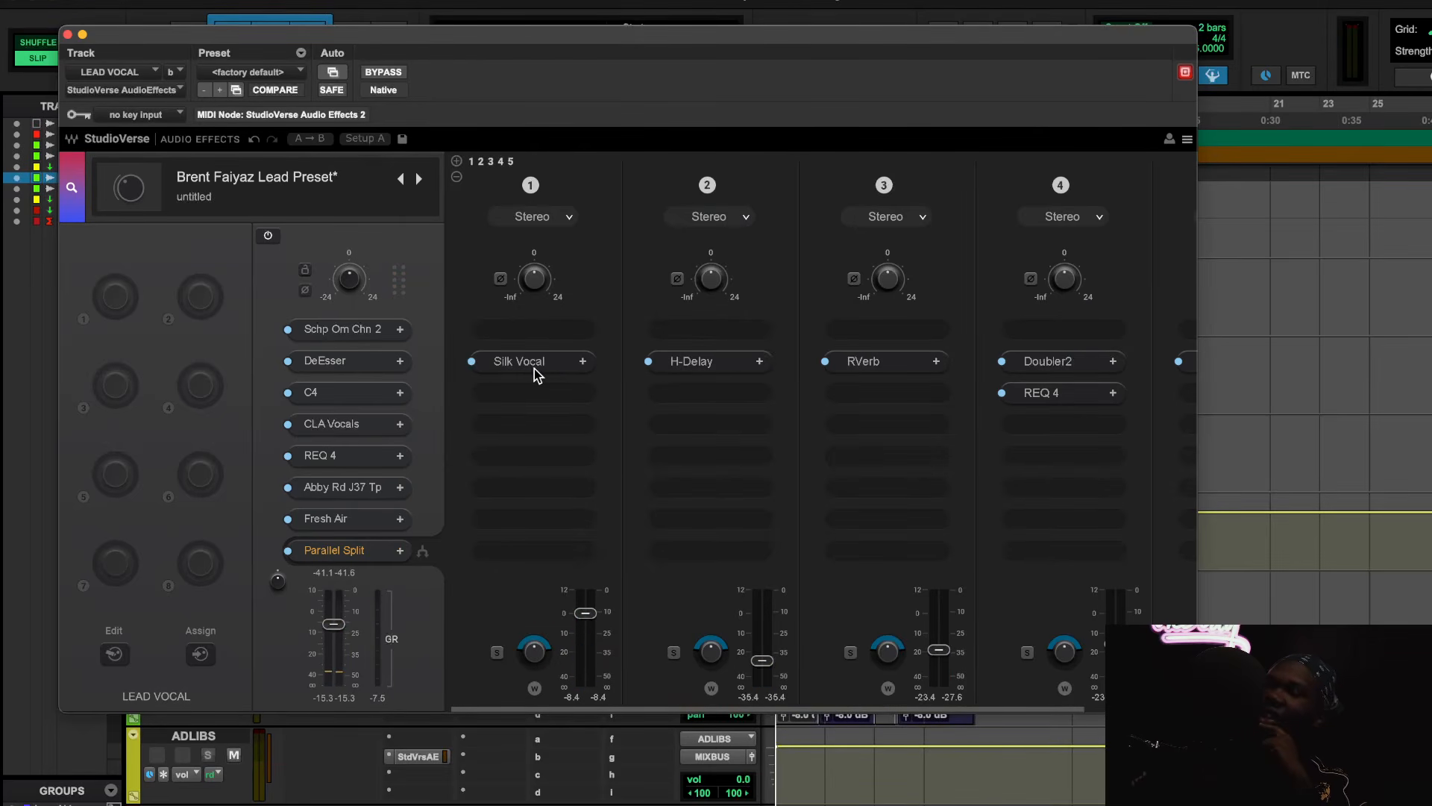
Open the Silk Vocal slot in parallel split 1, compare the vocal with it on and bypassed during playback, and close it
click(514, 371)
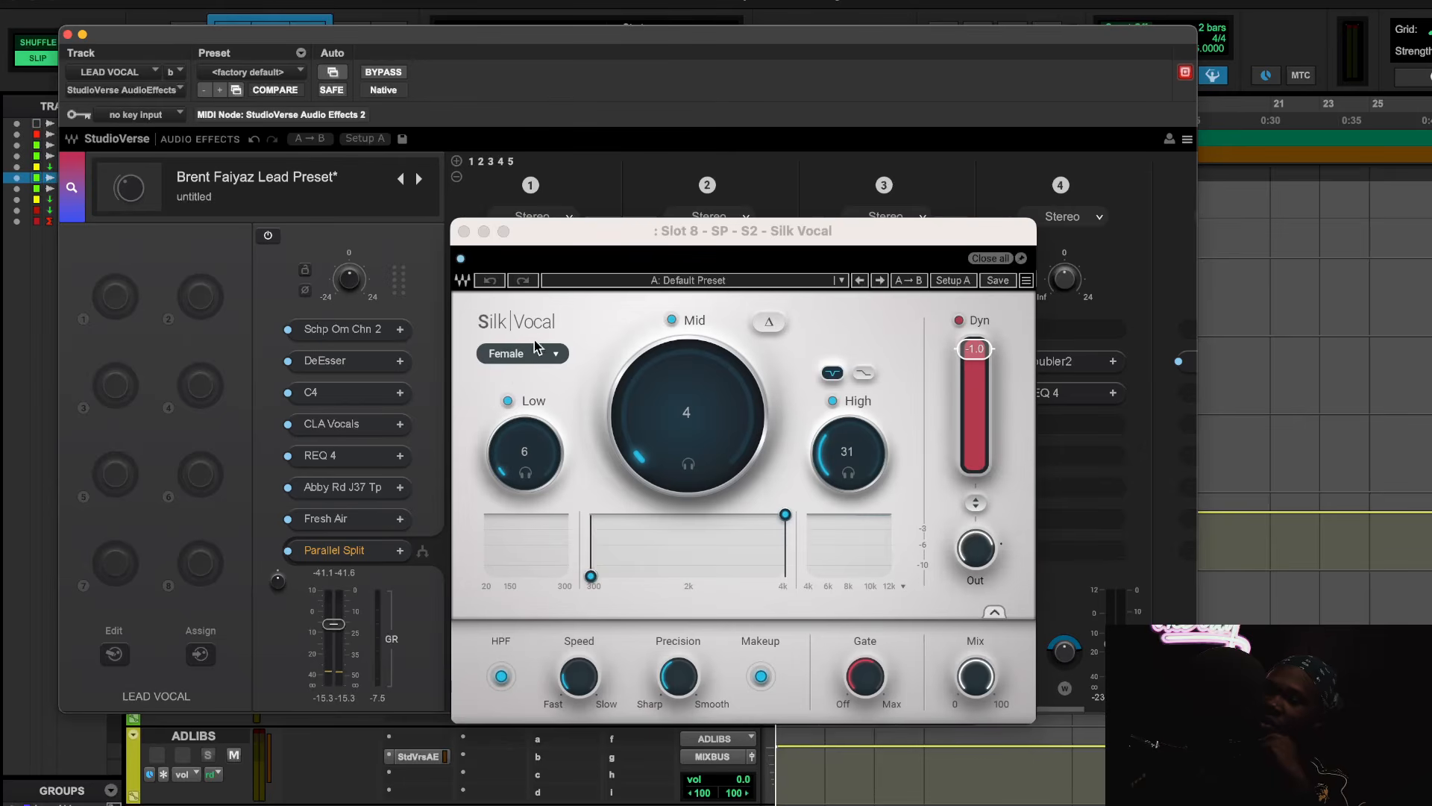
key(space)
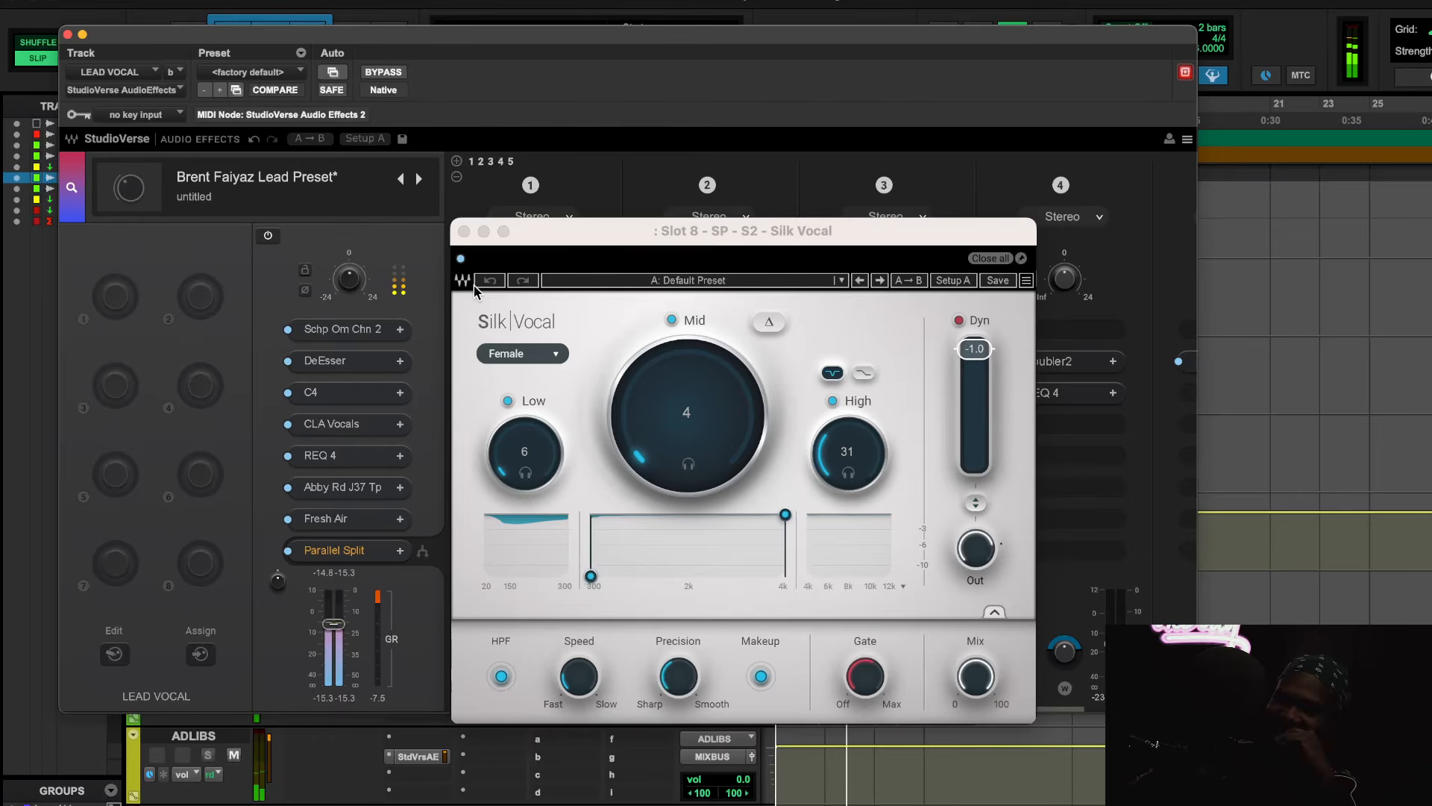
click(463, 265)
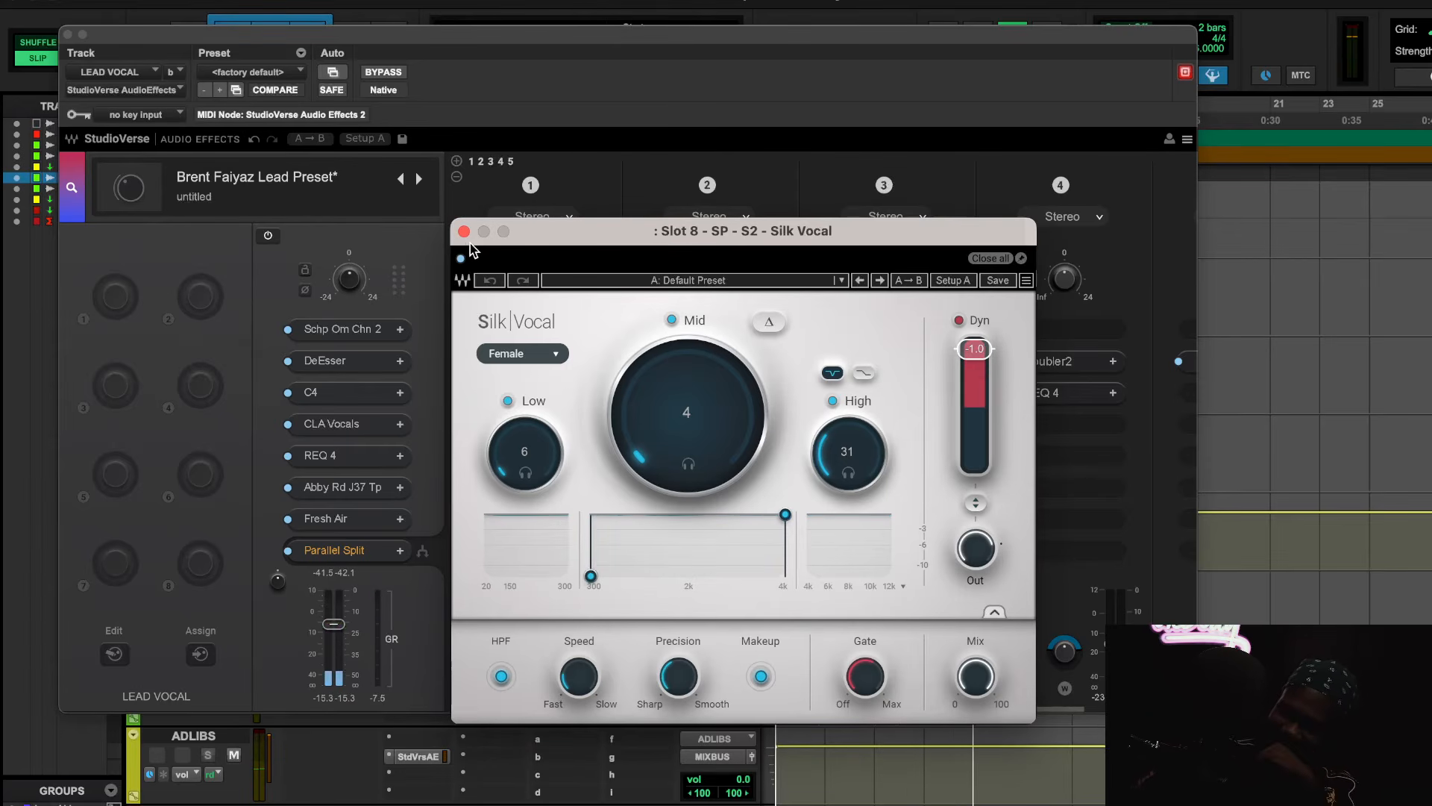
click(464, 232)
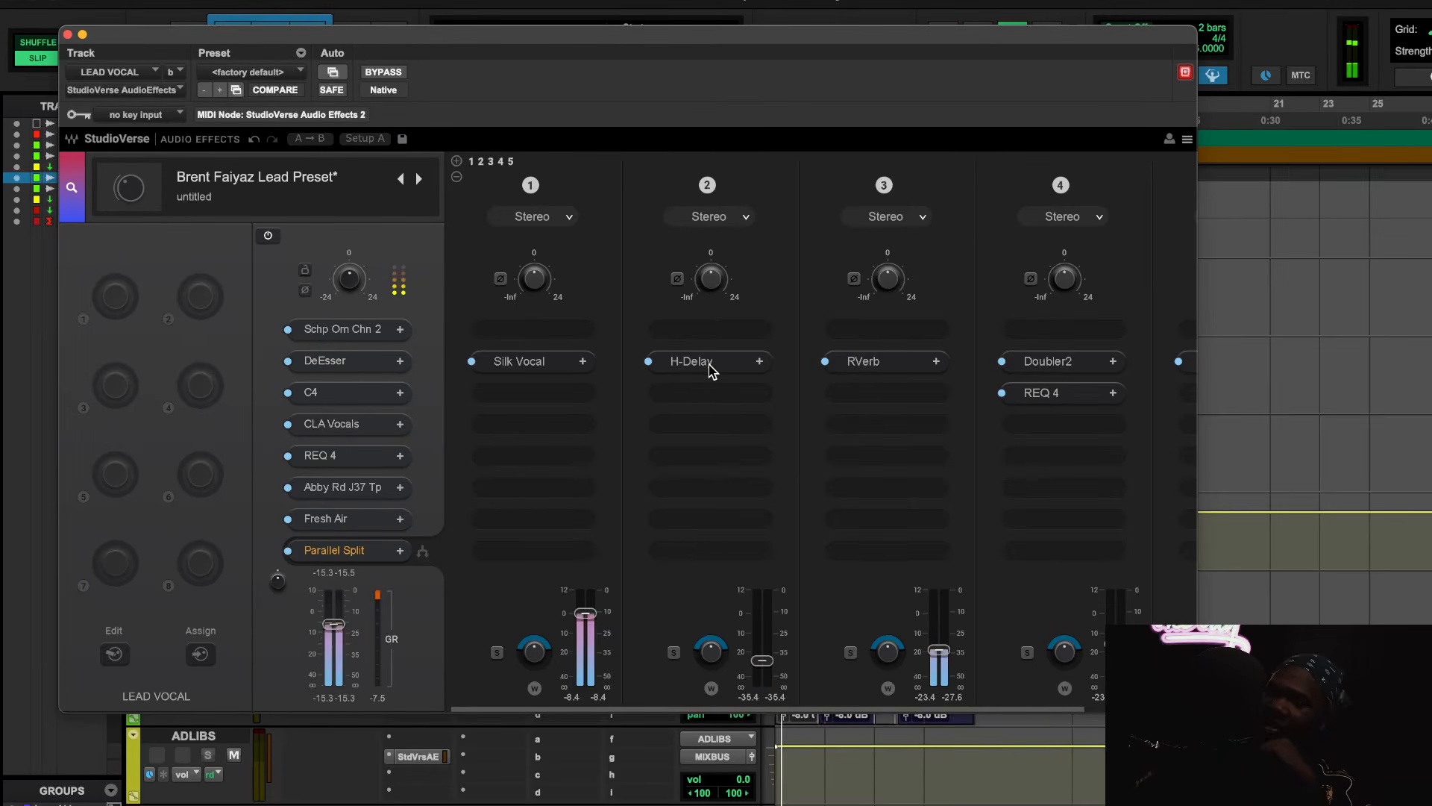
Open the H-Delay slot in parallel split 2, audition the delay with its bypass control during playback, and close its window
click(691, 361)
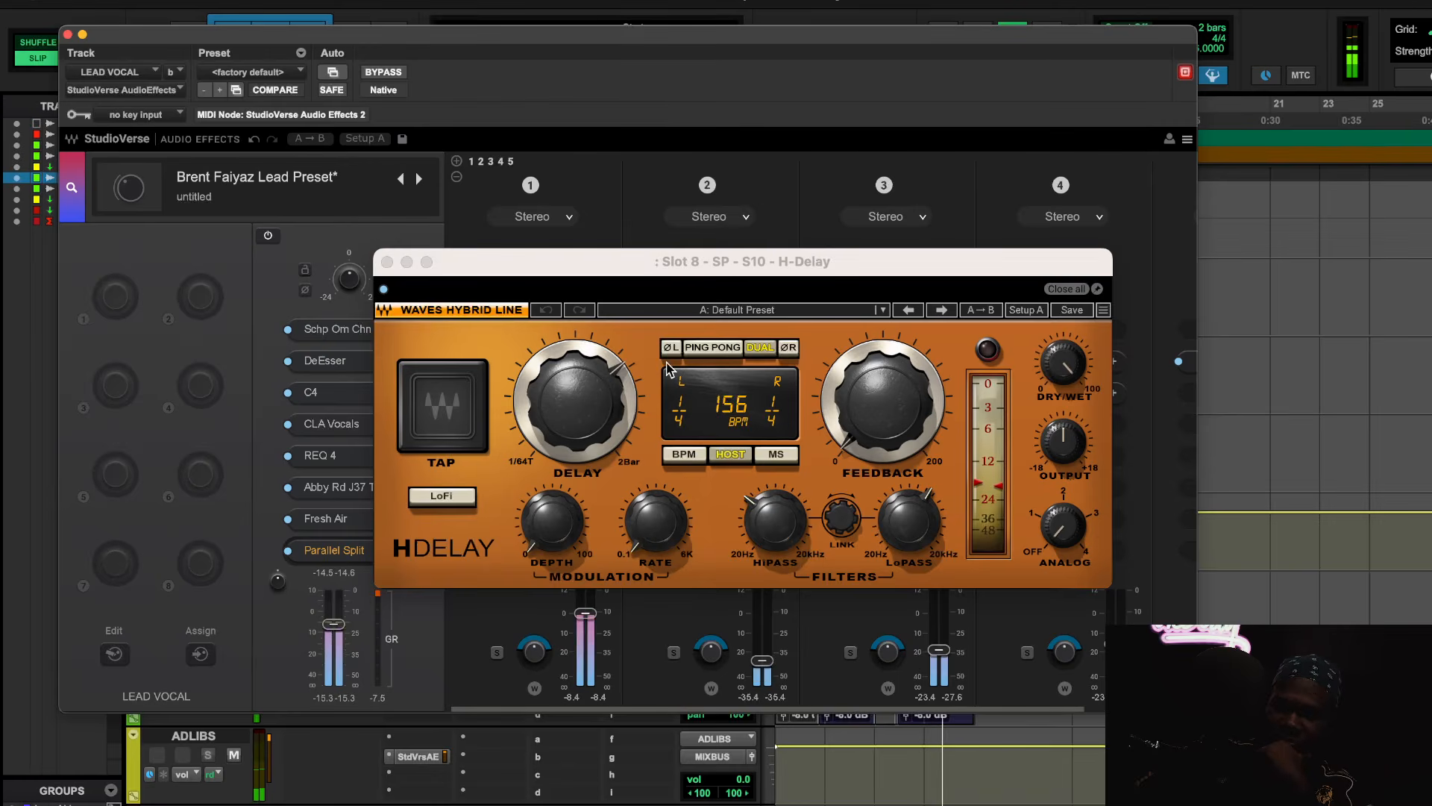
click(392, 304)
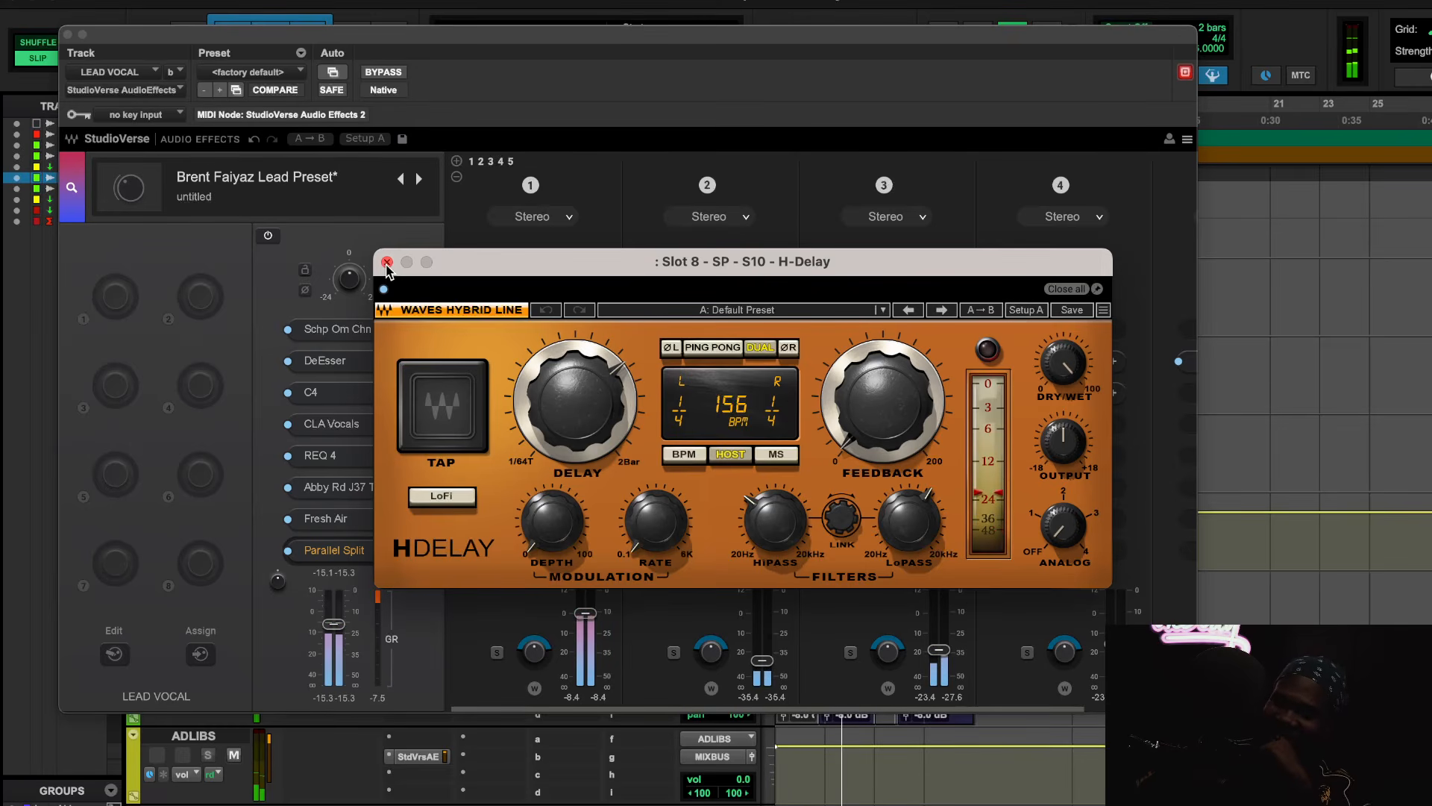
click(386, 262)
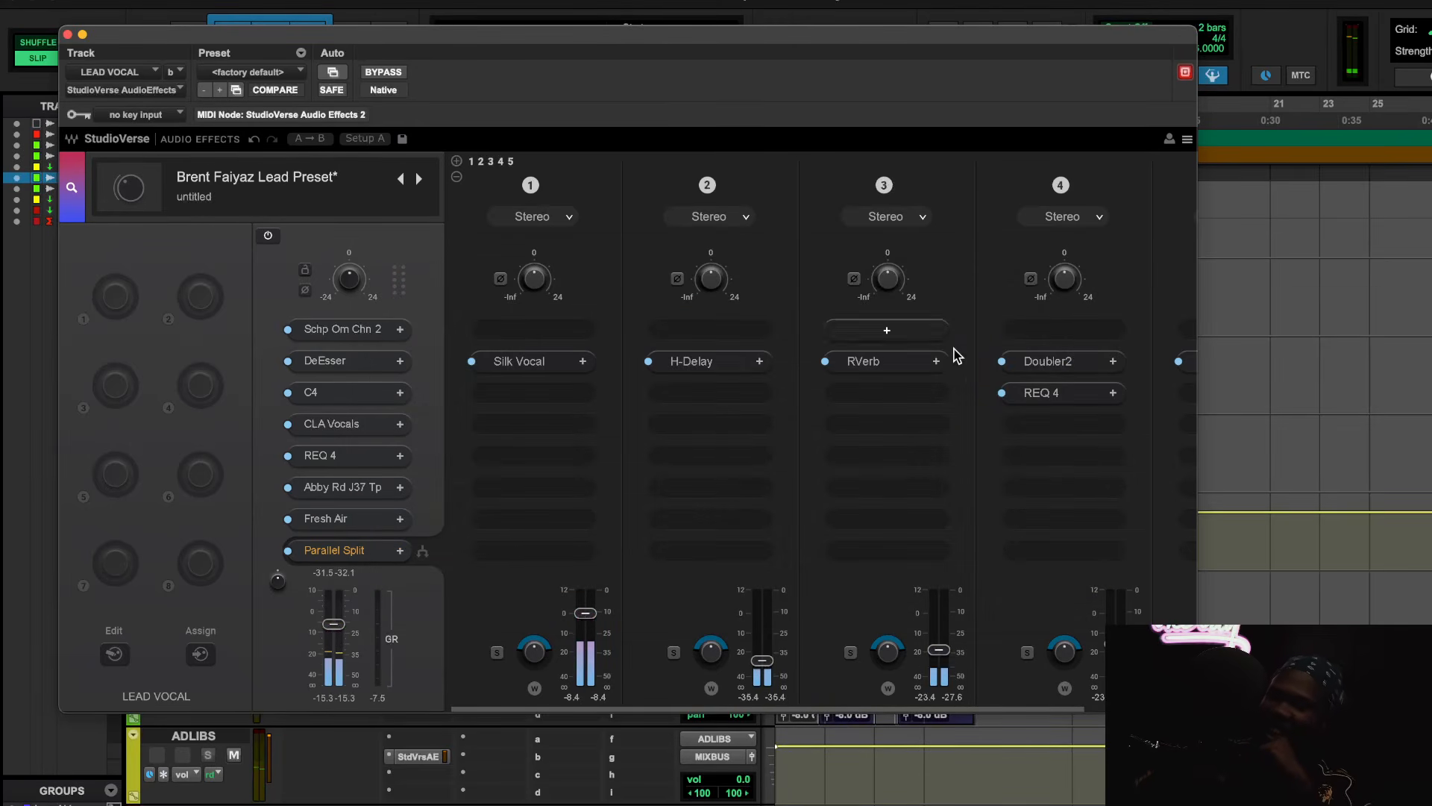
Open the RVerb slot in parallel split 3, audition its Big Warm Plate reverb during playback, and close its window
click(895, 361)
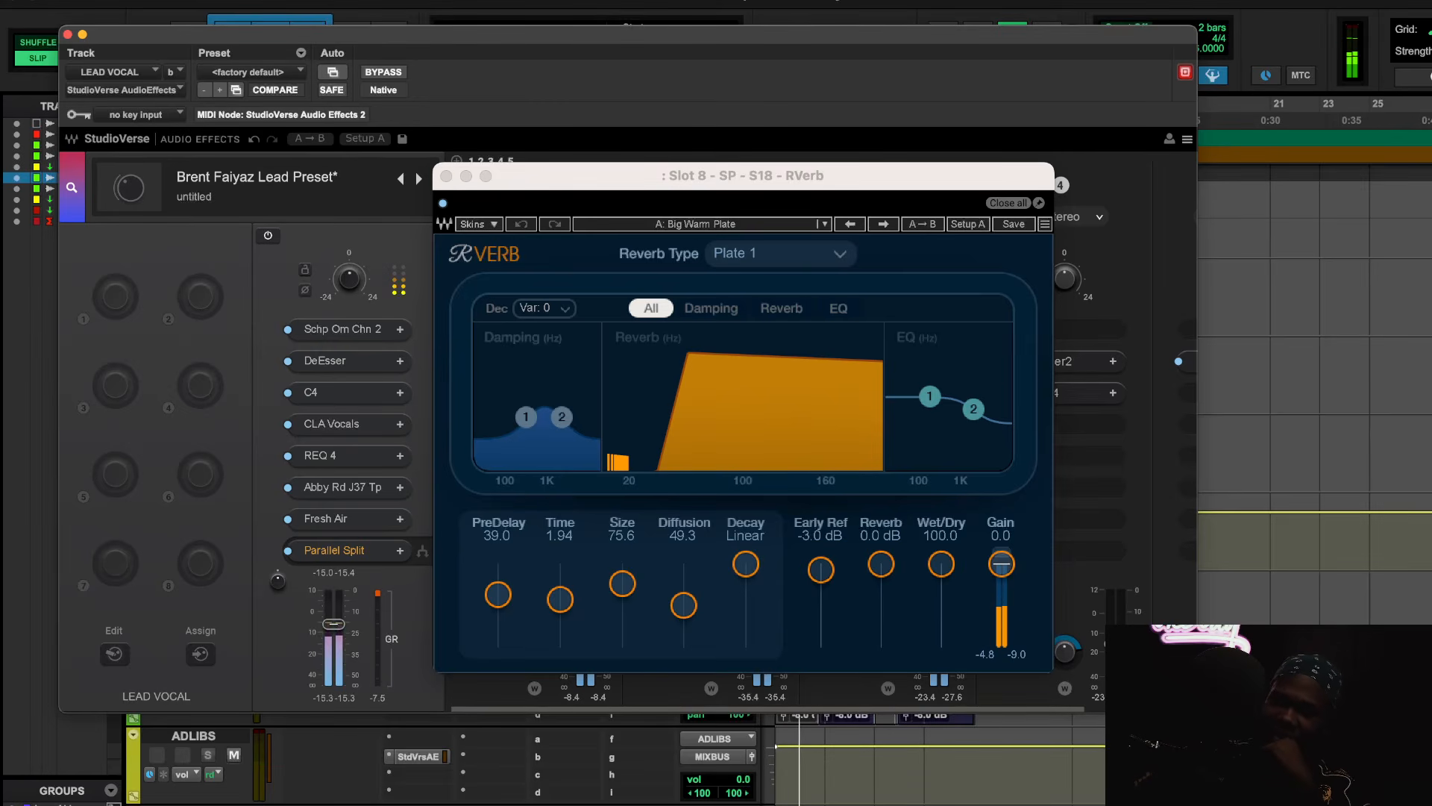
click(1012, 746)
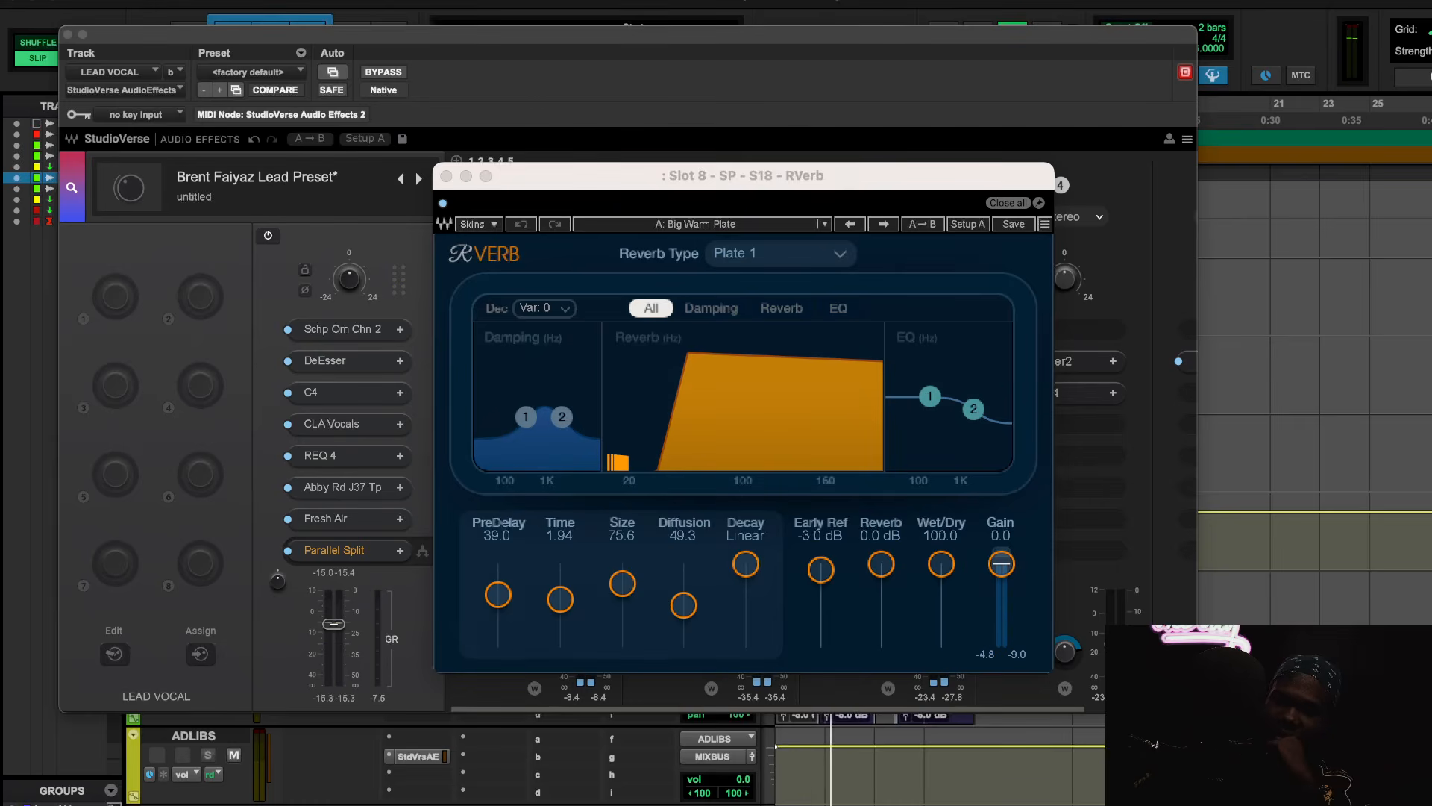
click(911, 680)
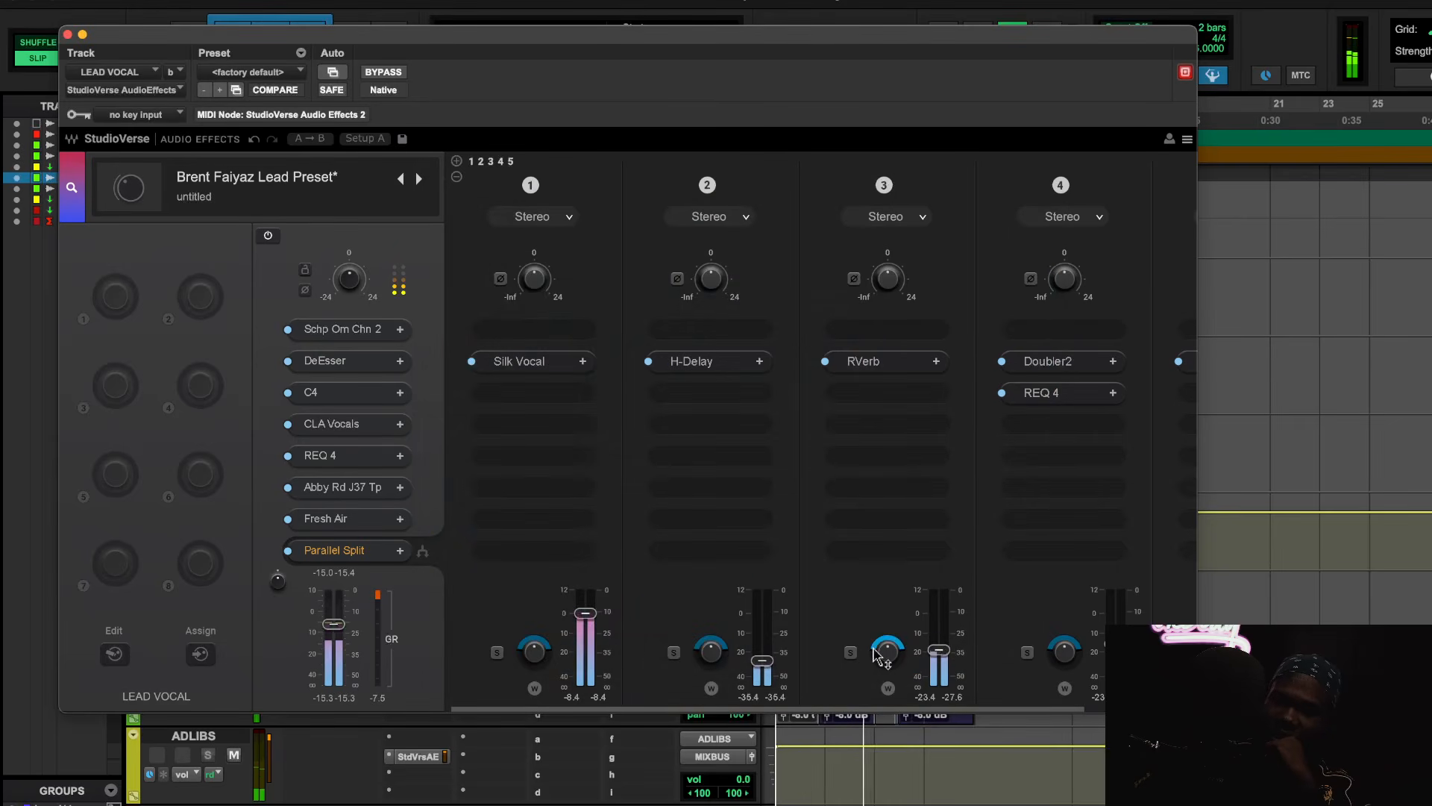
Try a much higher level on the RVerb split's fader during playback, undo the fader change and stop playback
drag(938, 650, 939, 599)
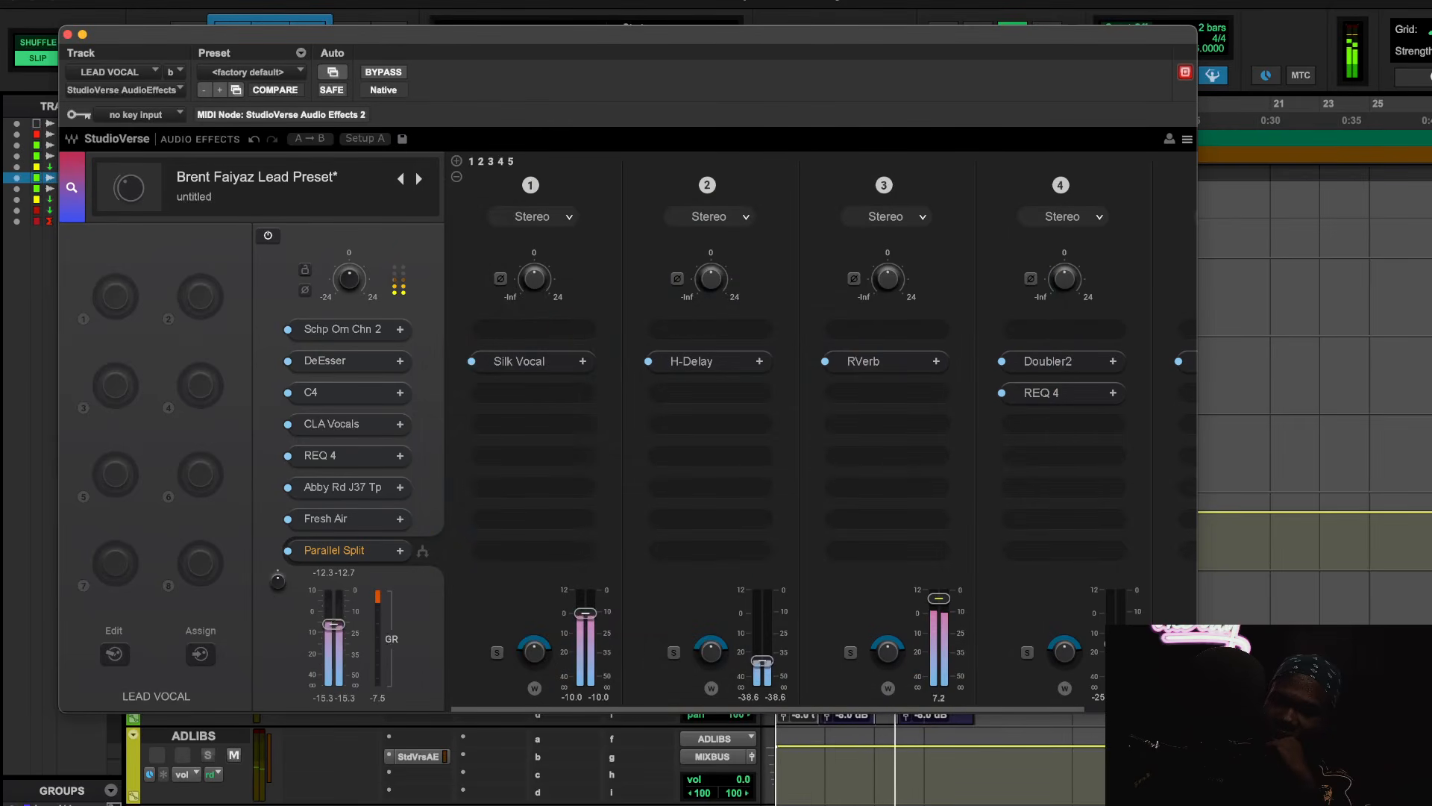
click(254, 140)
key(space)
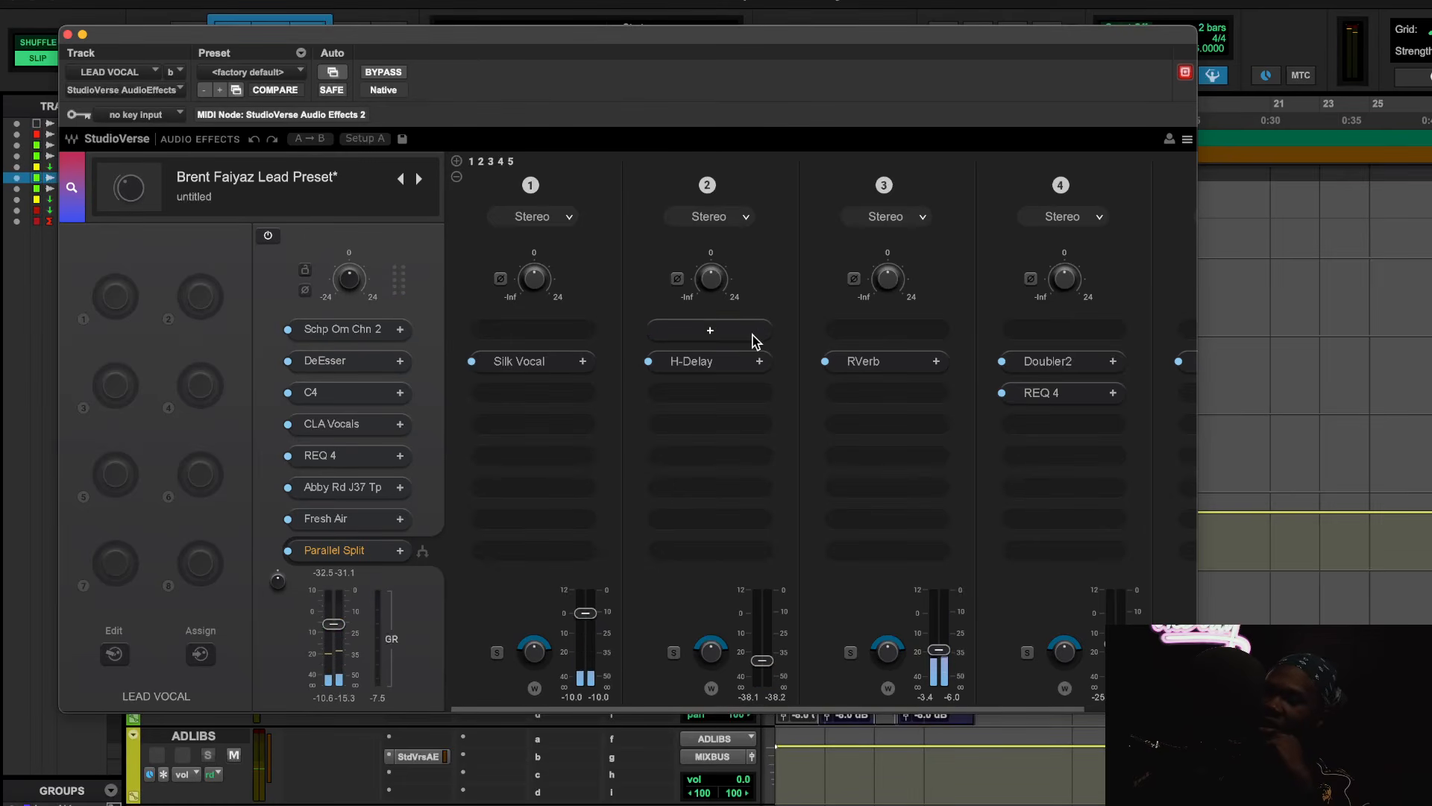
Review the RVerb settings in parallel split 3 and the Doubler2 settings in parallel split 4, closing each plug-in window
click(879, 361)
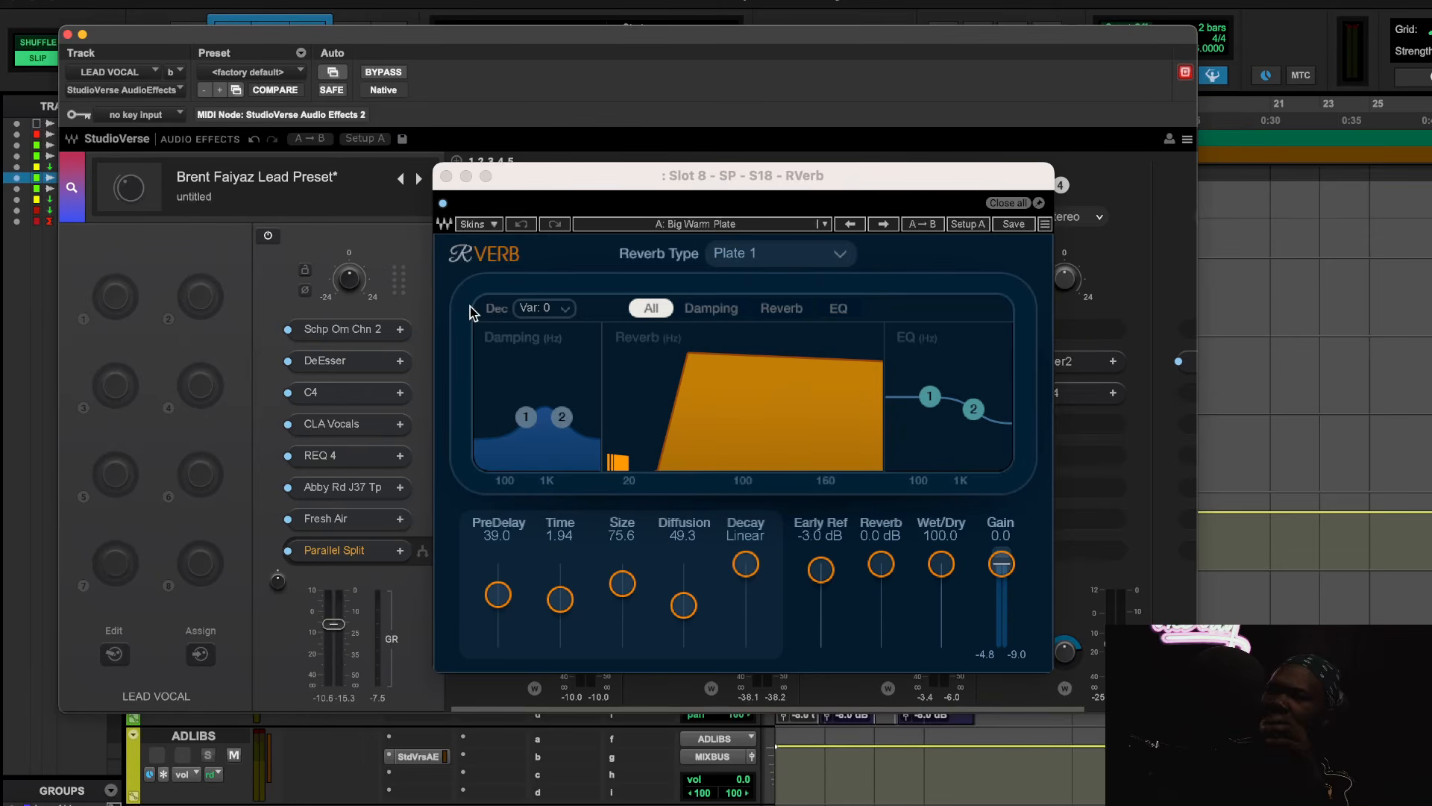
click(447, 177)
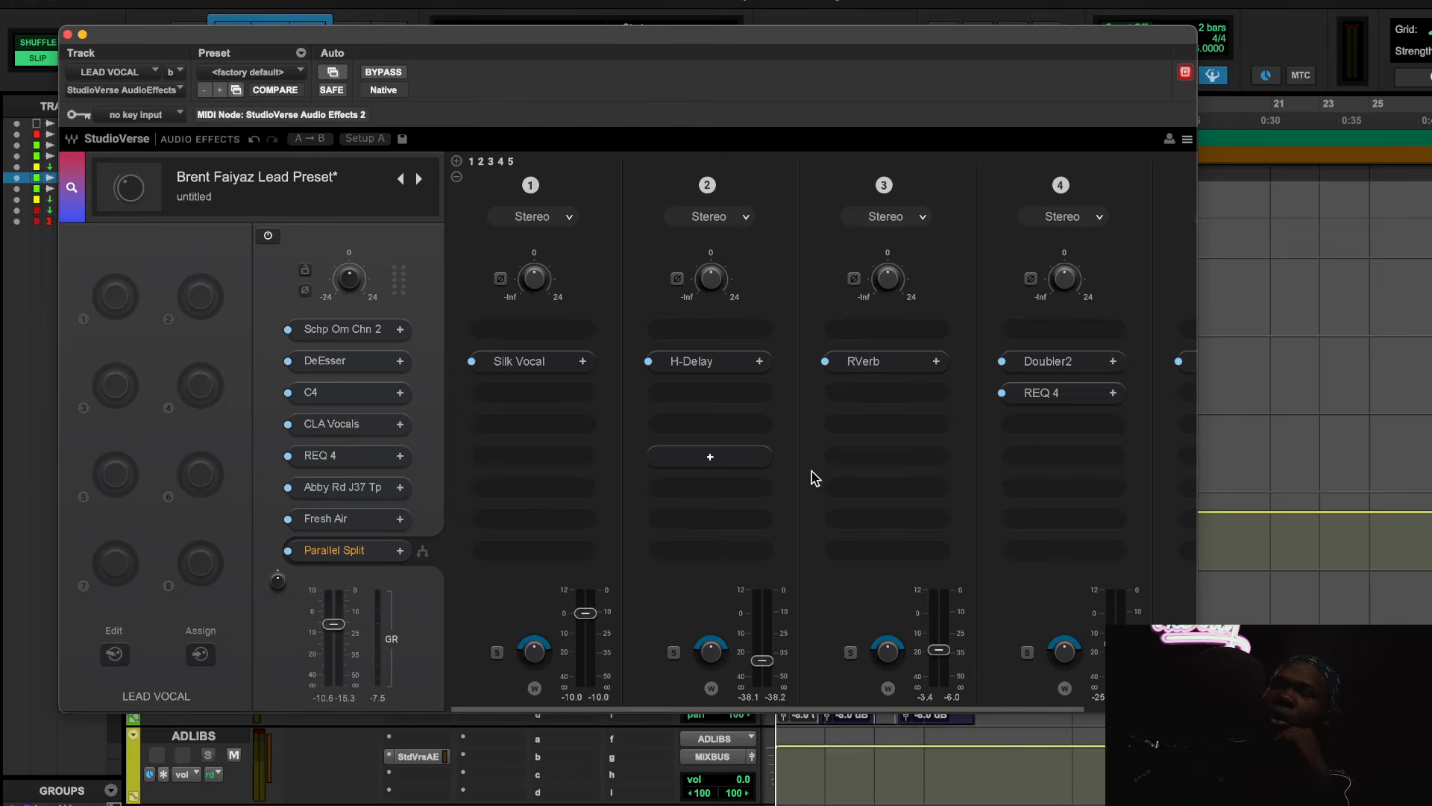
click(1058, 361)
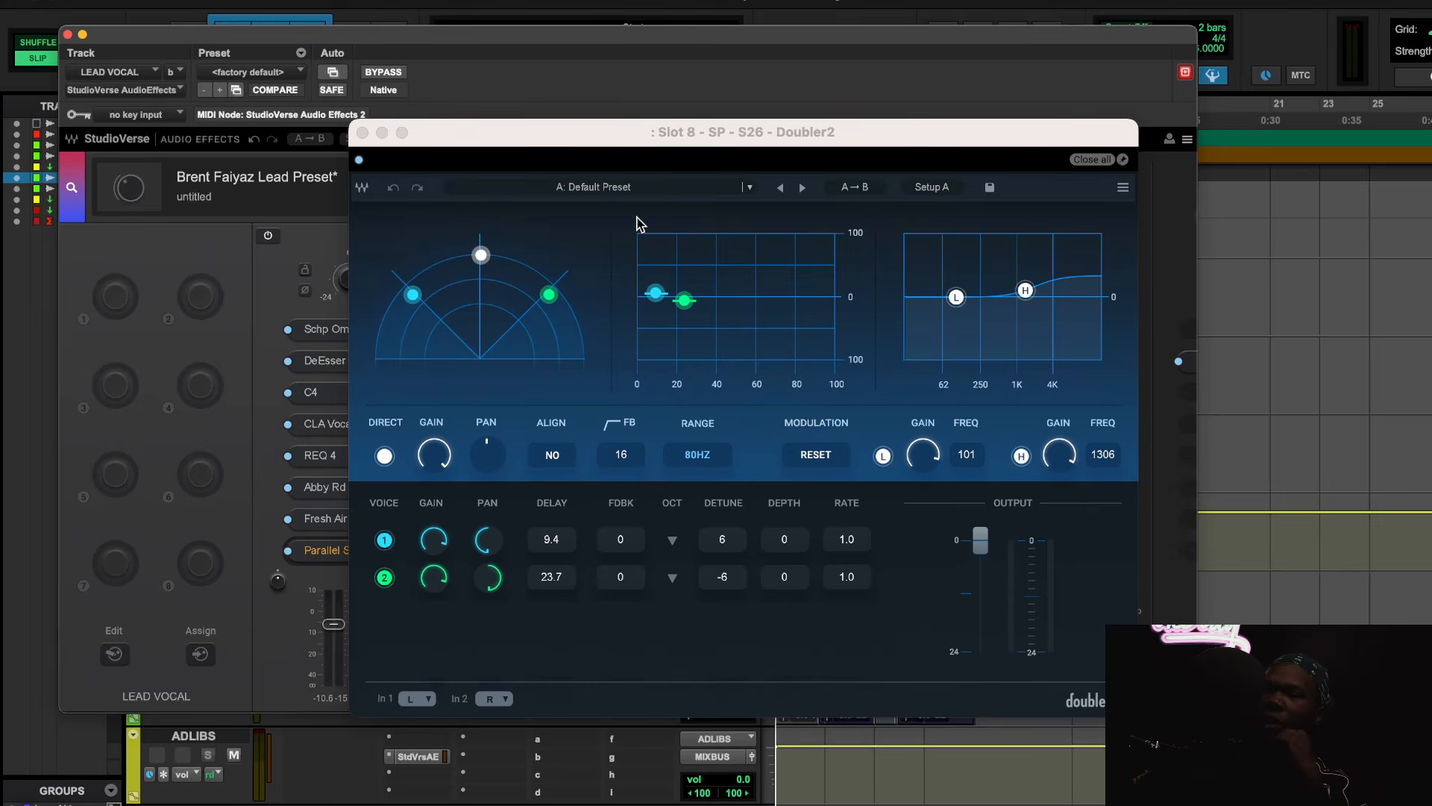
click(371, 136)
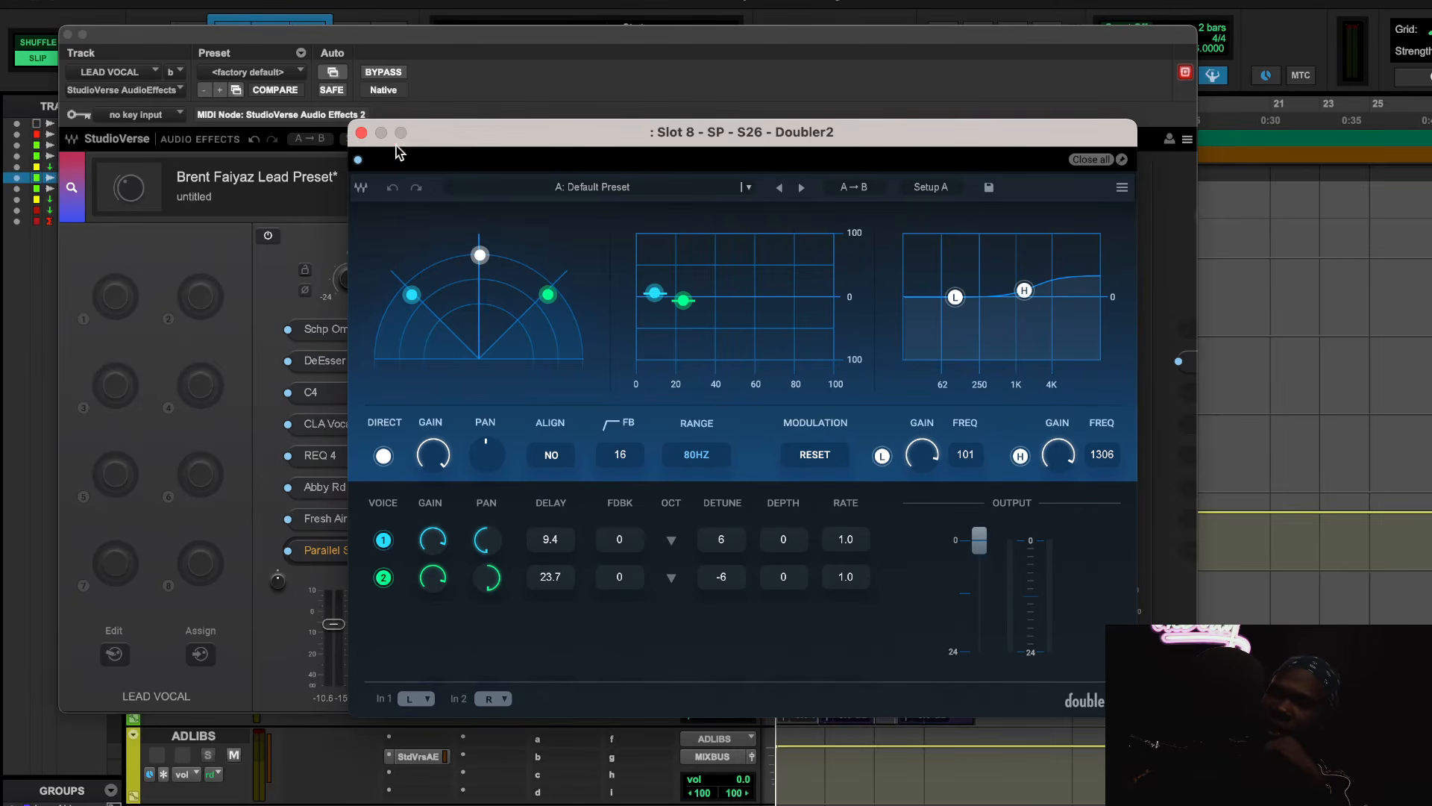
click(361, 133)
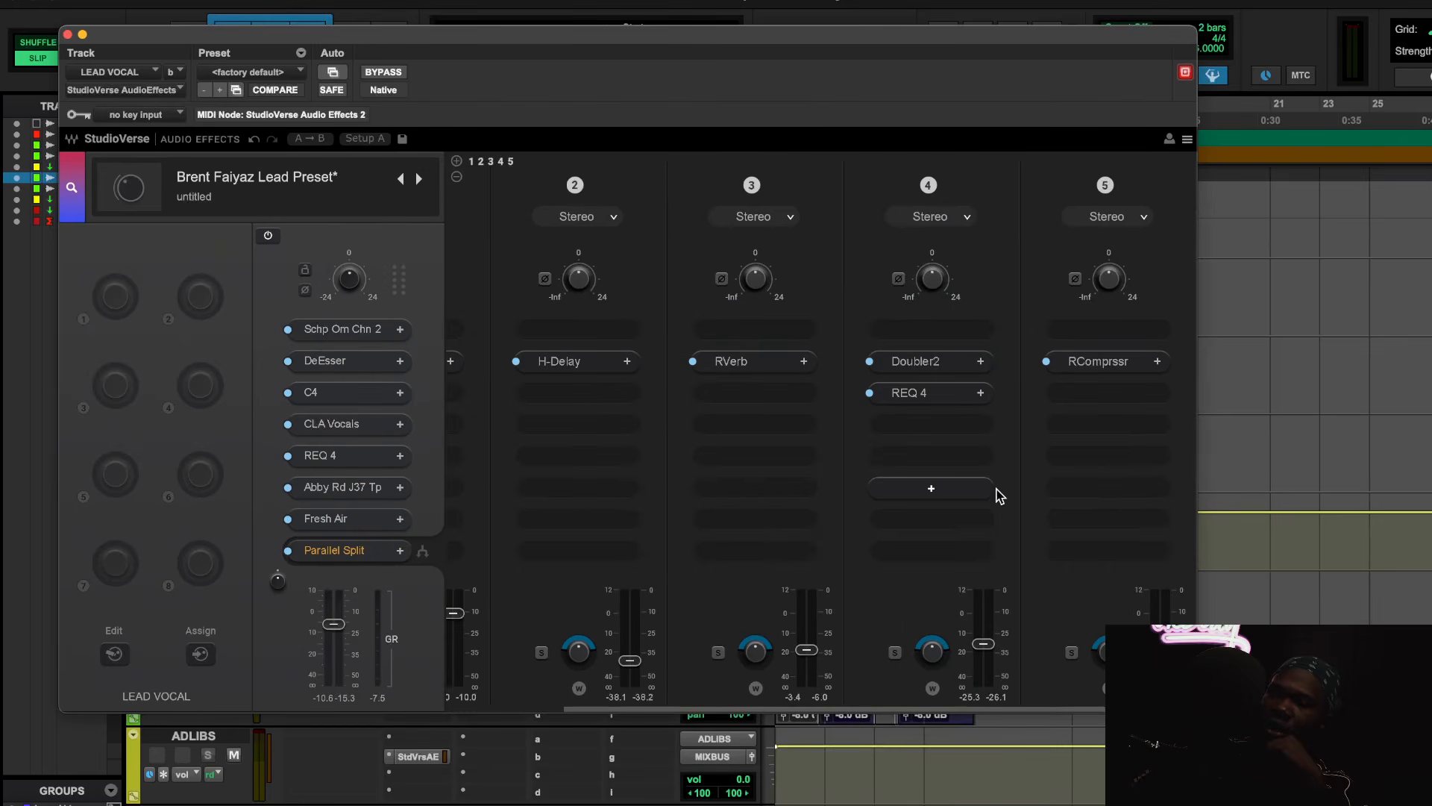
Open the RCompressor in parallel split 5, try its Warm mode, return it to Smooth and start playback
click(1101, 366)
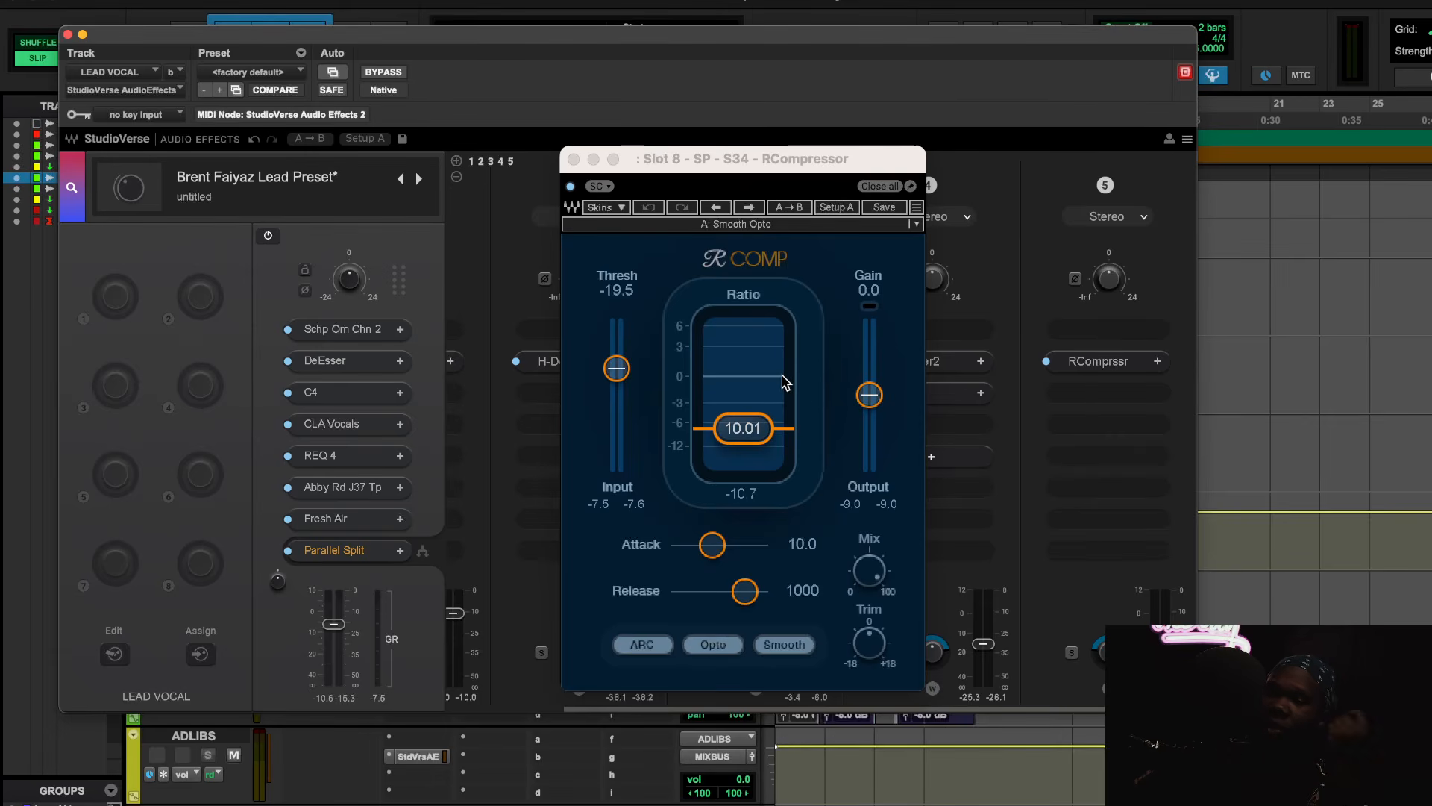
click(784, 645)
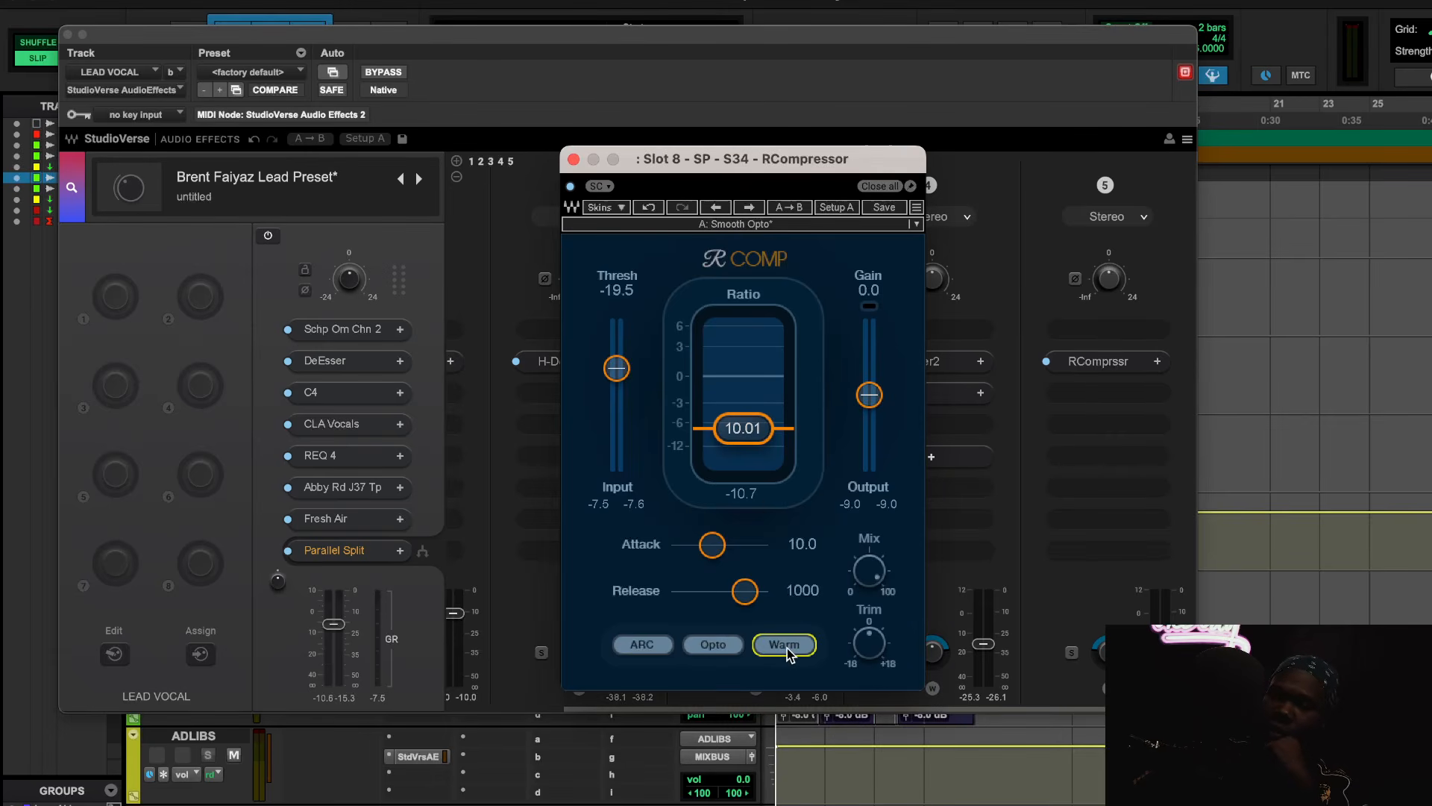
key(space)
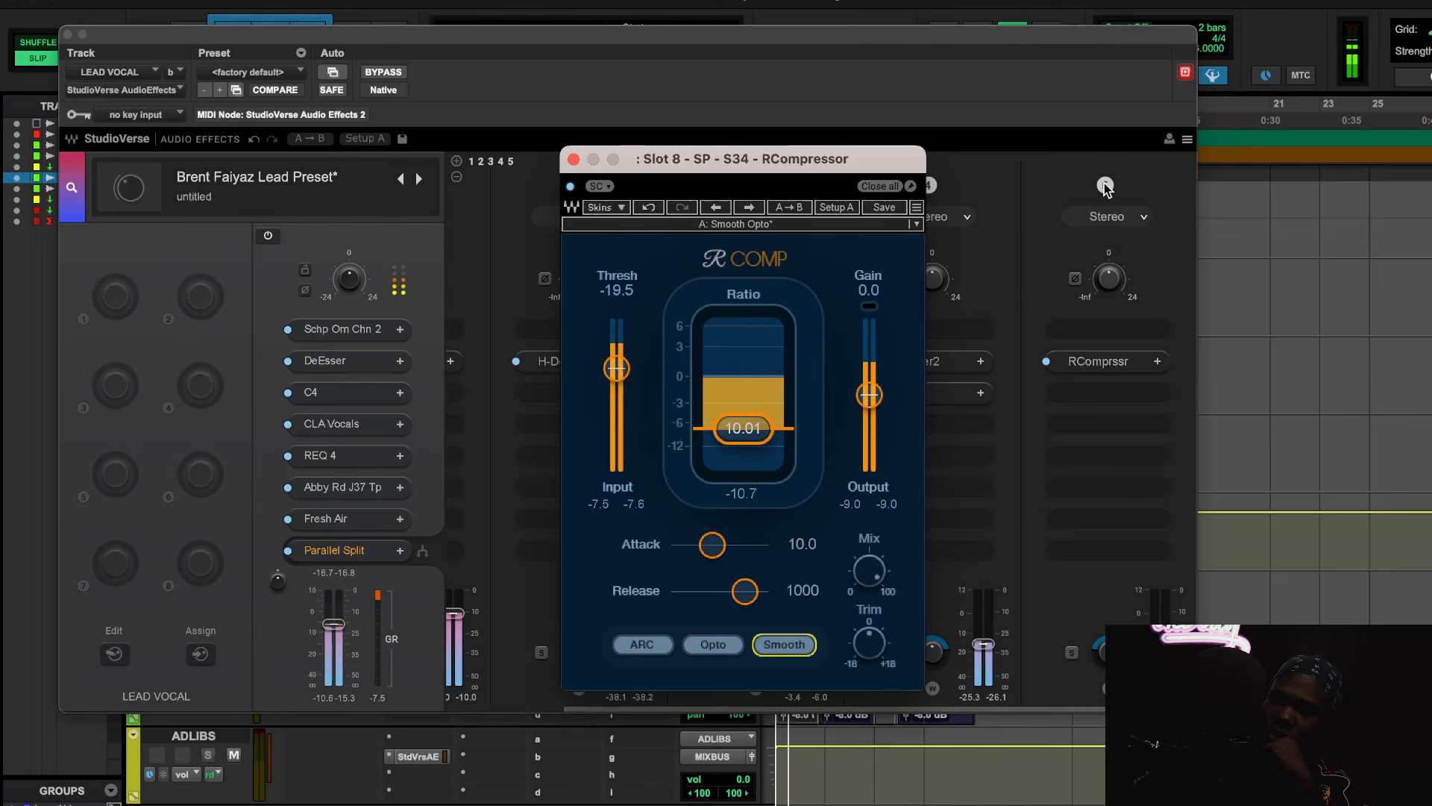
Compare the vocal with parallel split 5 off and on, recheck its RCompressor, stop playback and close the compressor
click(1105, 184)
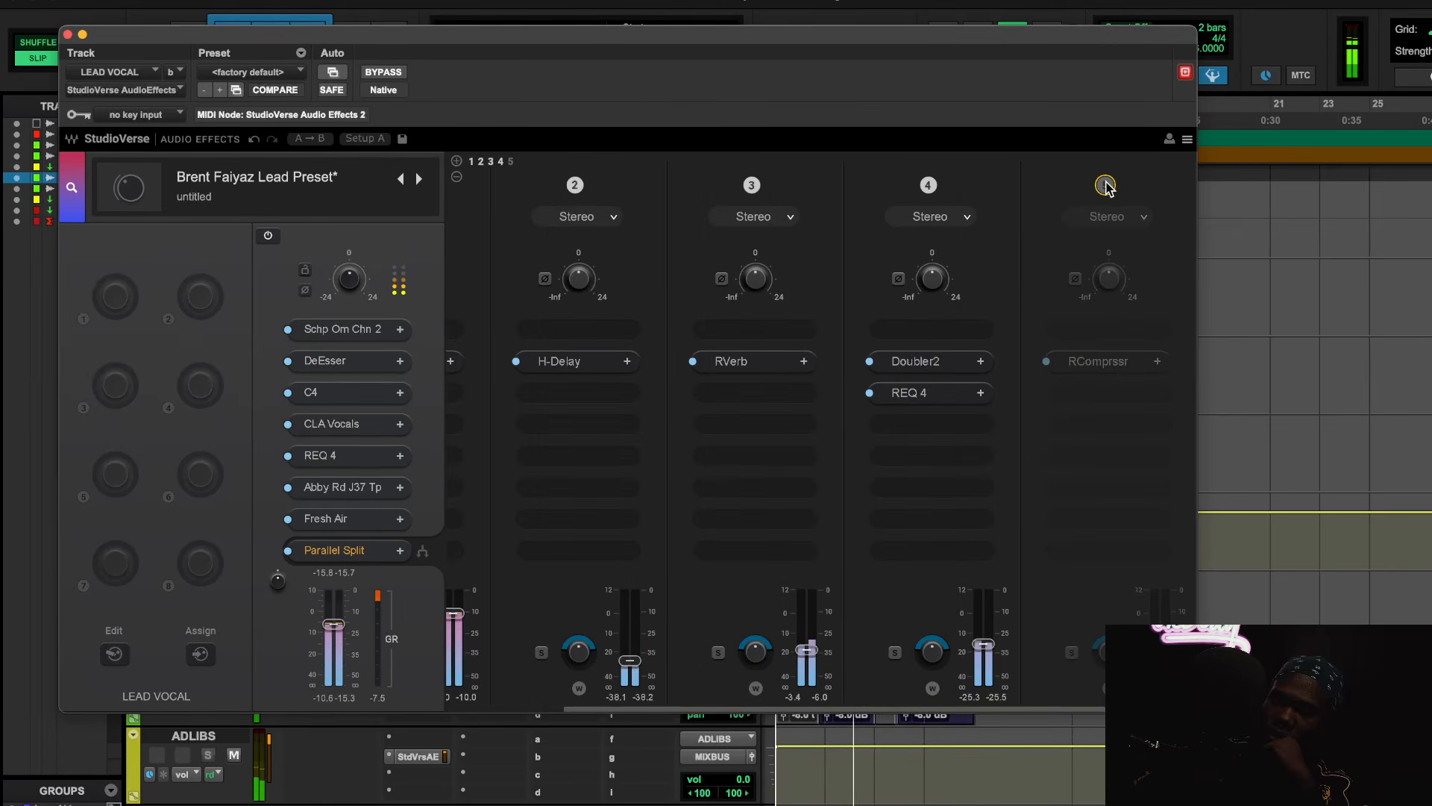
click(1105, 184)
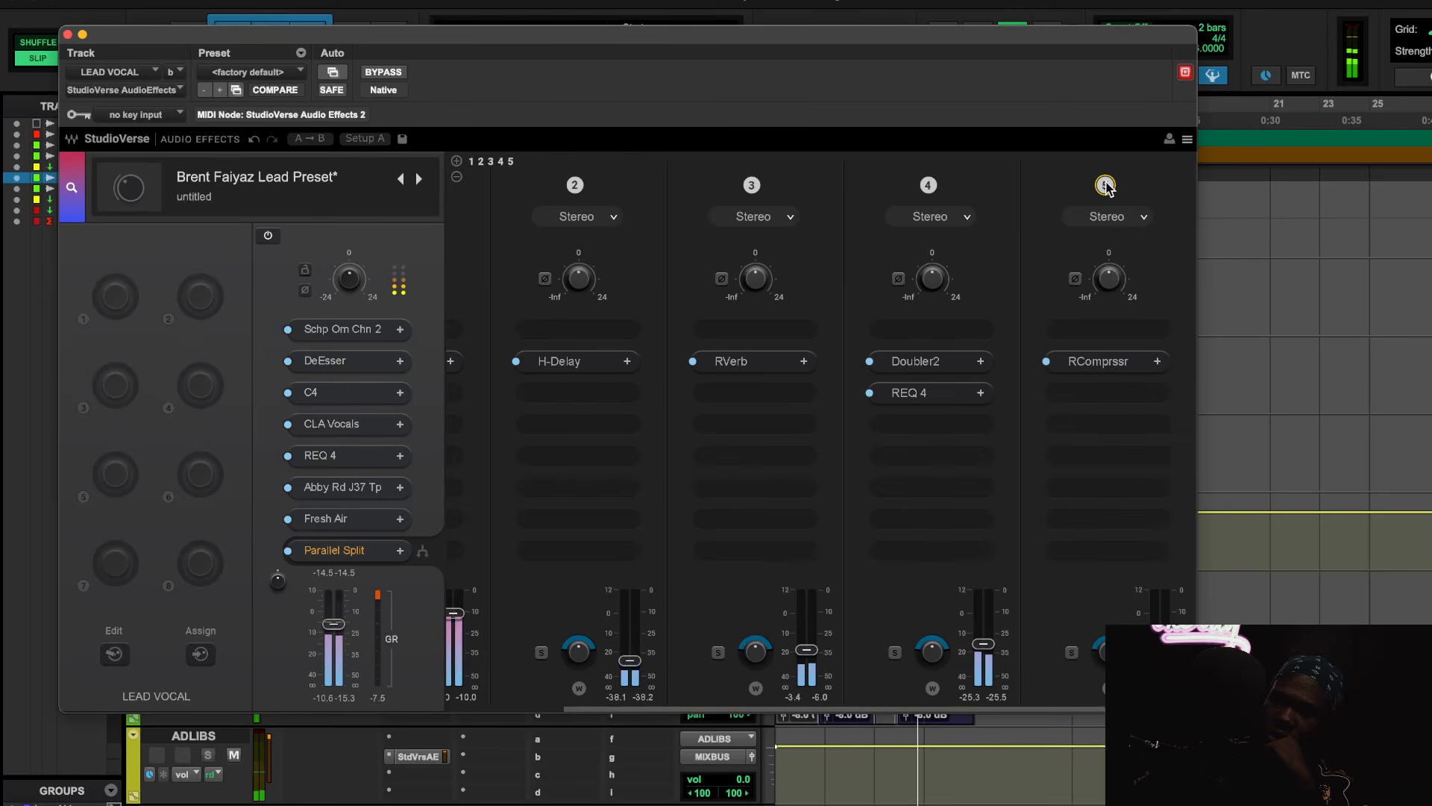
click(1100, 361)
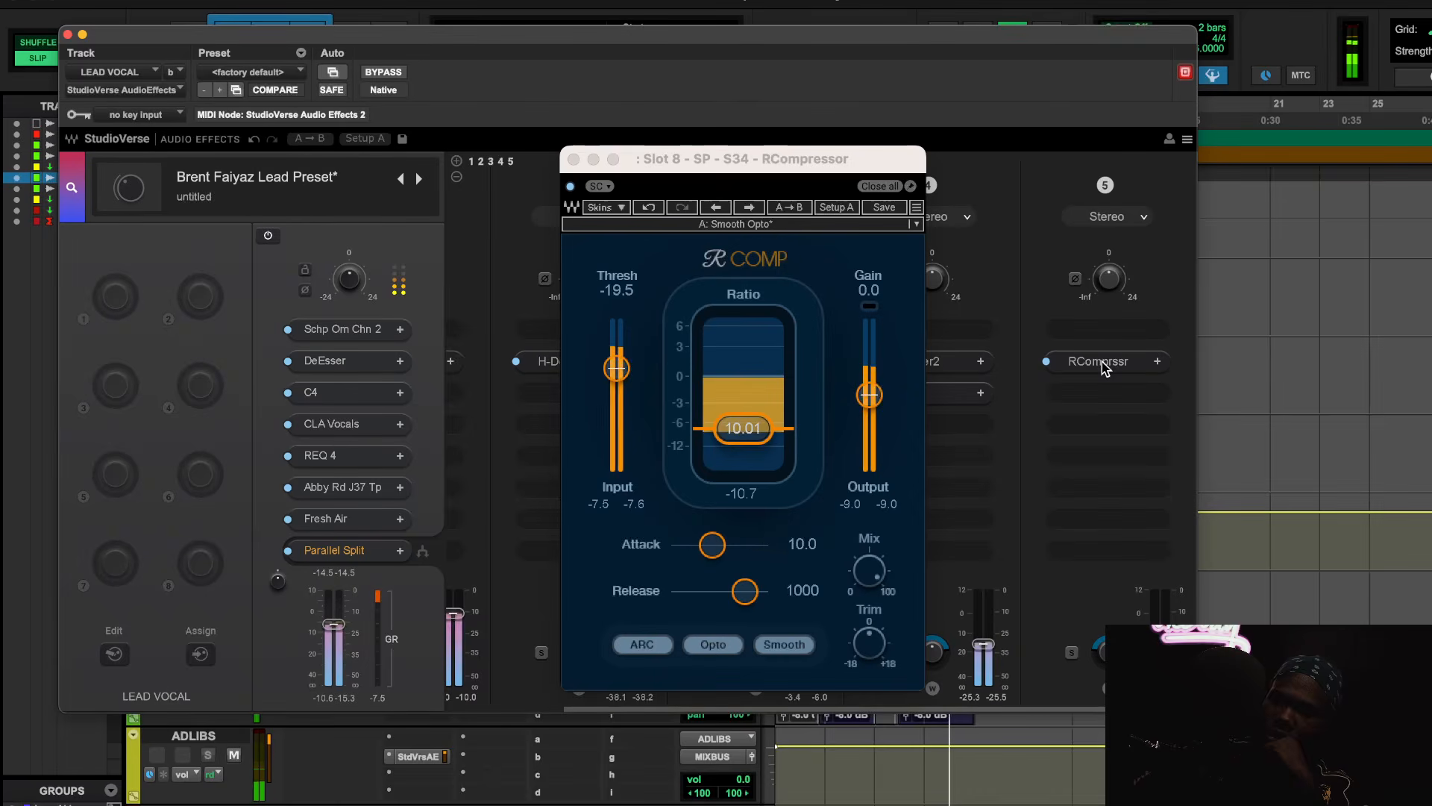
key(space)
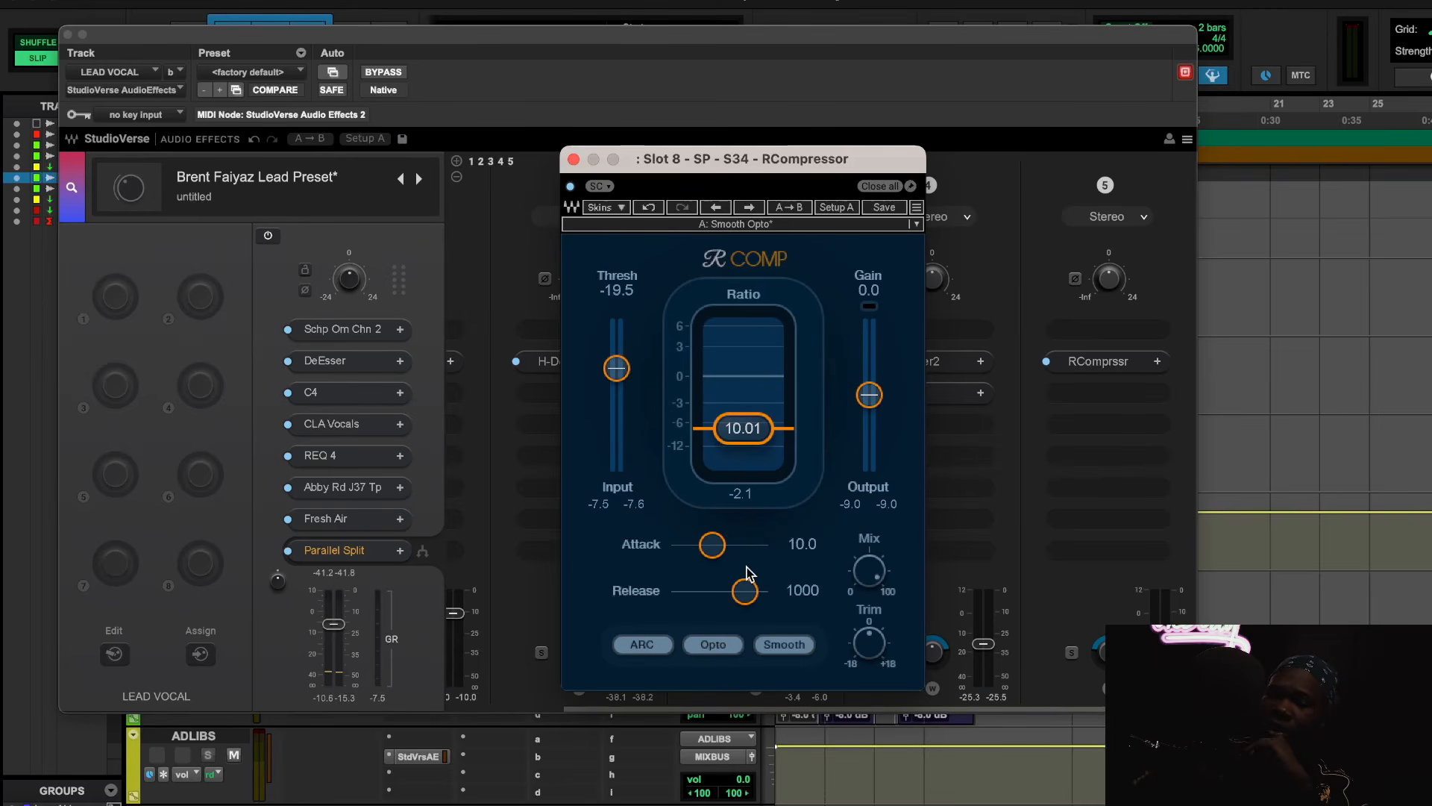
click(574, 160)
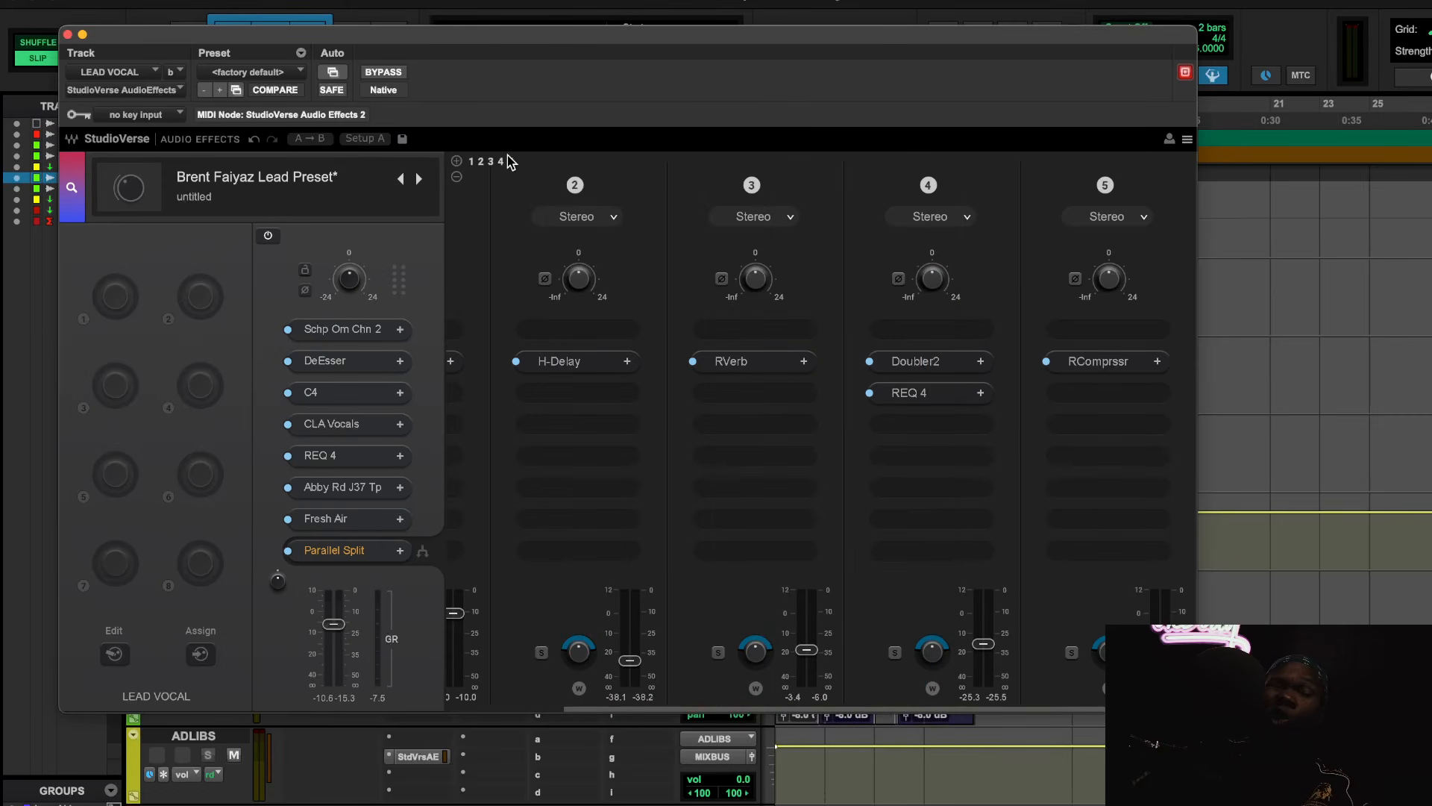
Close the lead vocal chain, open the StudioVerse insert on the ADLIBS track, and bring up its RCompressor clear of the timeline
click(68, 35)
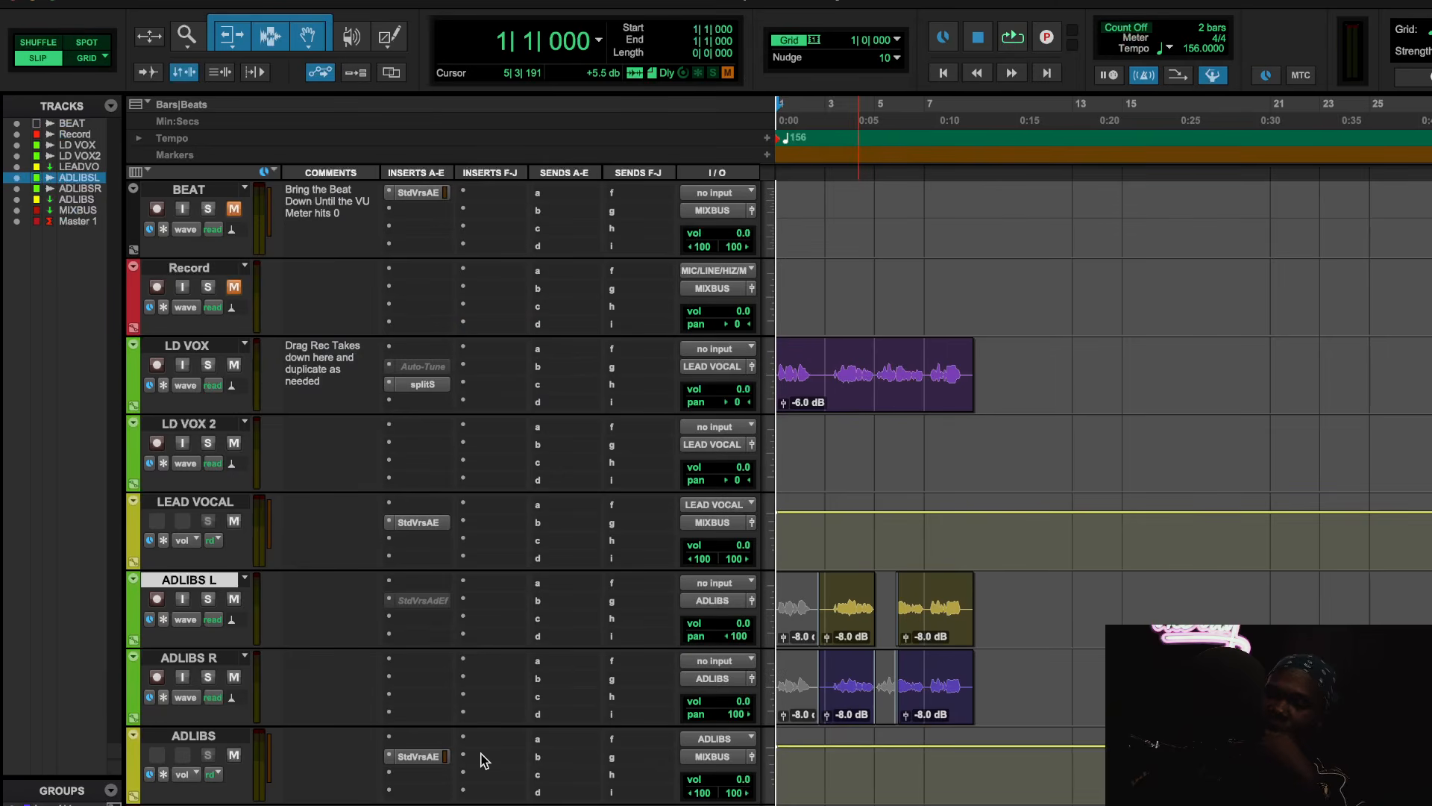
click(420, 756)
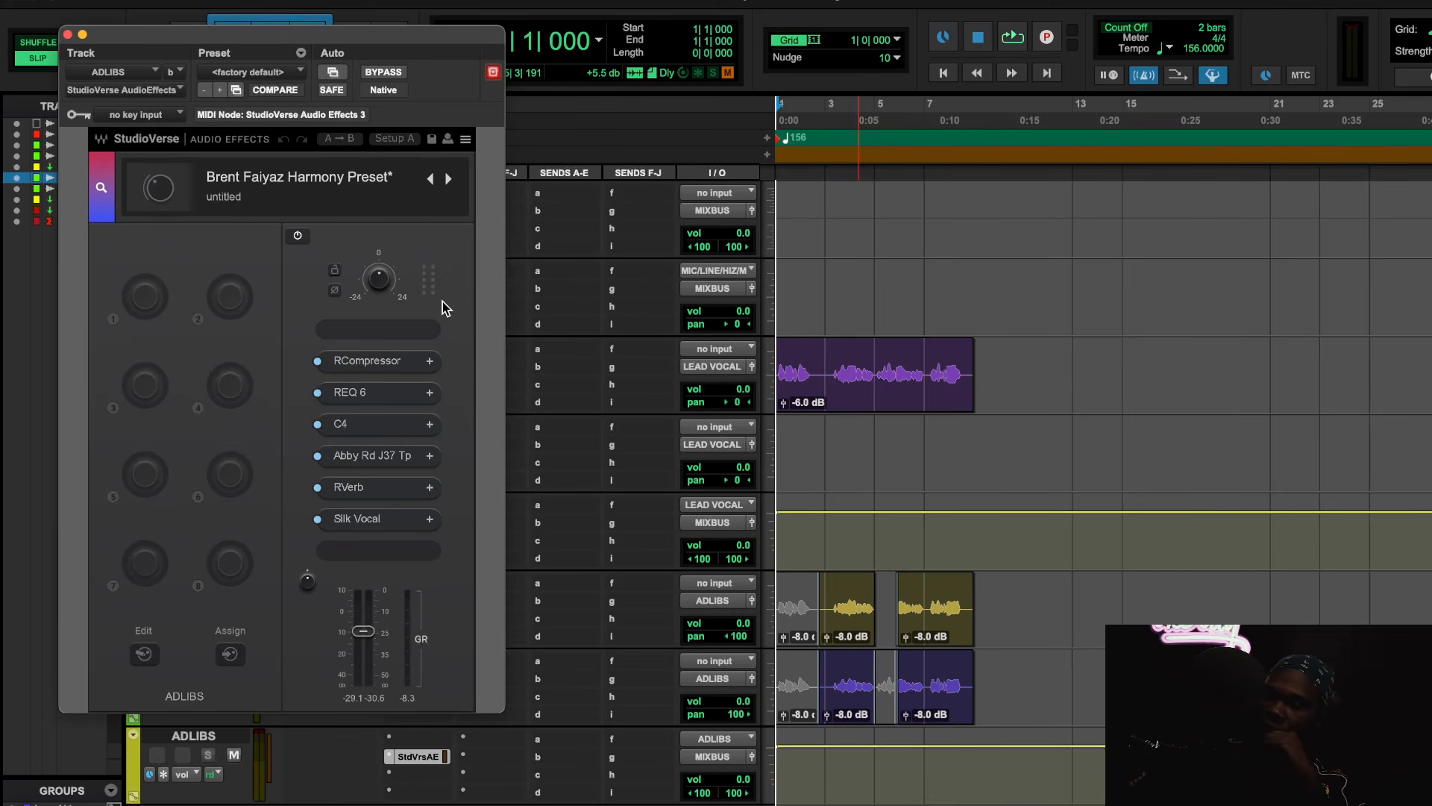
click(388, 364)
drag(744, 143, 491, 155)
Audition the ADLIBS RCompressor from around bar 2 while trying the track's volume fader, stop playback and close the compressor
click(812, 116)
key(space)
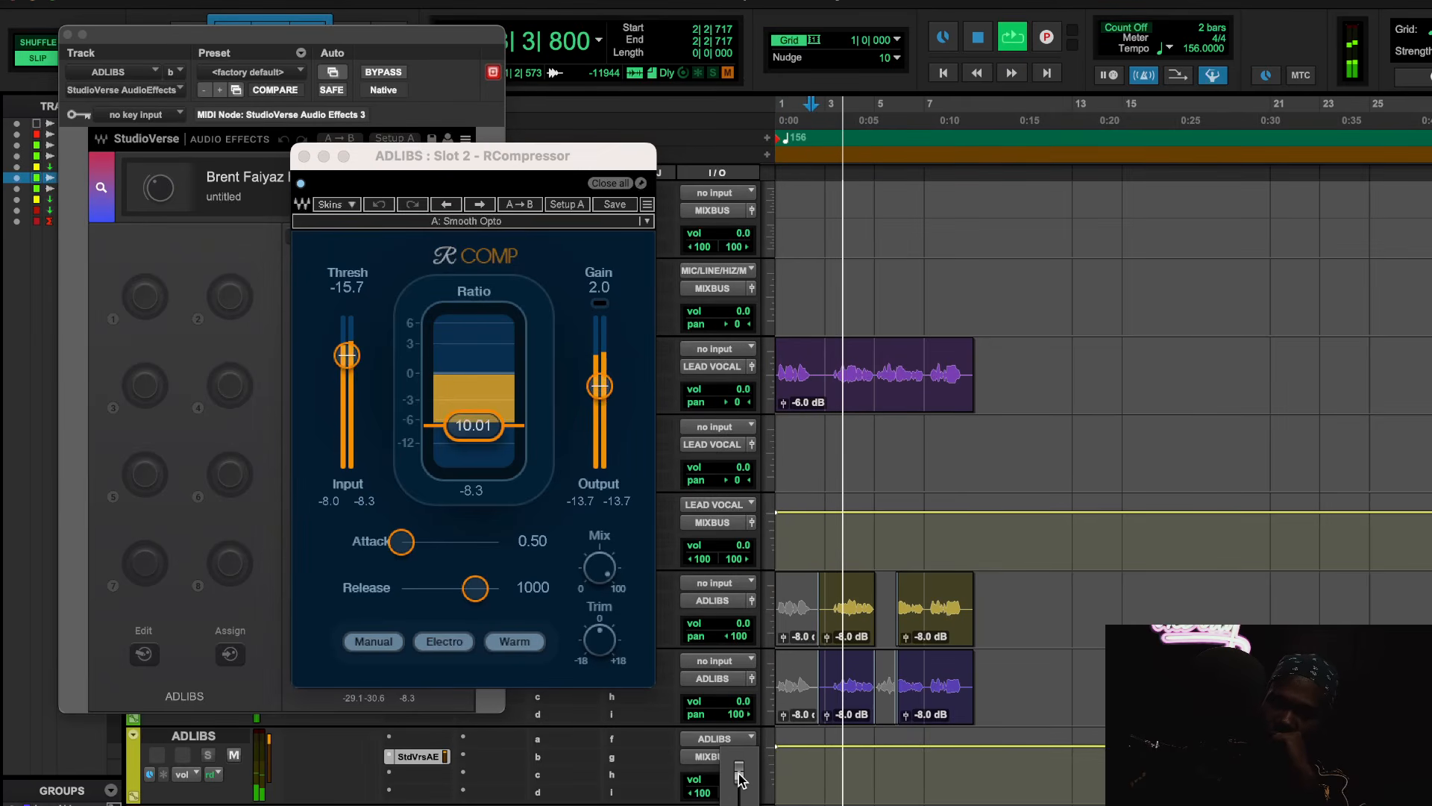
click(742, 779)
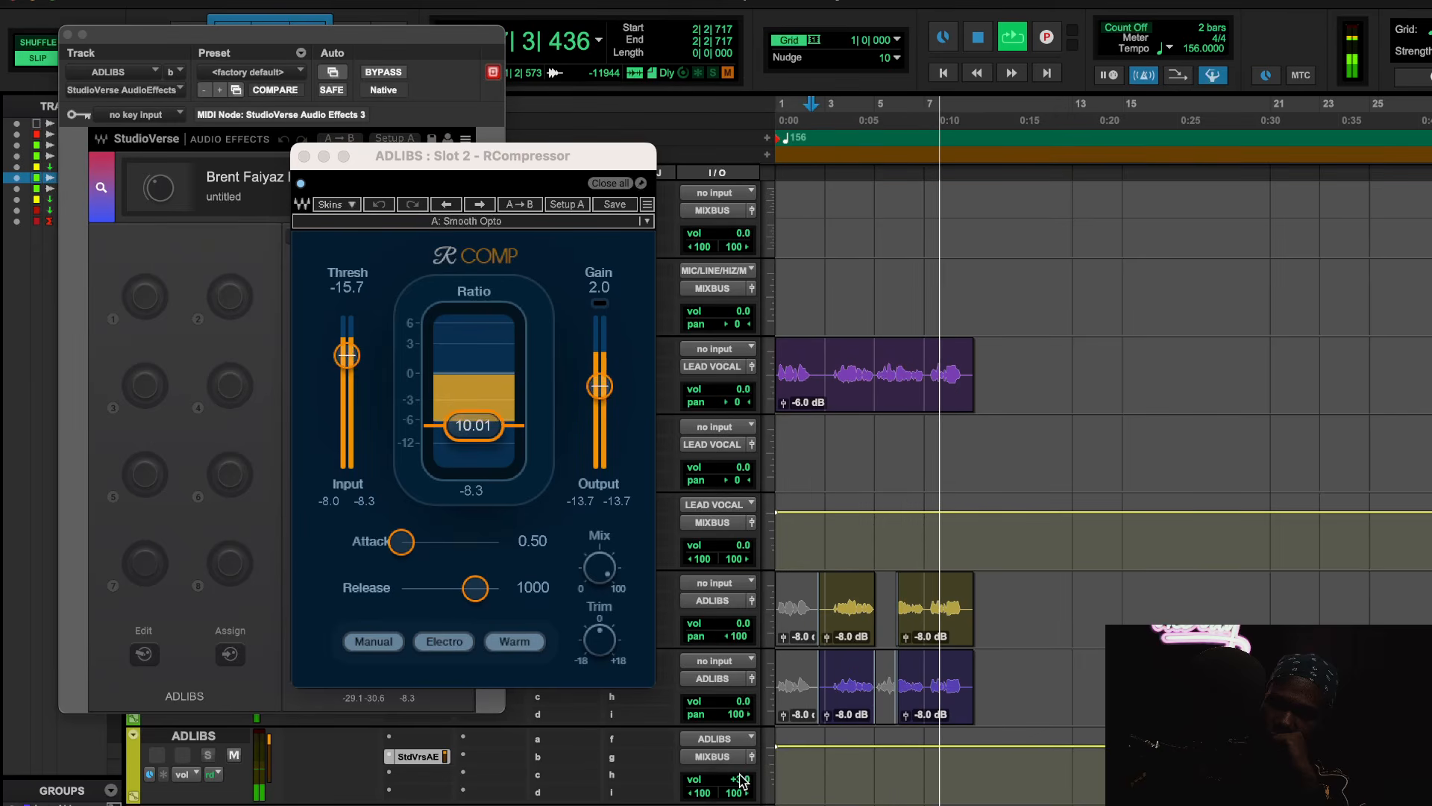
key(space)
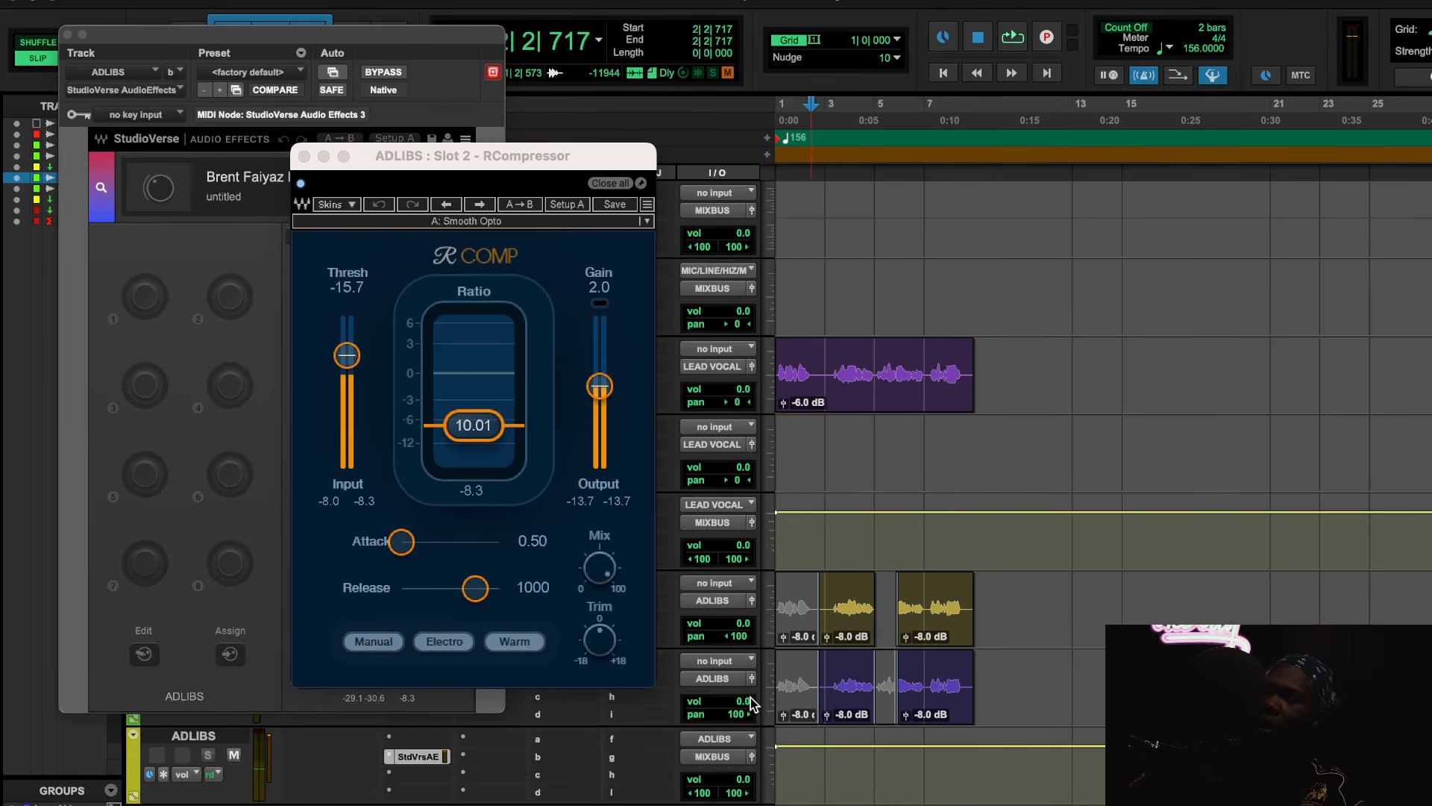
click(304, 157)
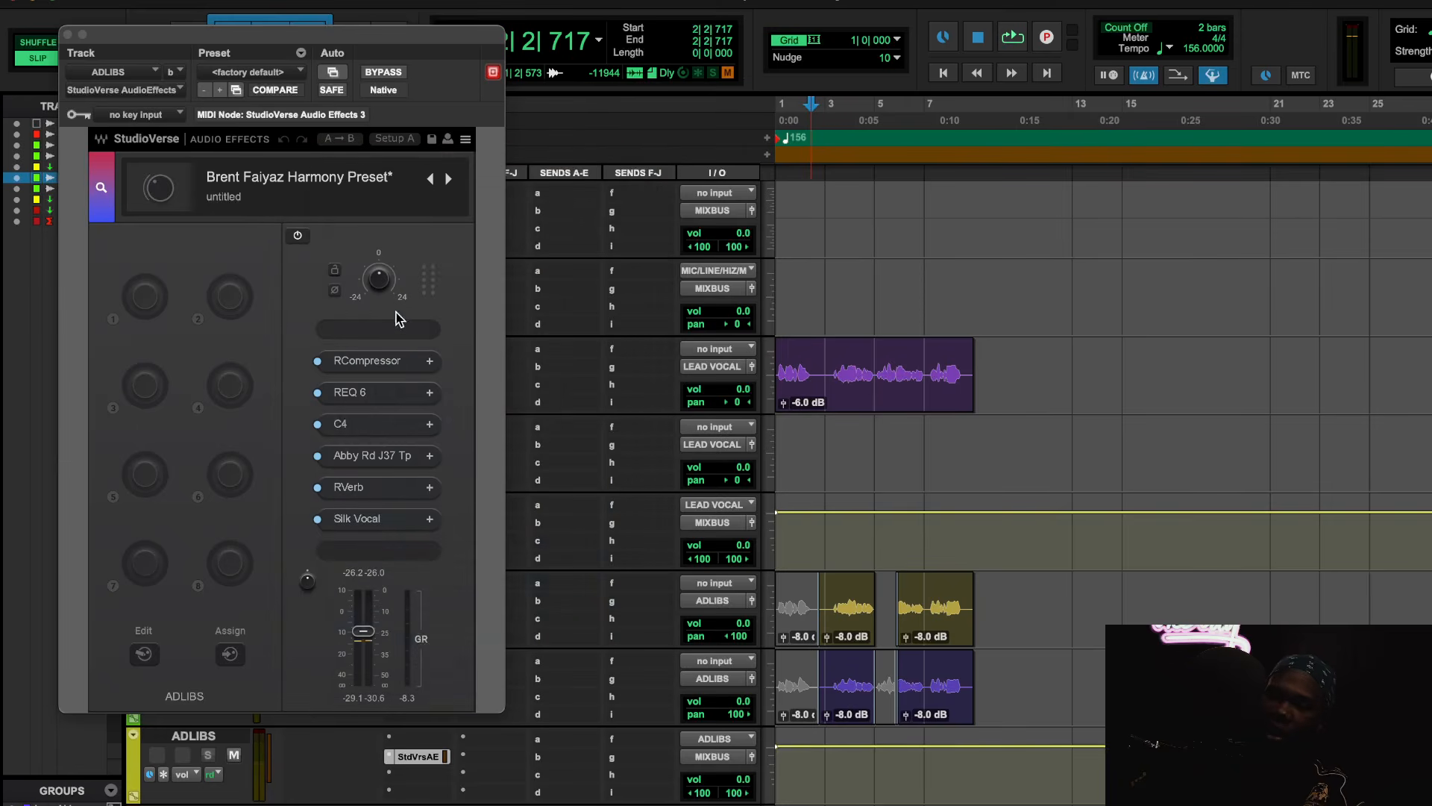
Audition the harmony chain's REQ 6 equalizer during playback and review its C4 multiband settings, closing each plug-in window
click(388, 392)
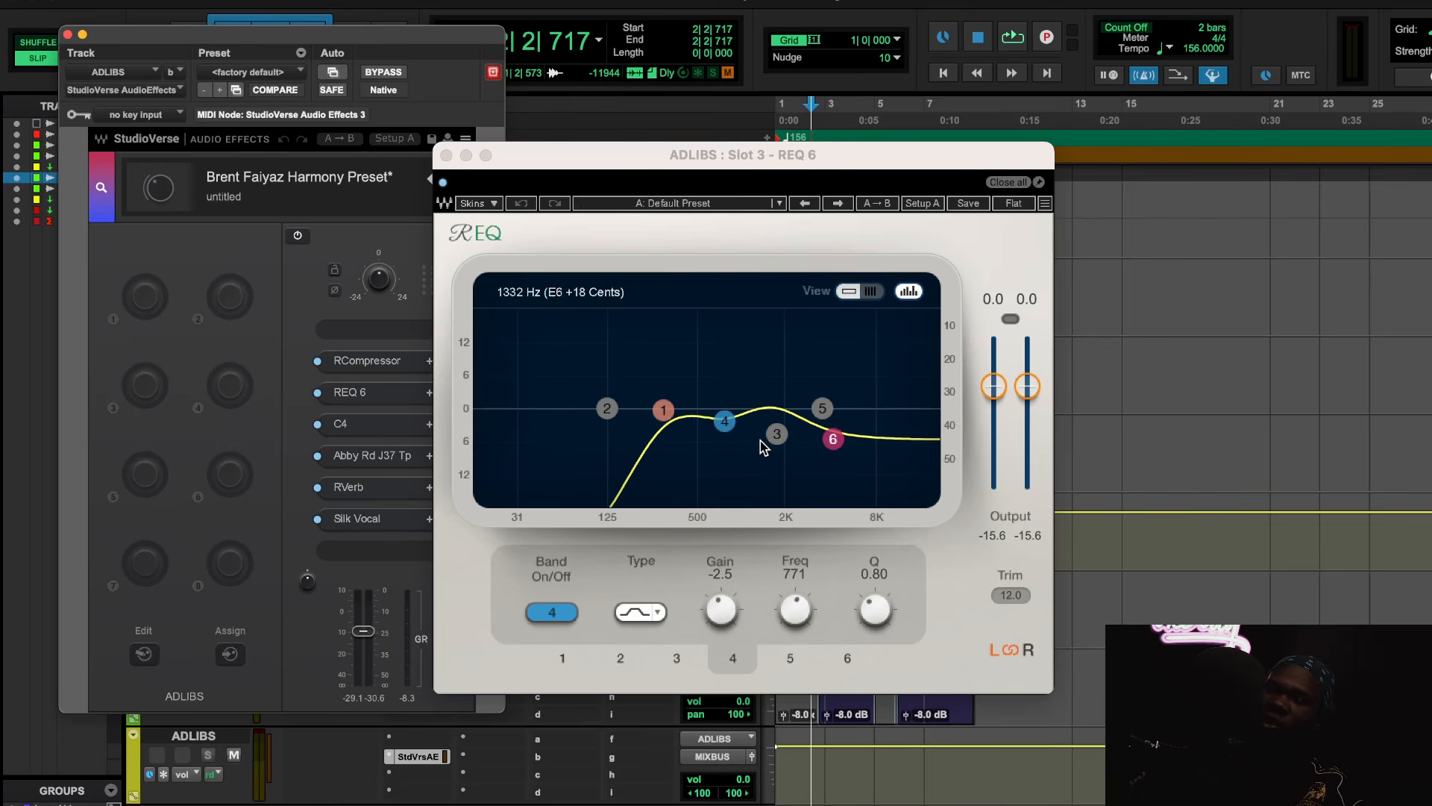
key(space)
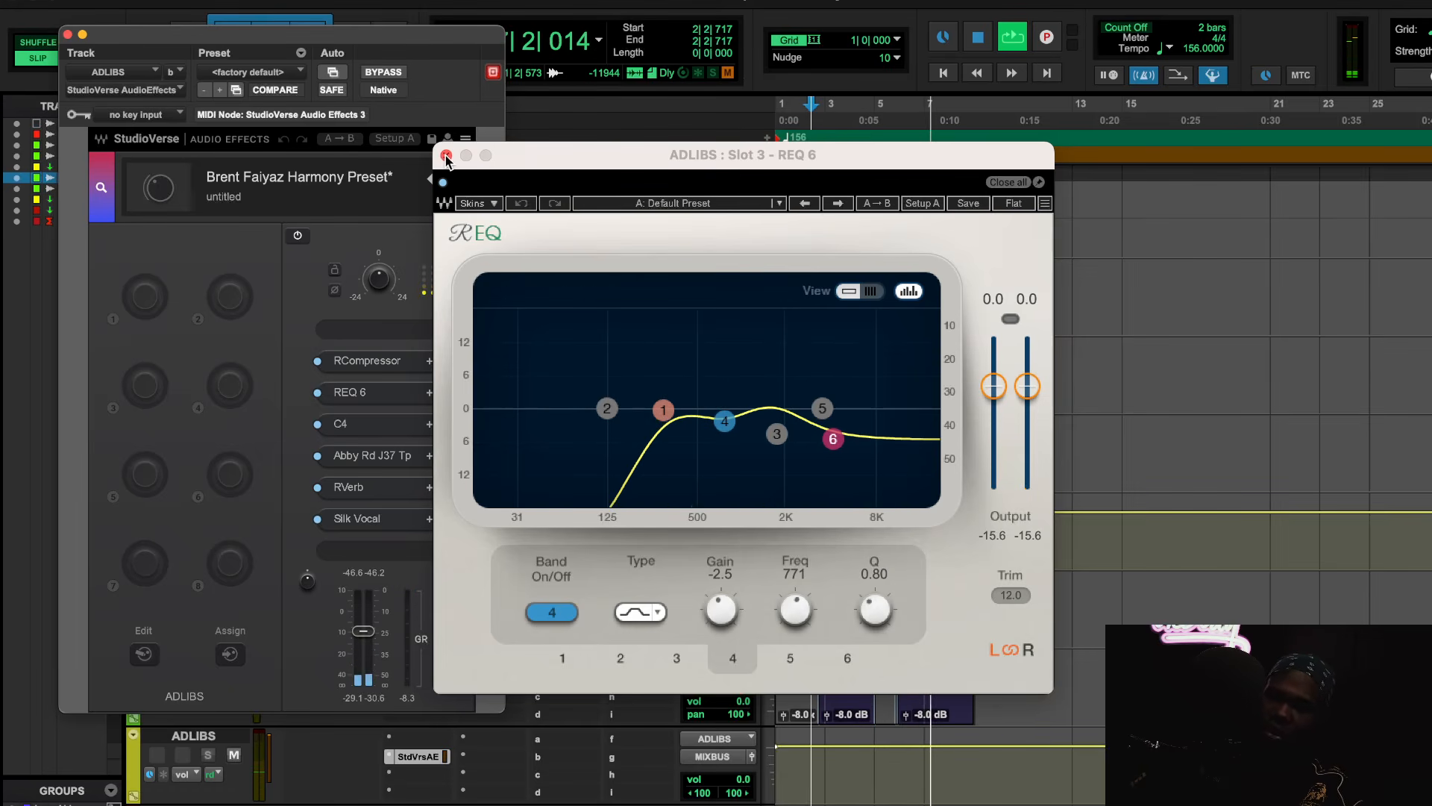
key(space)
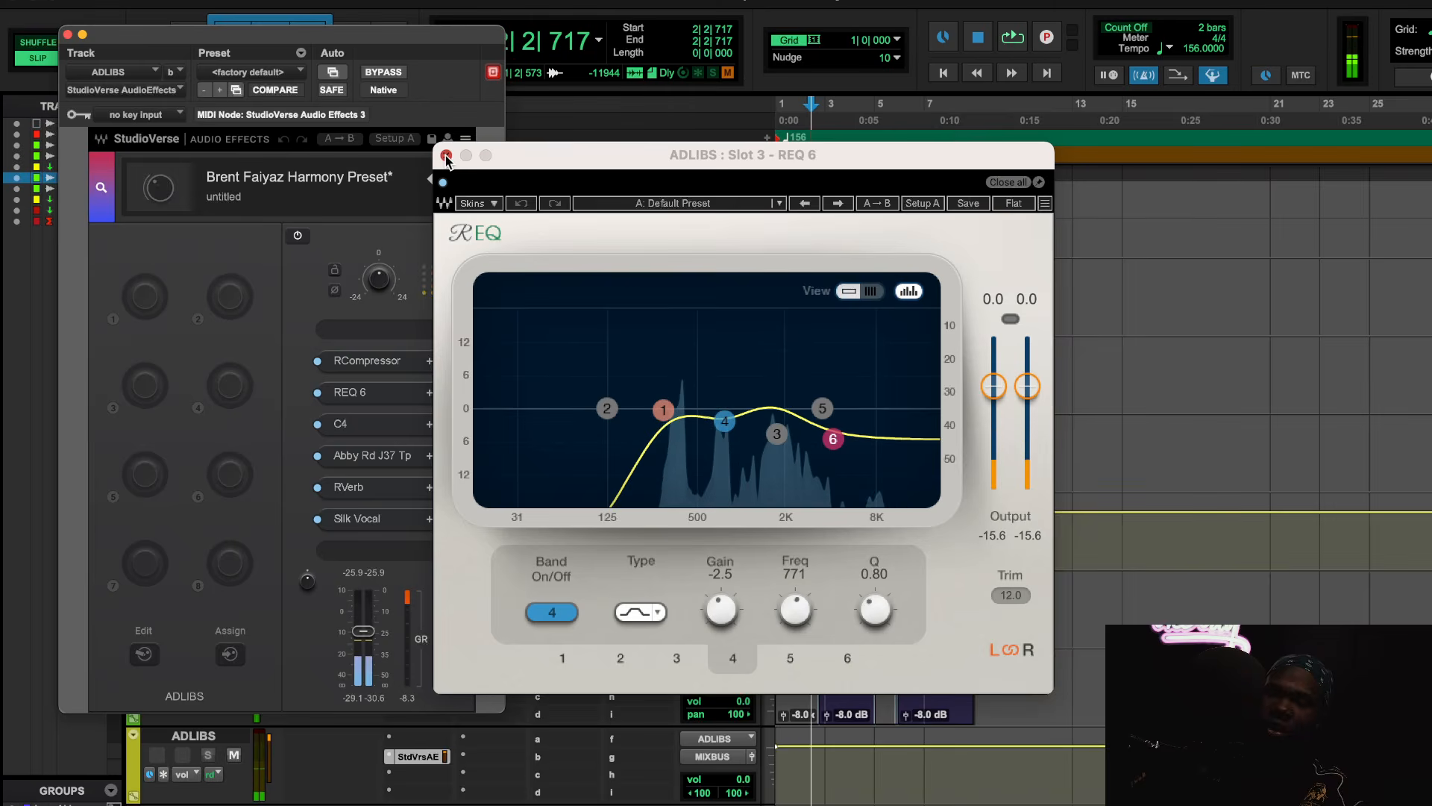
click(446, 156)
click(366, 425)
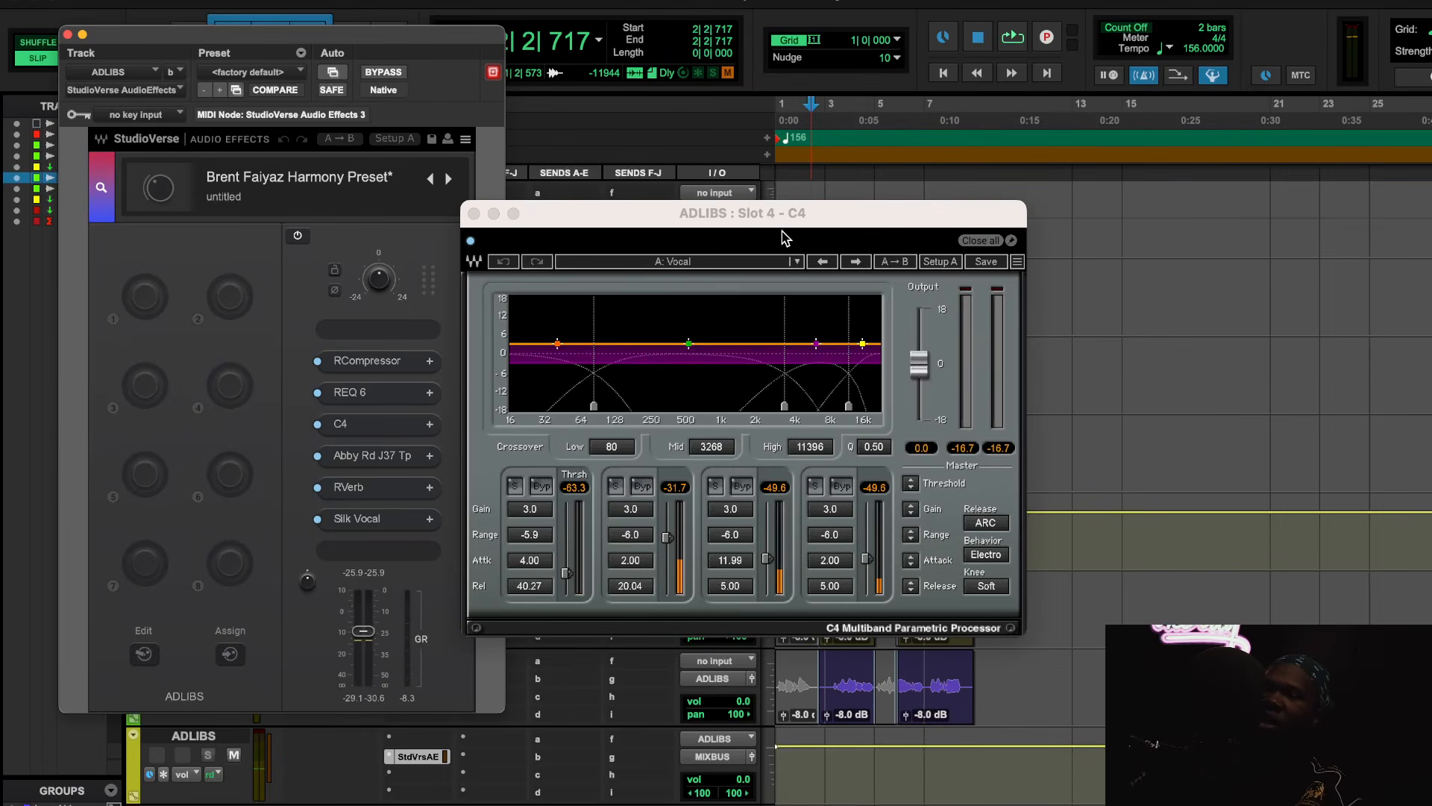
click(474, 215)
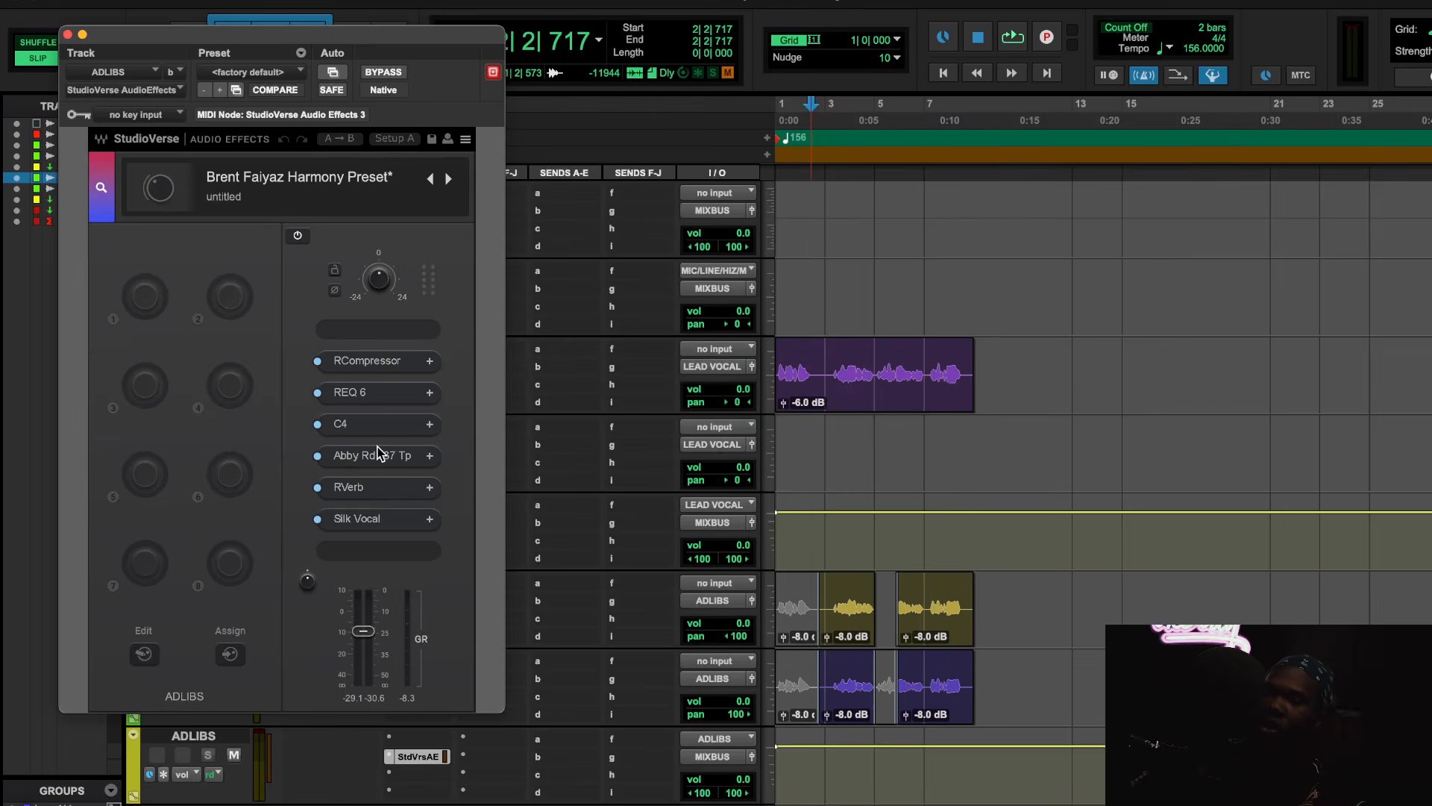
Open the Abbey Road J37 Tape slot on ADLIBS, audition it, return to the session start and close its window
click(377, 454)
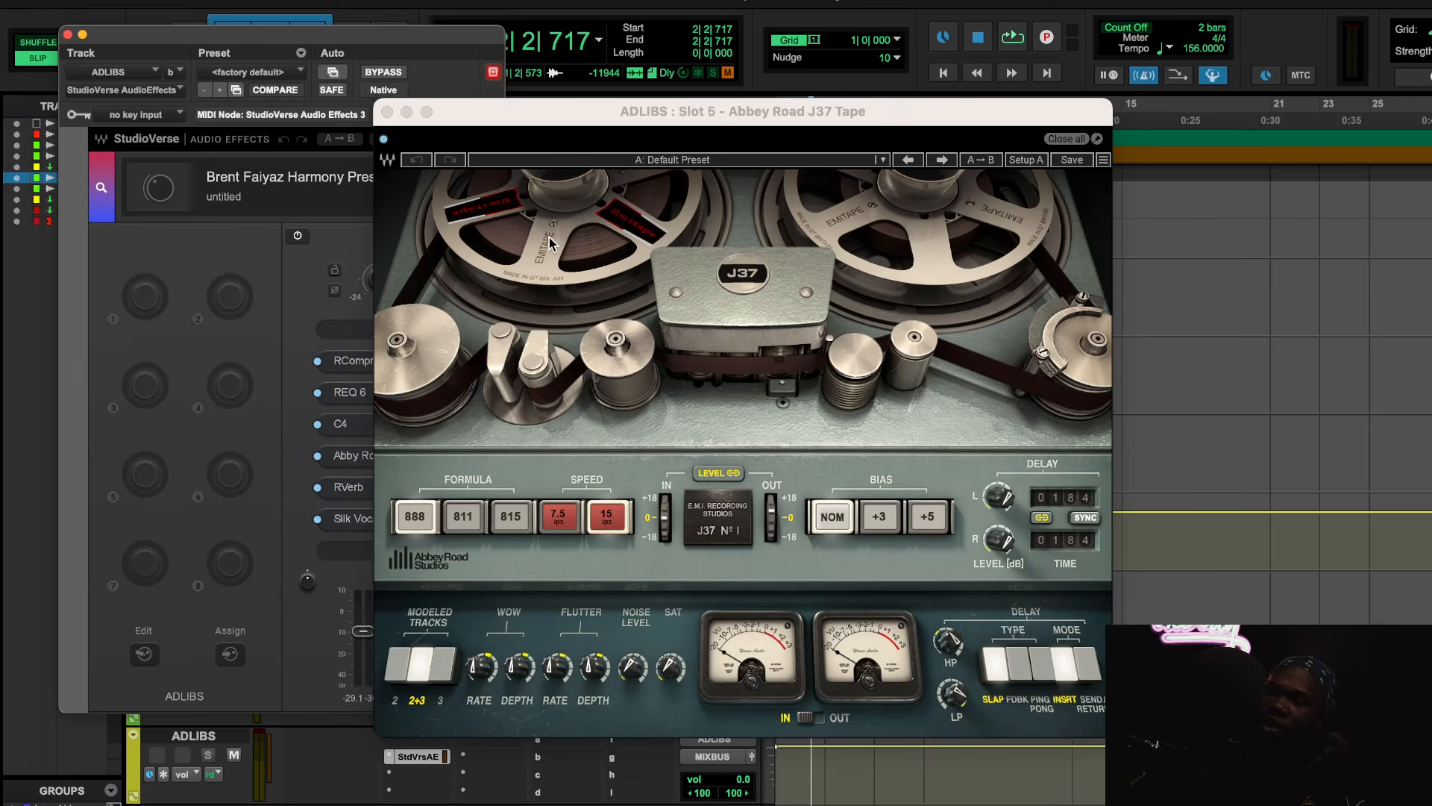
key(space)
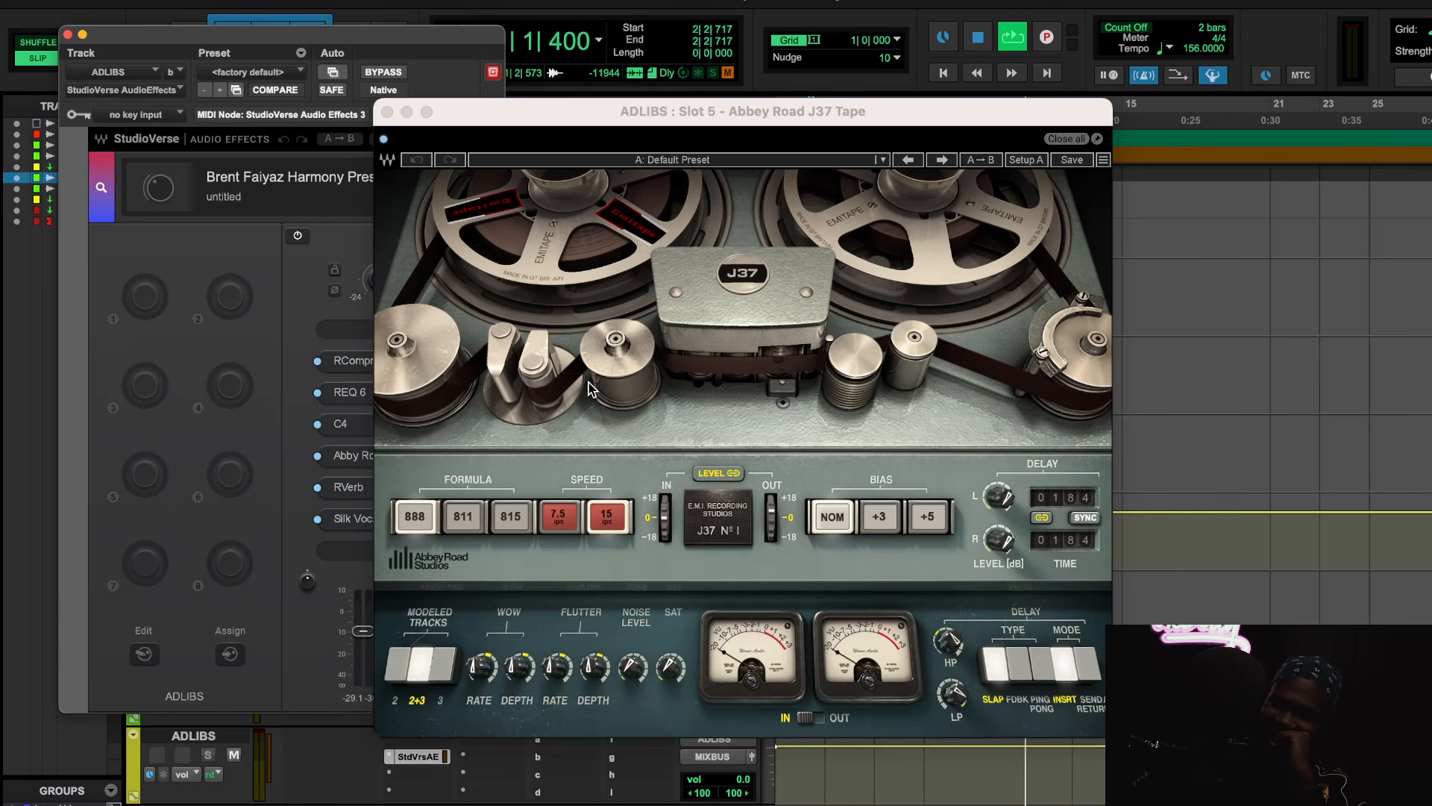
key(space)
key(Return)
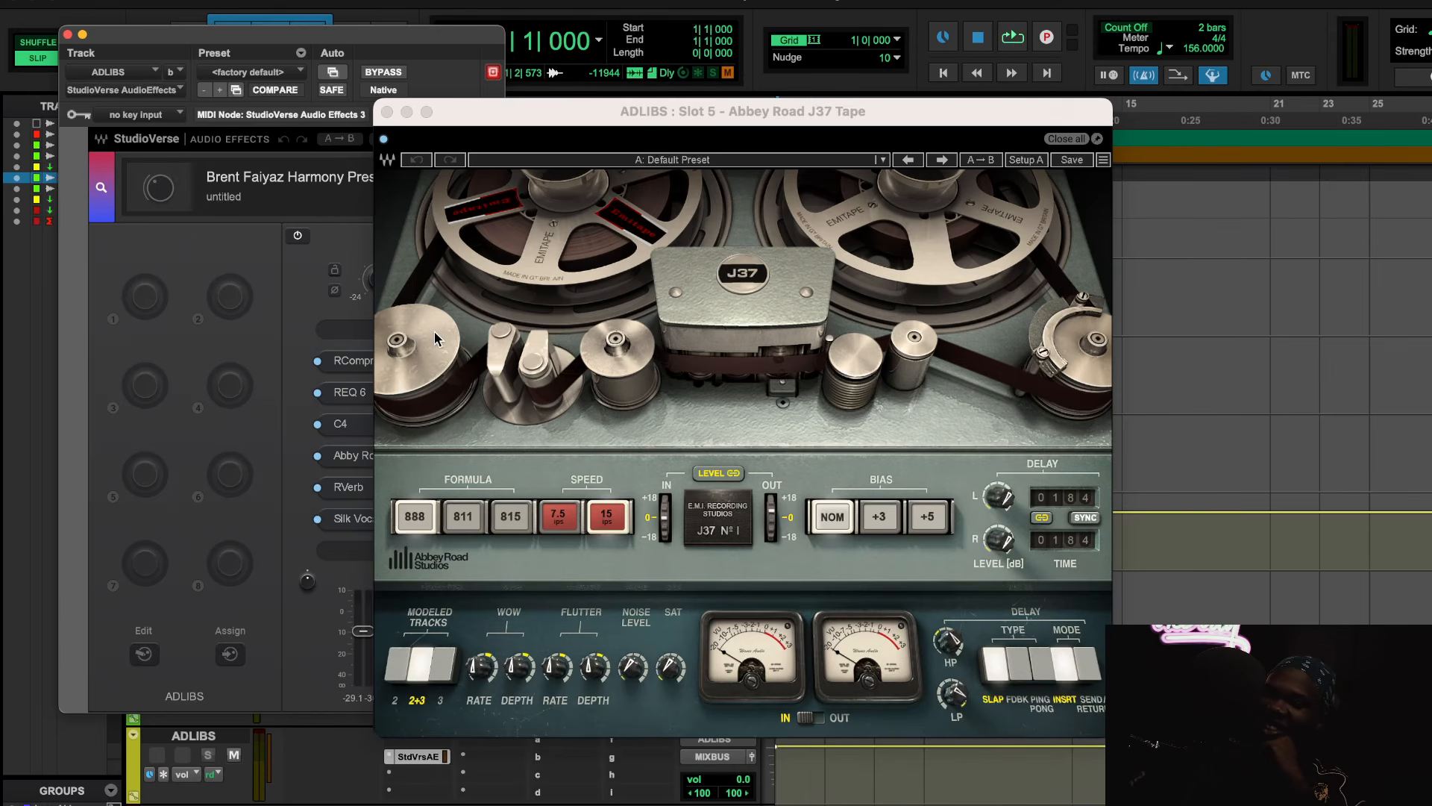
click(387, 112)
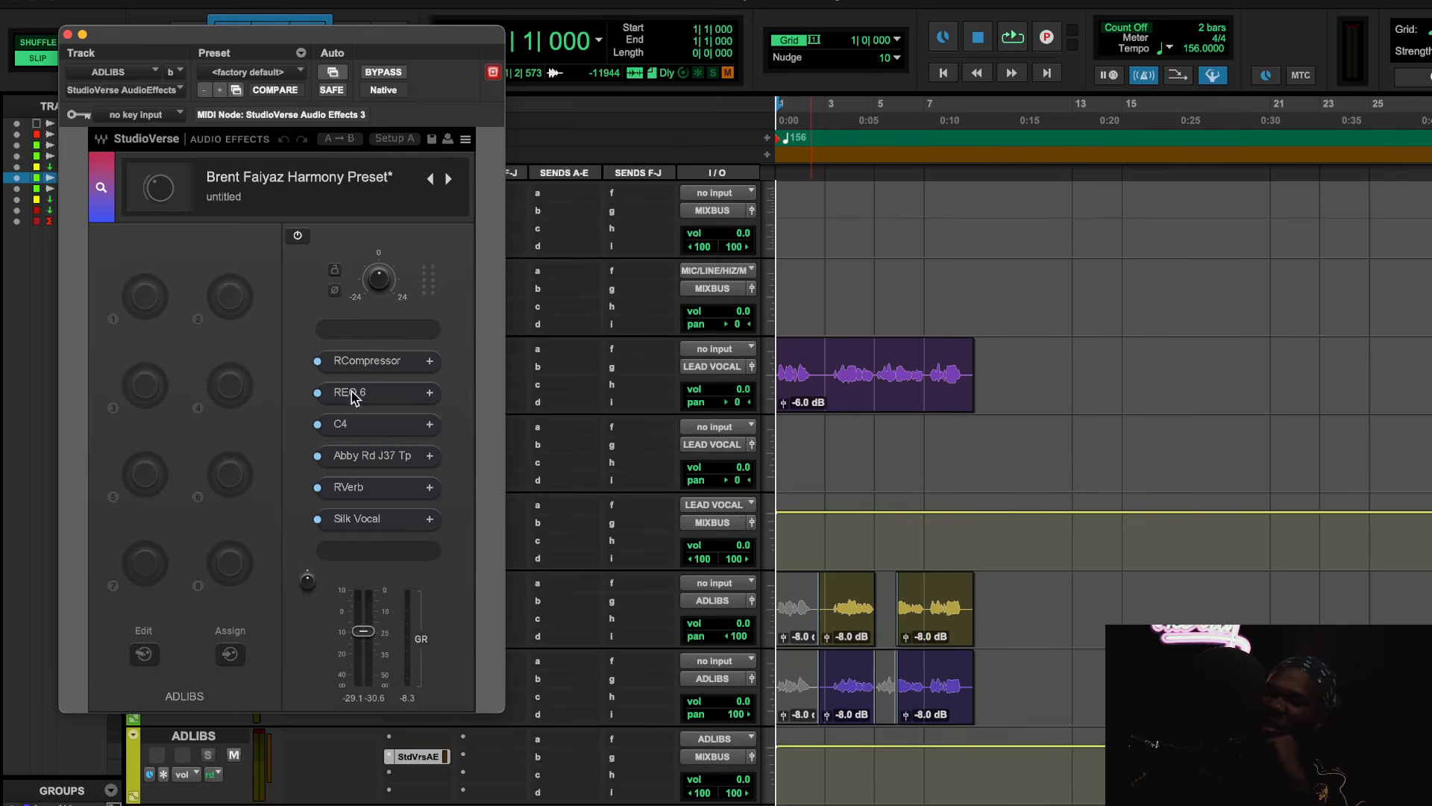
Review and close the harmony chain's RVerb, and audition its Silk Vocal slot during playback before stopping
click(376, 486)
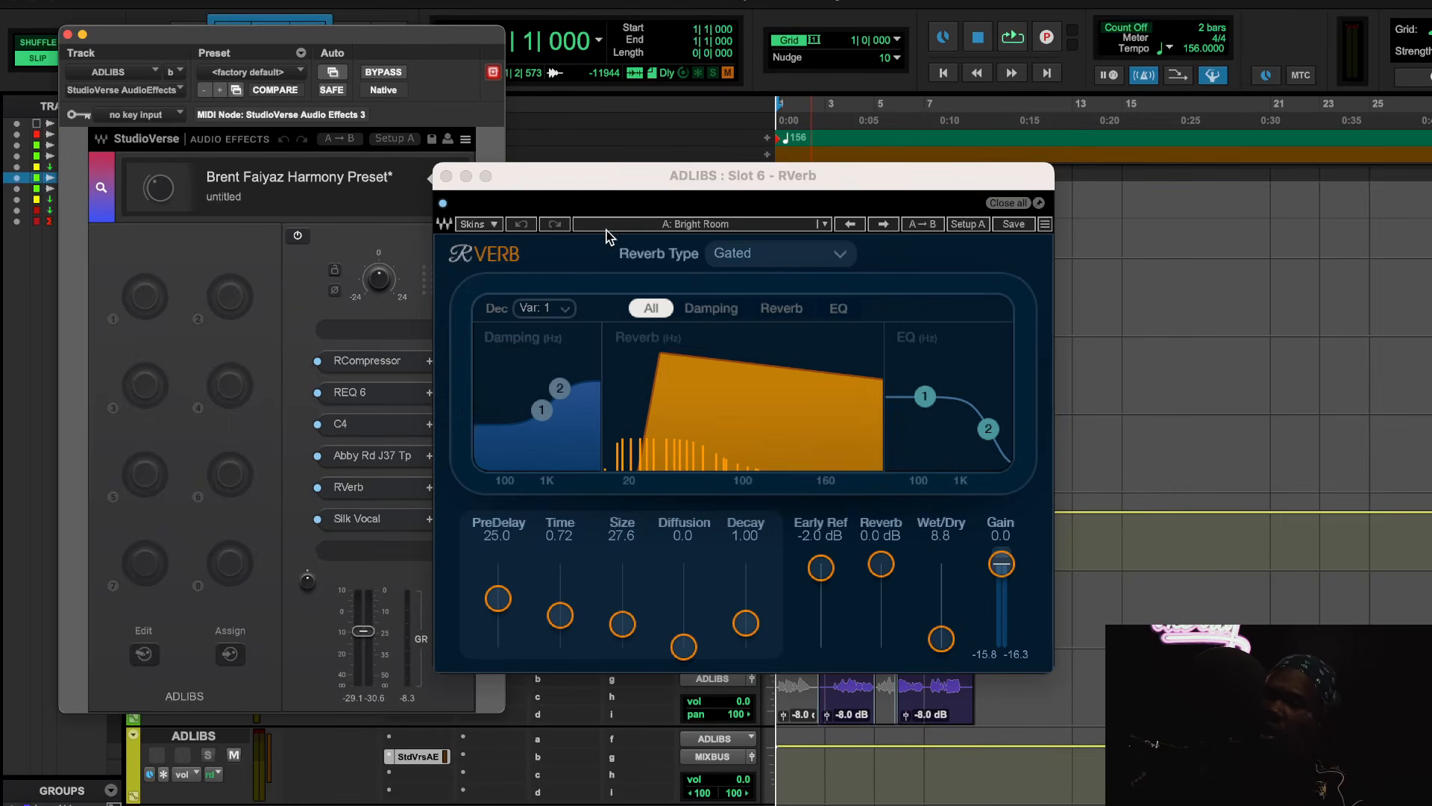
click(447, 176)
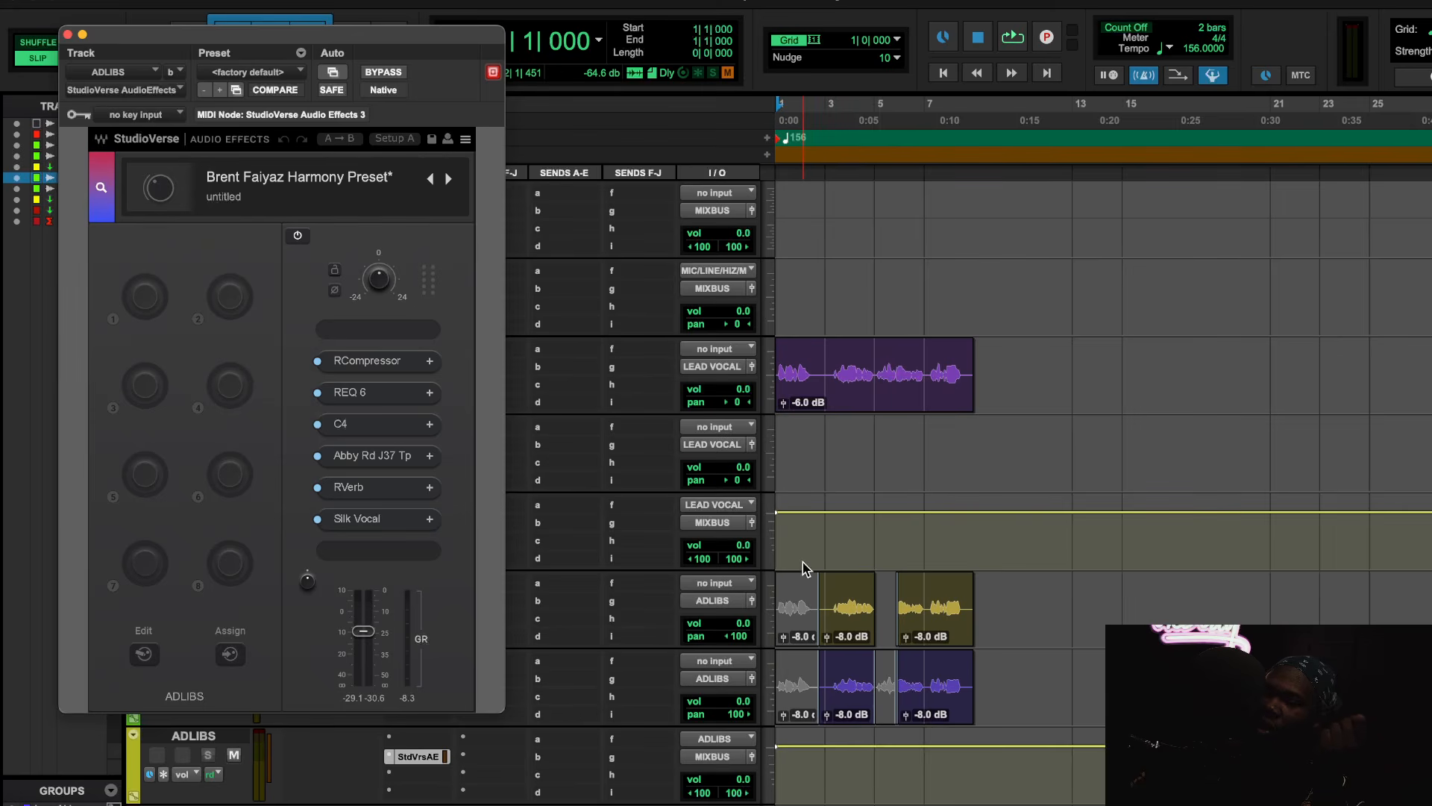
click(364, 522)
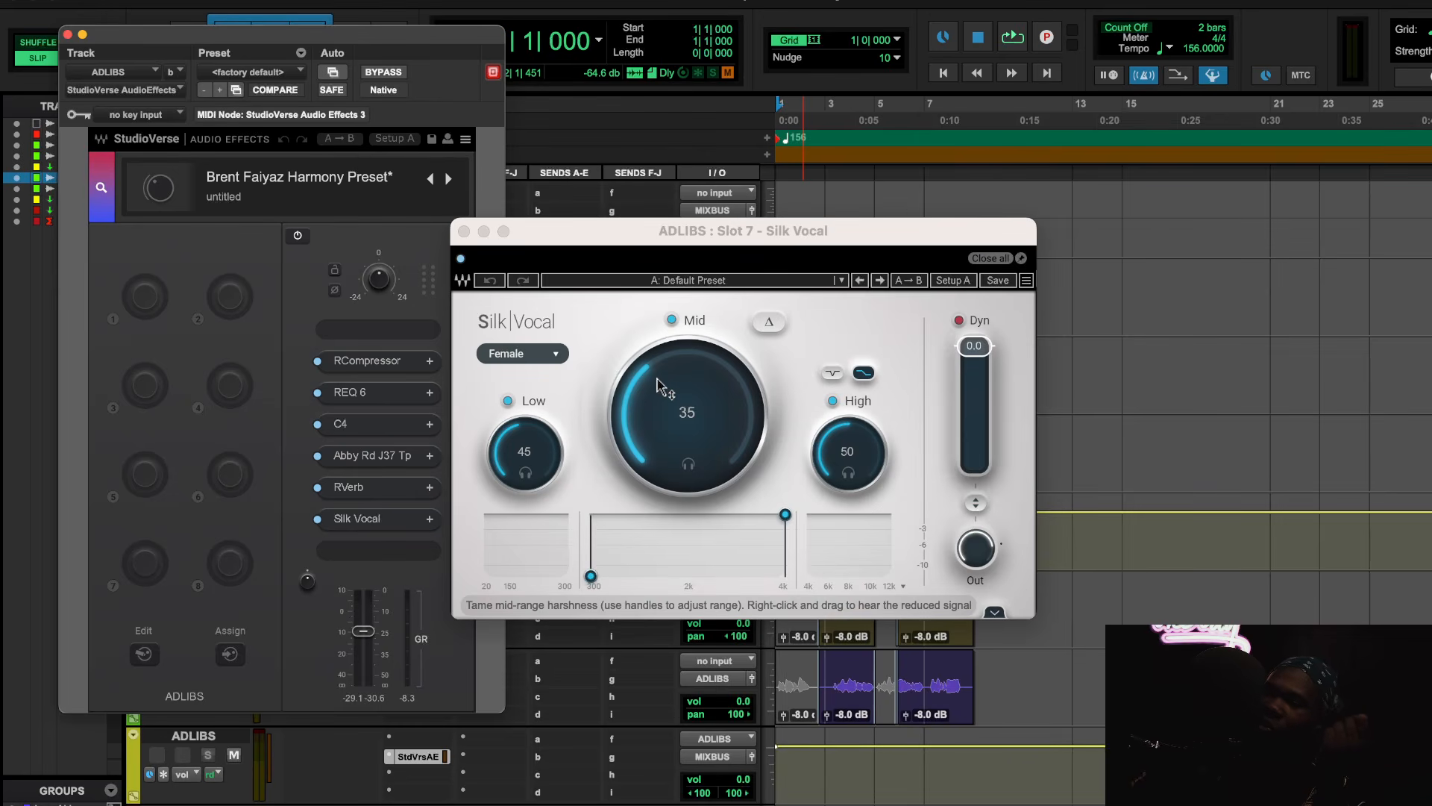
key(space)
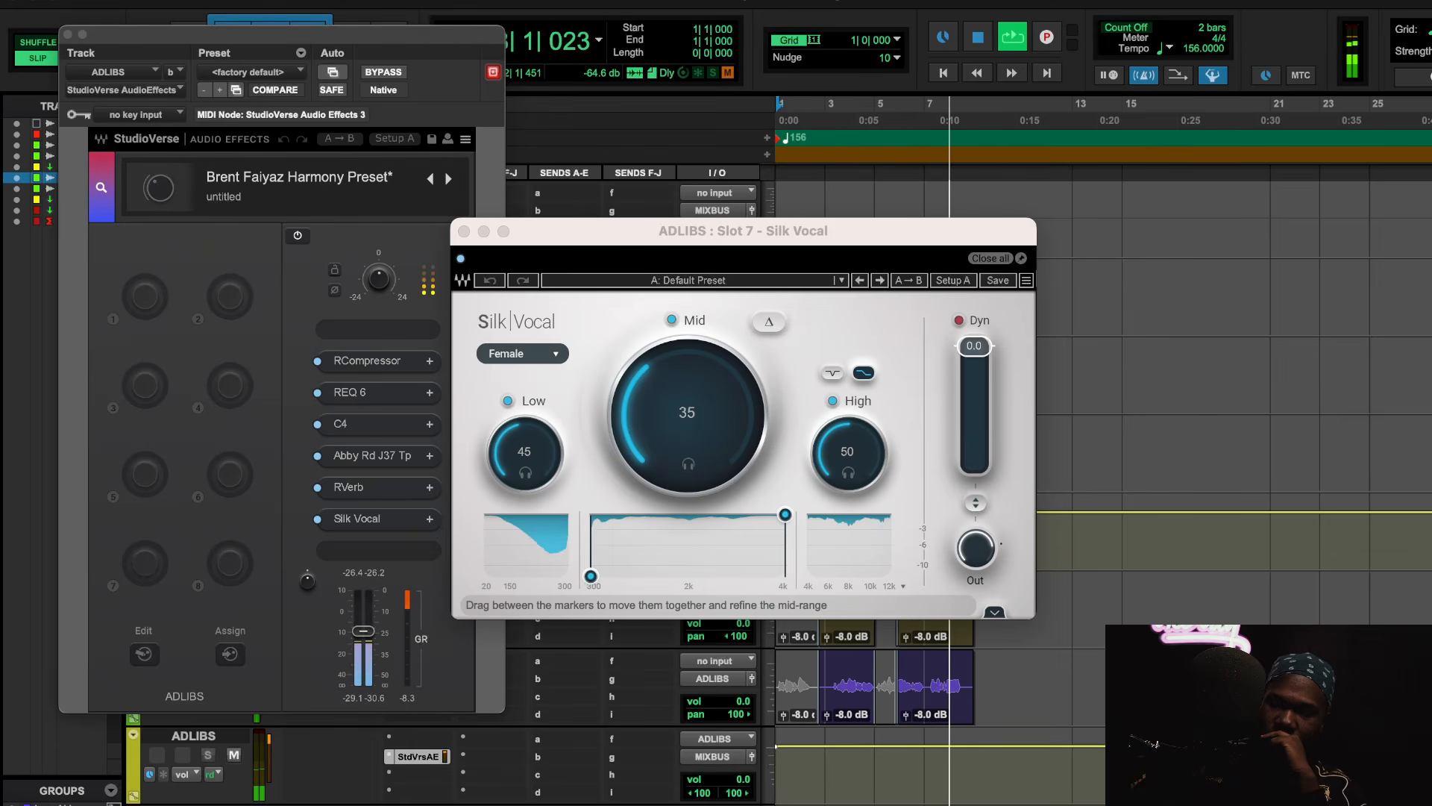
click(930, 750)
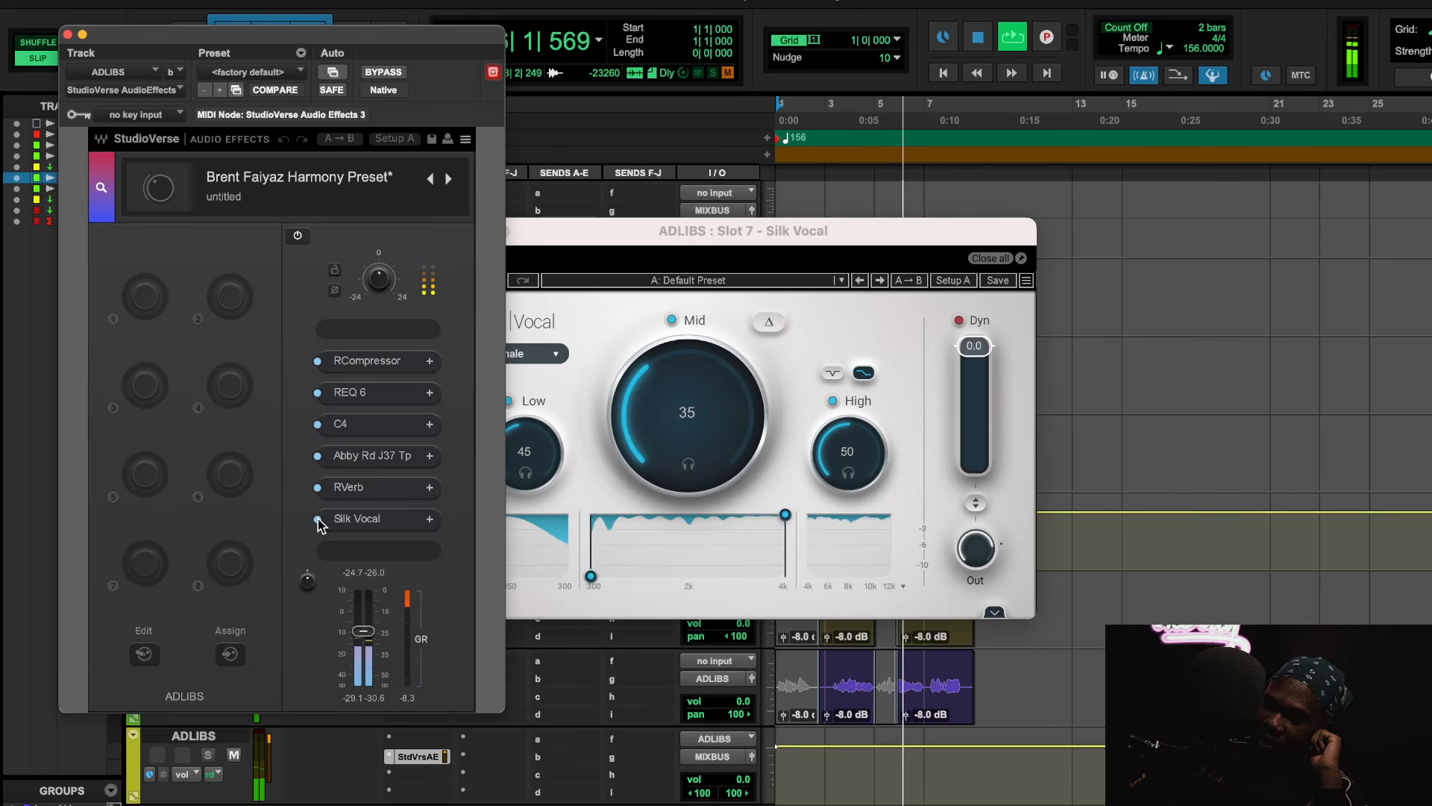
key(space)
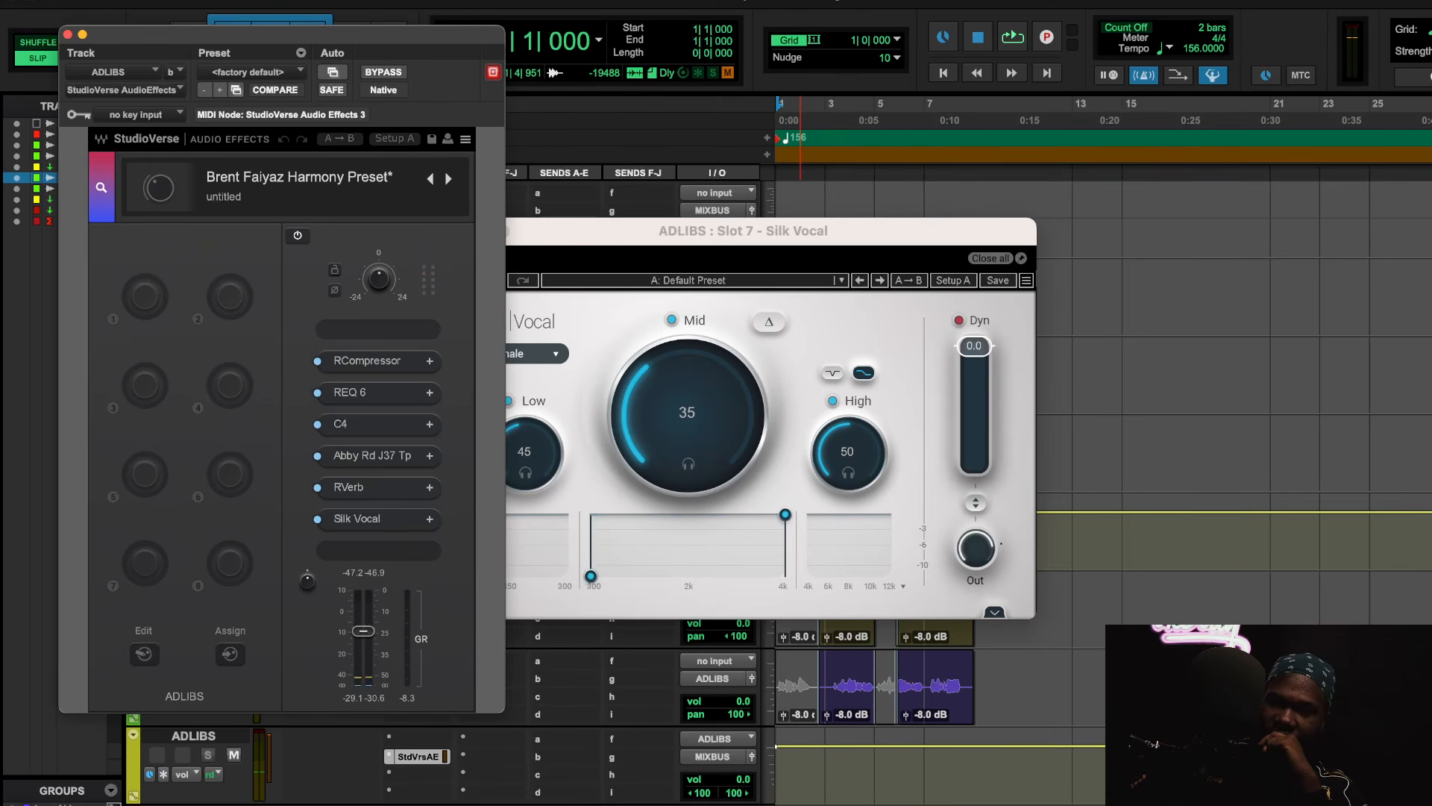